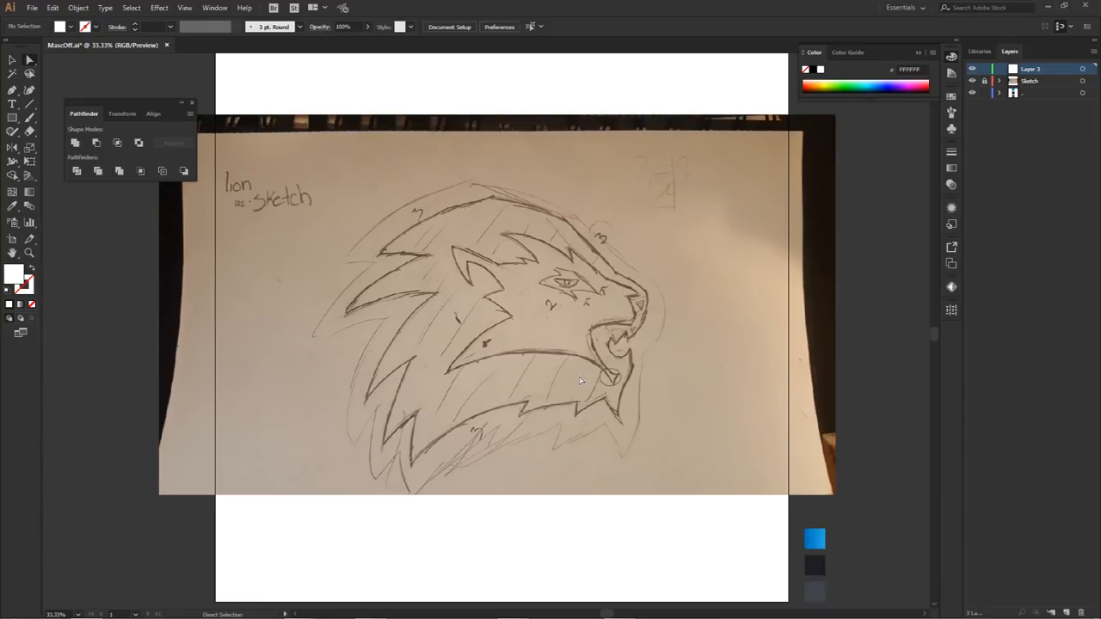
Step: Ready the Pen tool with the fill set to None so the sketch stays visible while tracing
key(p)
double_click(13, 275)
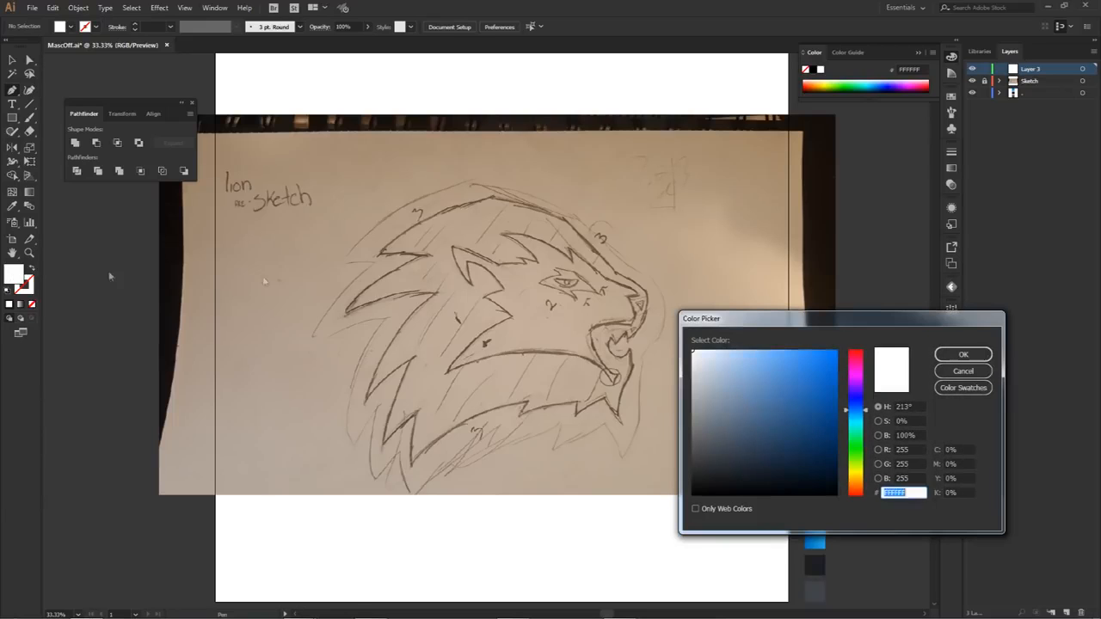
drag(707, 318, 394, 261)
click(652, 307)
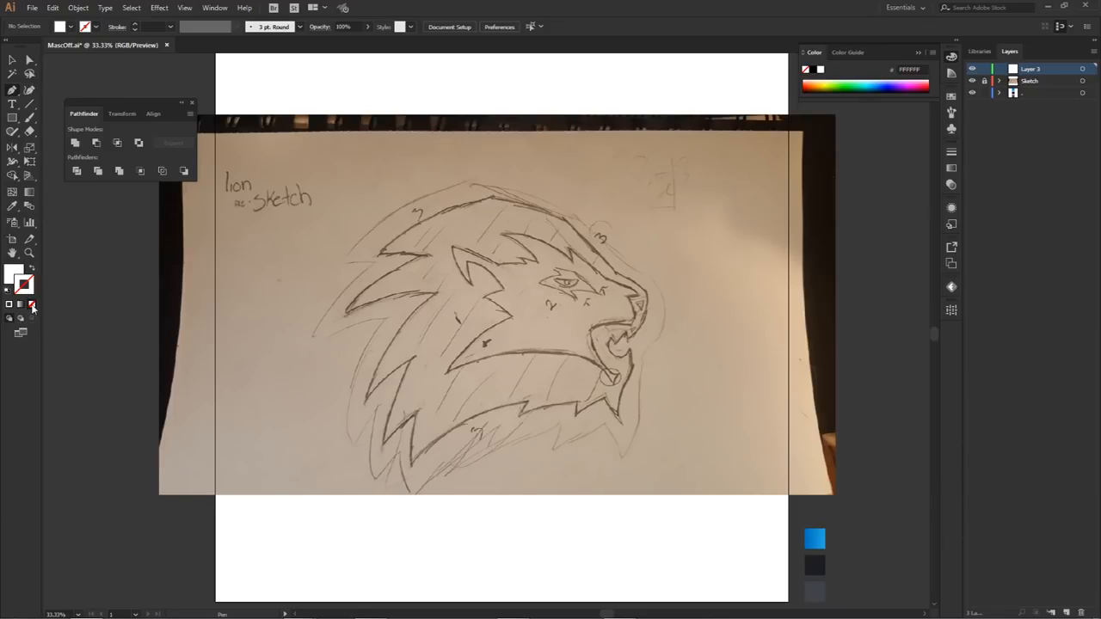
click(10, 274)
click(33, 304)
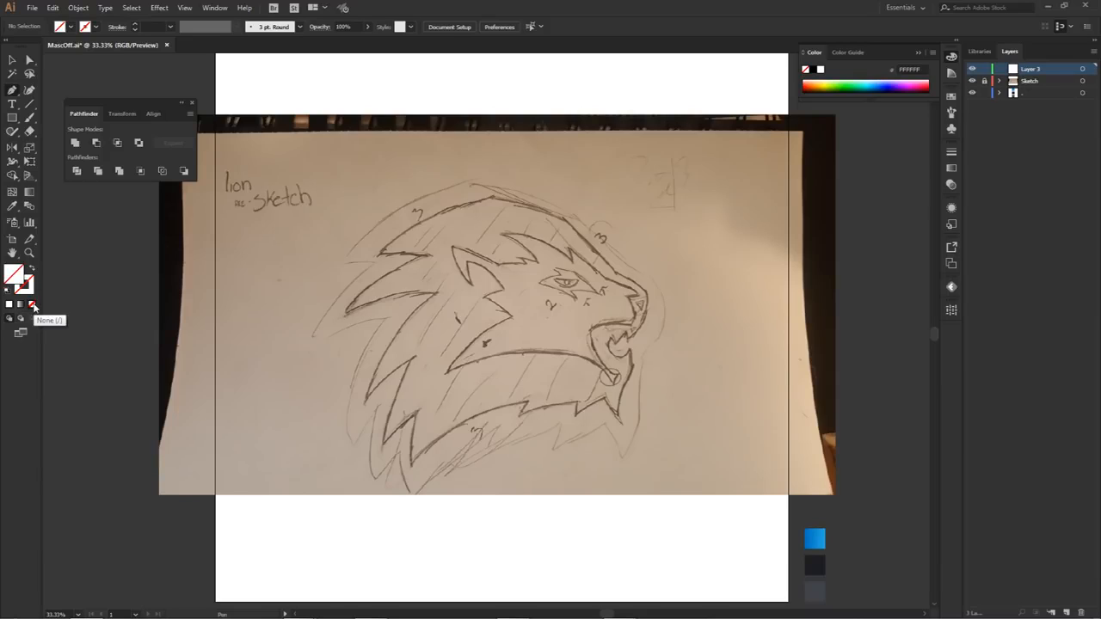
click(496, 201)
key(ctrl+z)
key(ctrl+z)
Step: Start the lion's outline at the crown of the mane and curve it along the sketch to the uppermost rear tuft's tip
click(492, 198)
drag(359, 273, 404, 262)
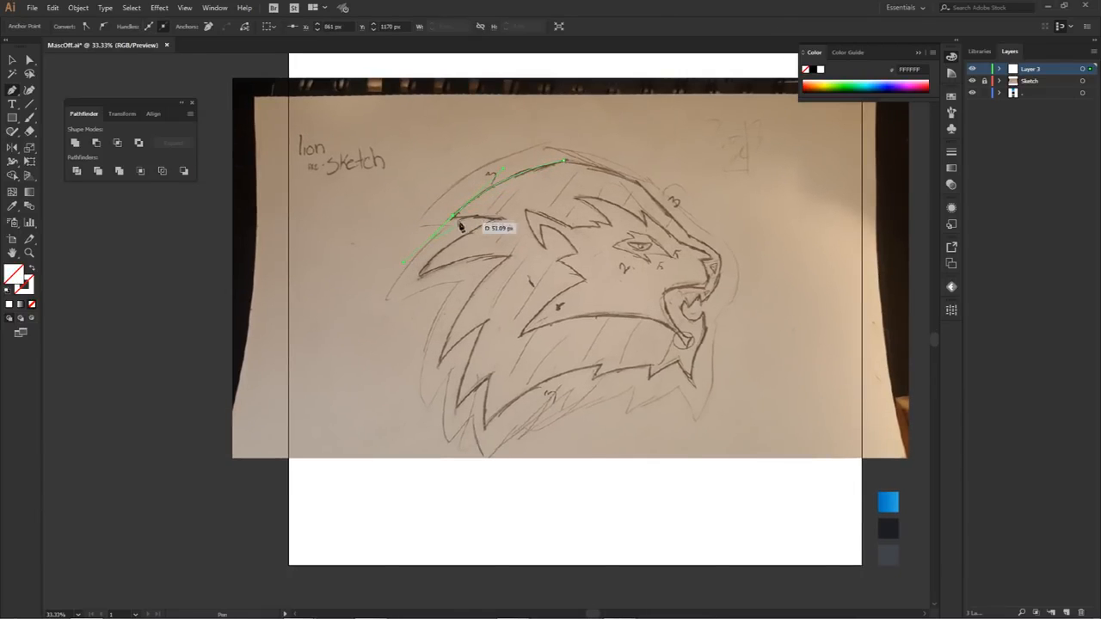
key(ctrl+z)
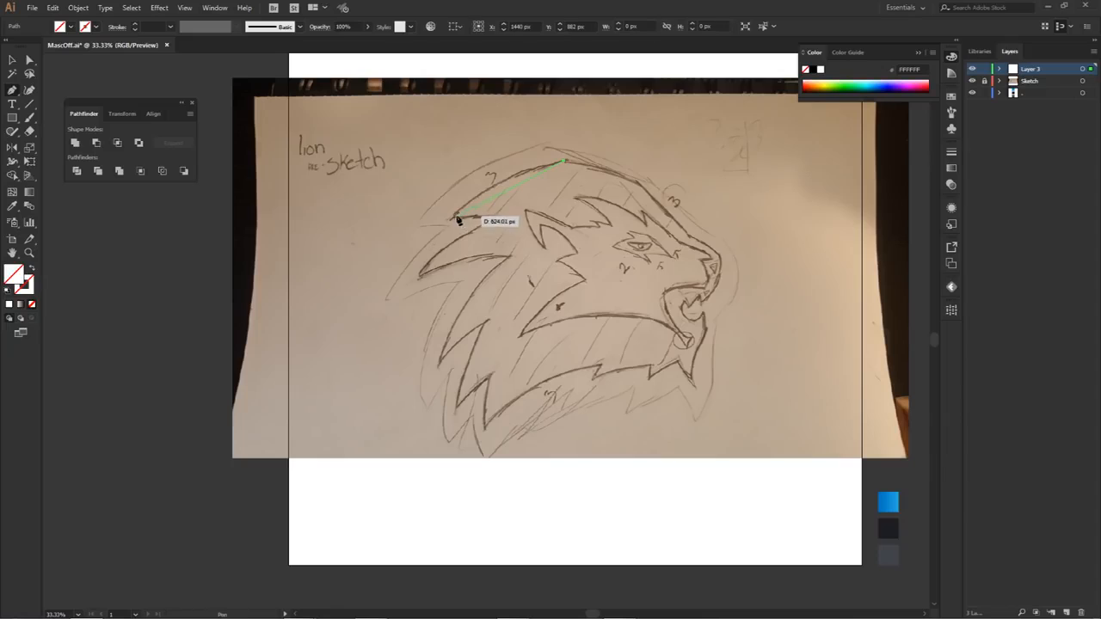
click(453, 217)
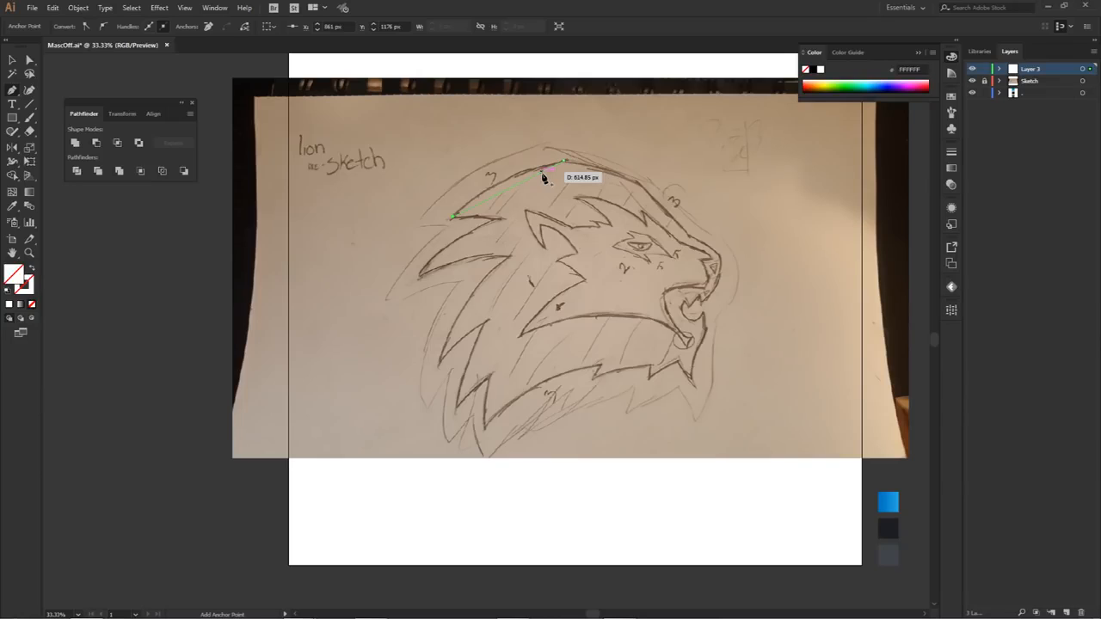
key(Escape)
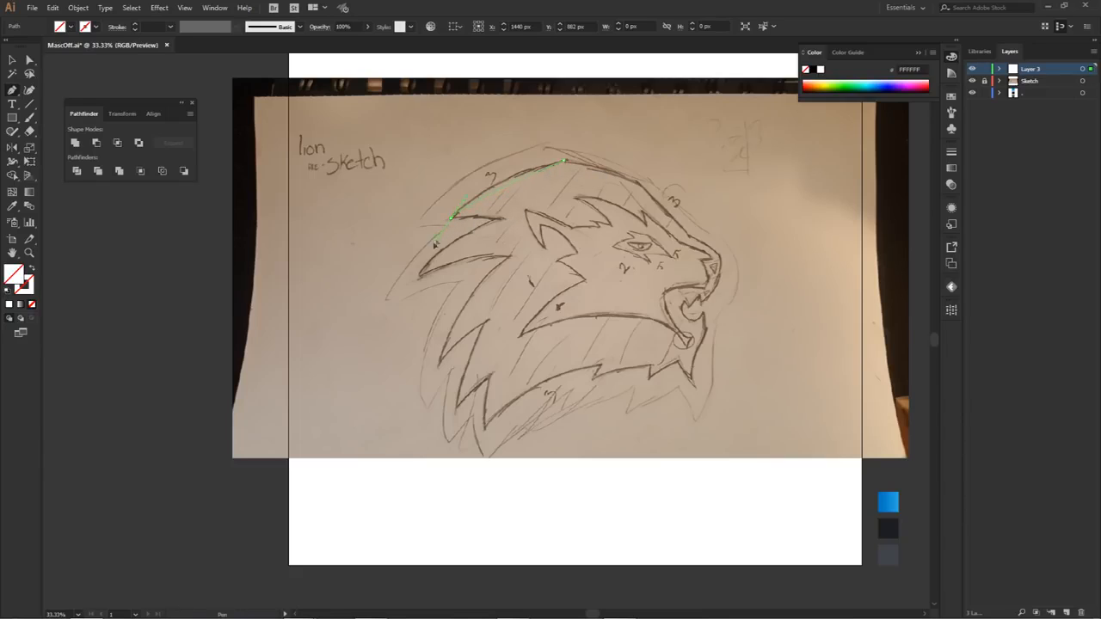
drag(410, 265, 410, 264)
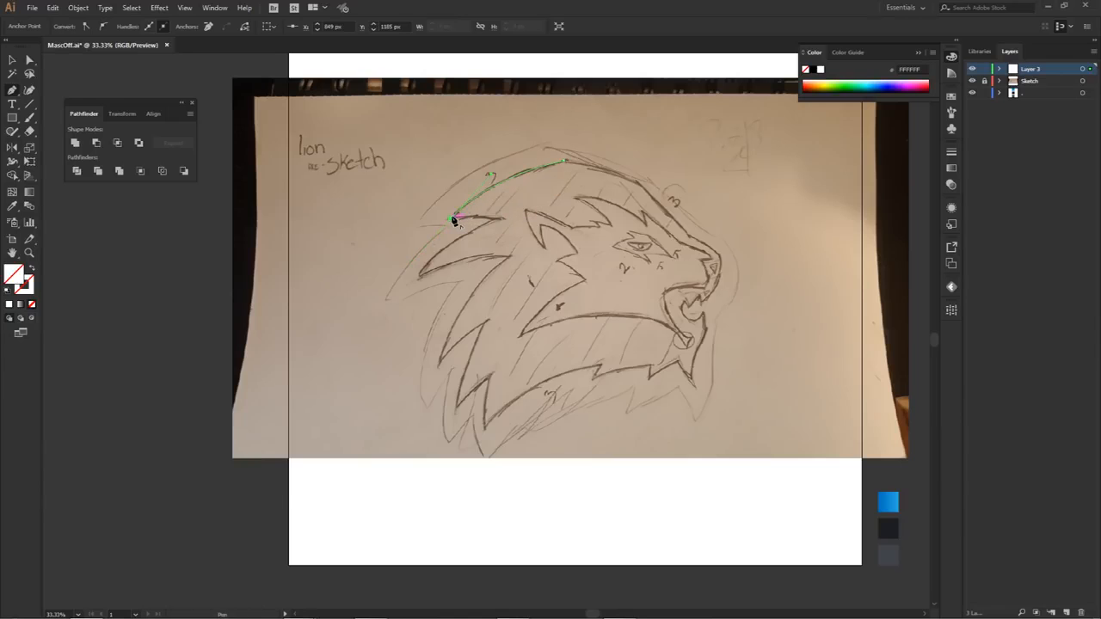
Step: Trace the underside of the uppermost rear mane tuft to its inner notch, with a corner at each end
scroll(455, 221, up, 3)
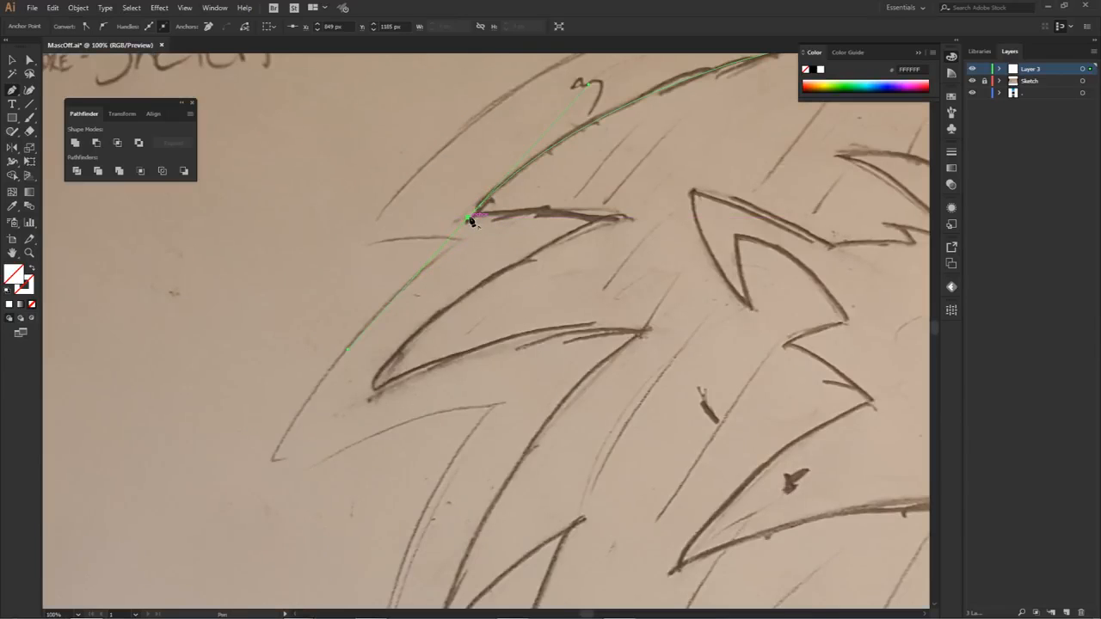
click(468, 219)
drag(596, 221, 637, 249)
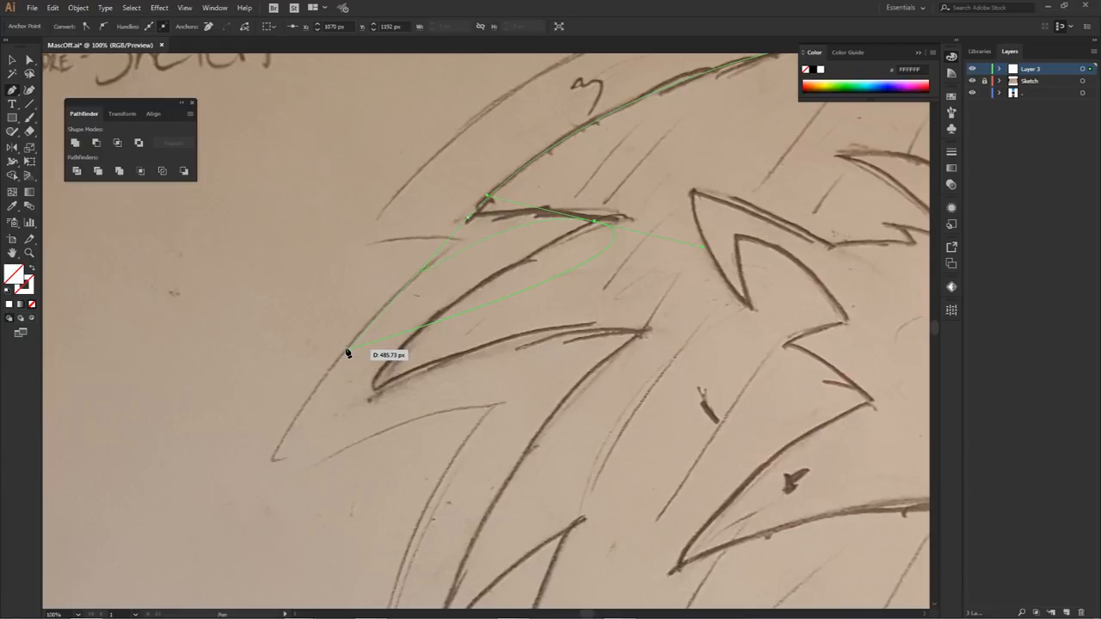
key(ctrl+z)
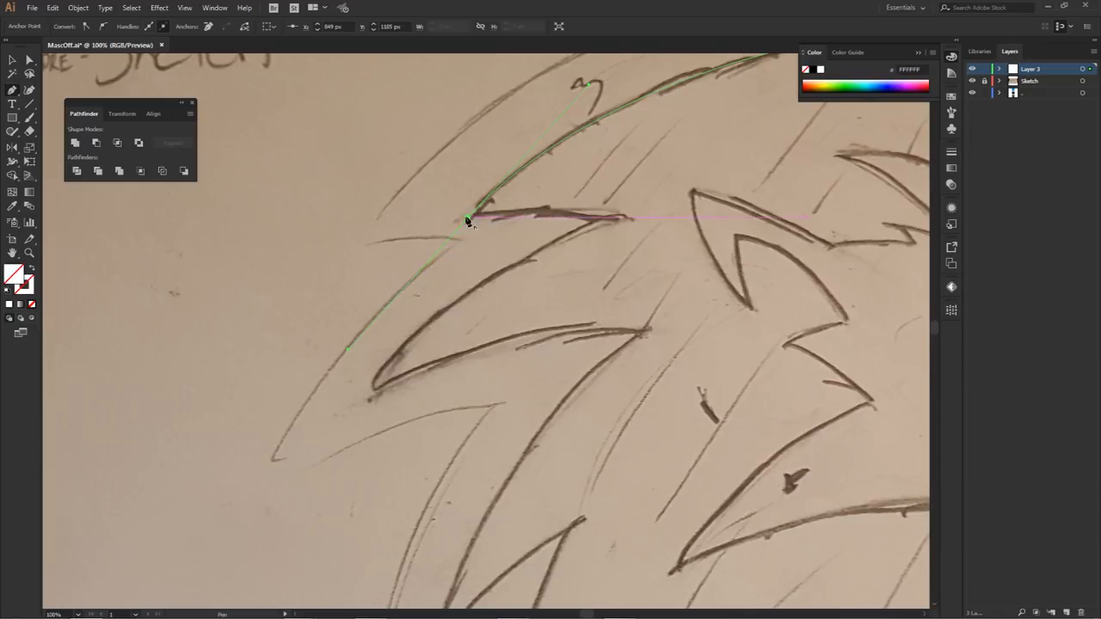
drag(467, 219, 646, 240)
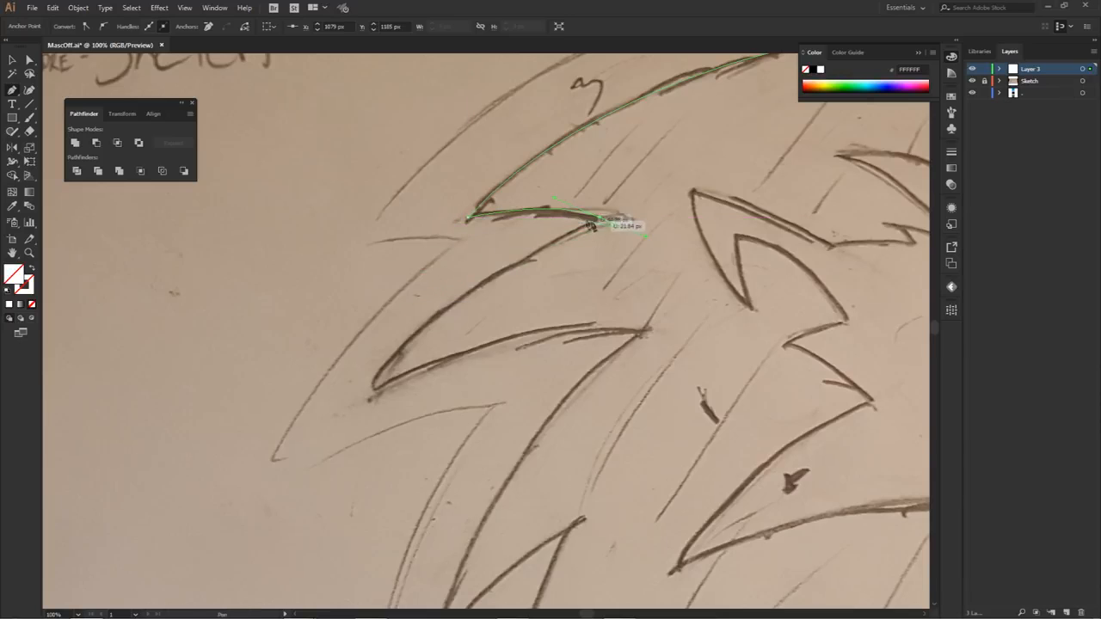
click(602, 218)
Step: Continue the outline around the second rear mane tuft, out to its tip and back to the next inner notch
scroll(602, 219, down, 1)
drag(602, 316, 594, 289)
drag(438, 309, 394, 383)
click(438, 310)
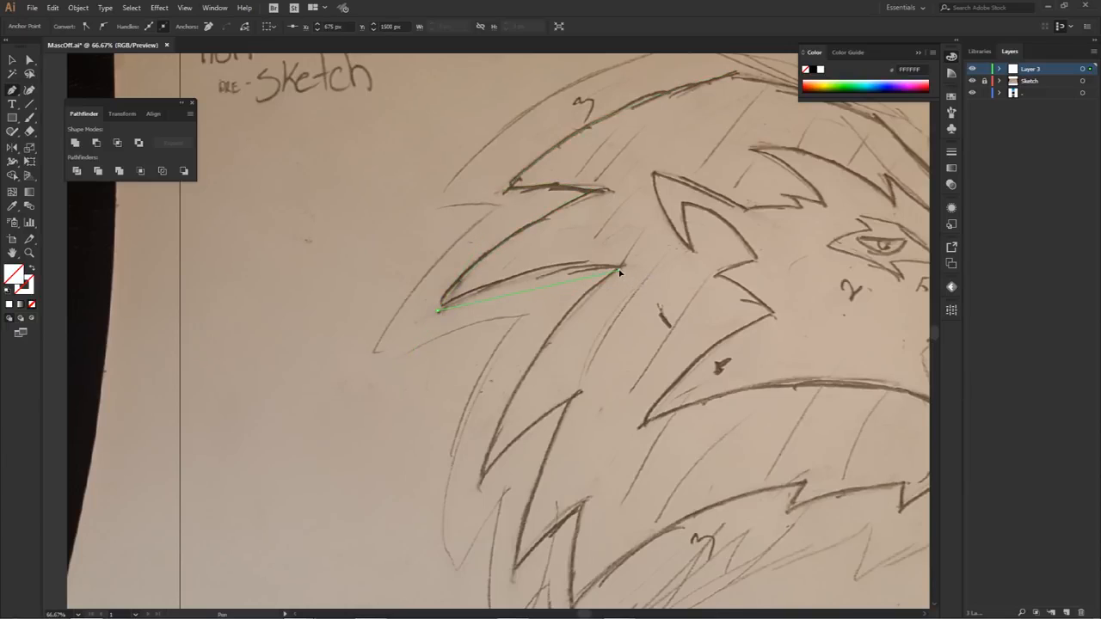
click(618, 269)
Step: Trace the long curve to the third rear mane tuft's tip and back up to its inner notch
drag(479, 480, 517, 240)
click(472, 411)
drag(557, 351, 594, 329)
click(555, 346)
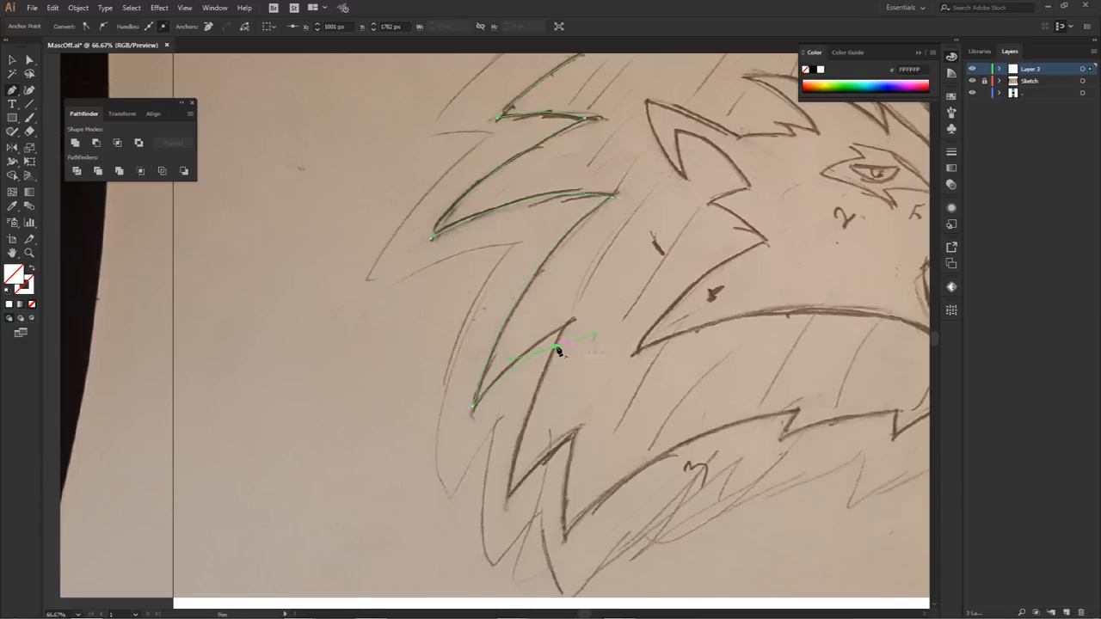
Step: Extend the outline down into the fourth rear mane tuft and up to the notch beside the lowest tuft
drag(619, 327, 580, 237)
click(505, 370)
drag(511, 407, 511, 406)
click(505, 370)
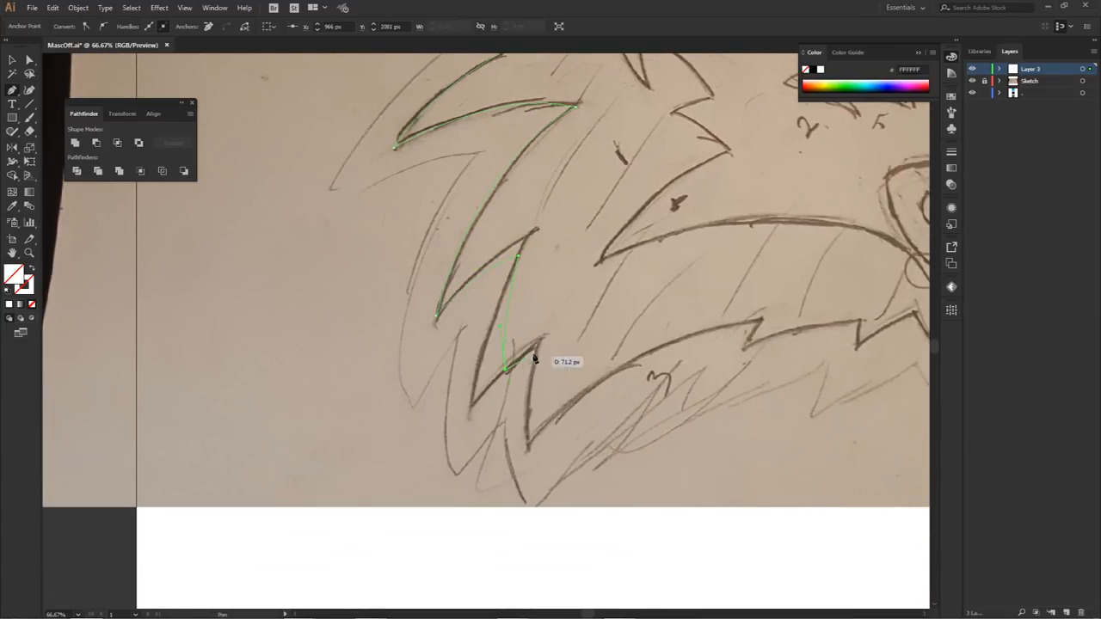
drag(537, 346, 557, 343)
click(537, 347)
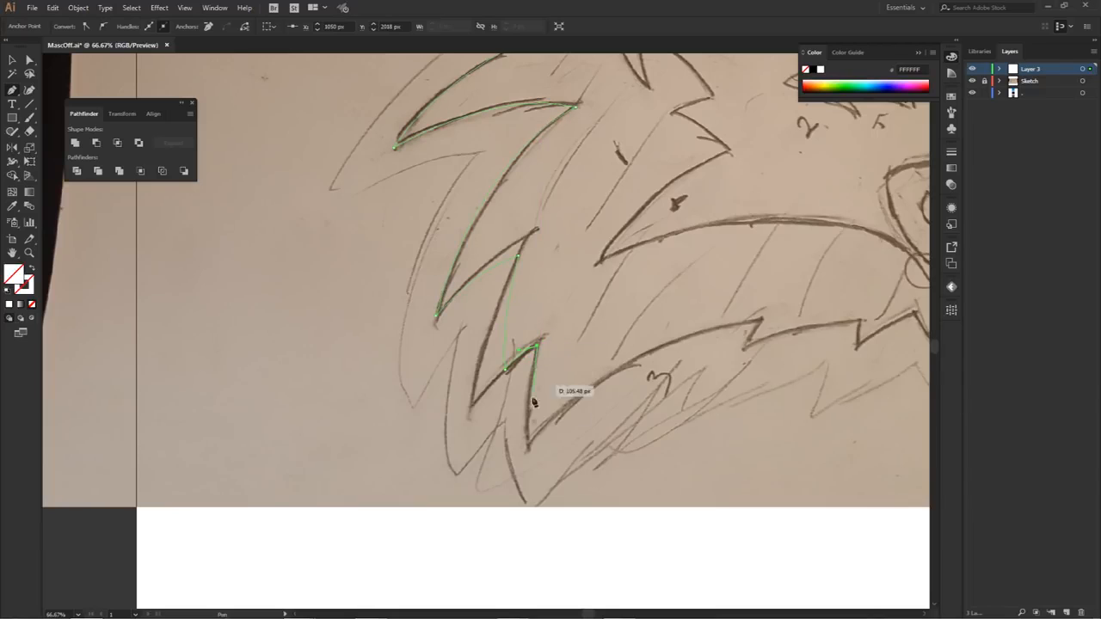
Step: Trace down to the lowest mane tuft's tip, then curve along the mane's lower edge to the first small peak
drag(528, 449, 537, 506)
click(529, 451)
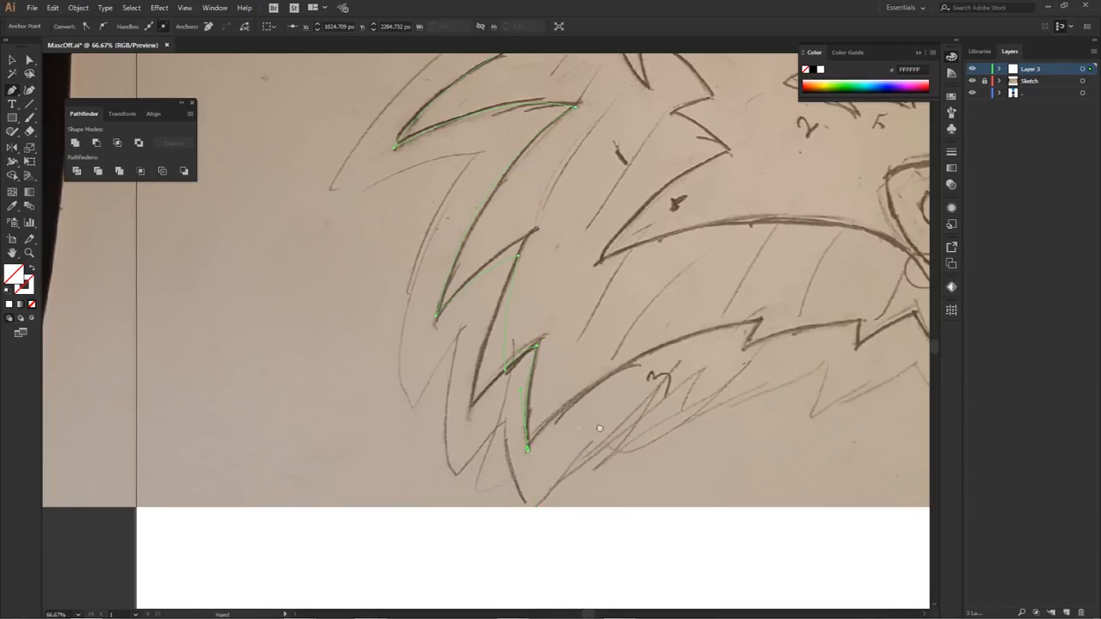
drag(605, 427, 568, 426)
key(ctrl+z)
click(491, 449)
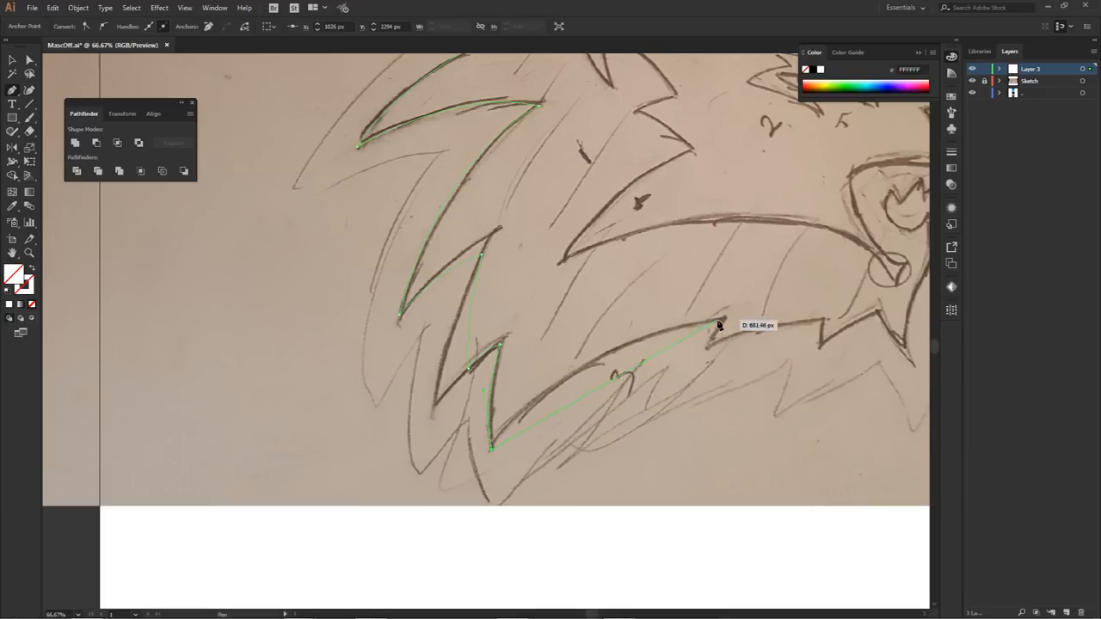
drag(724, 321, 827, 331)
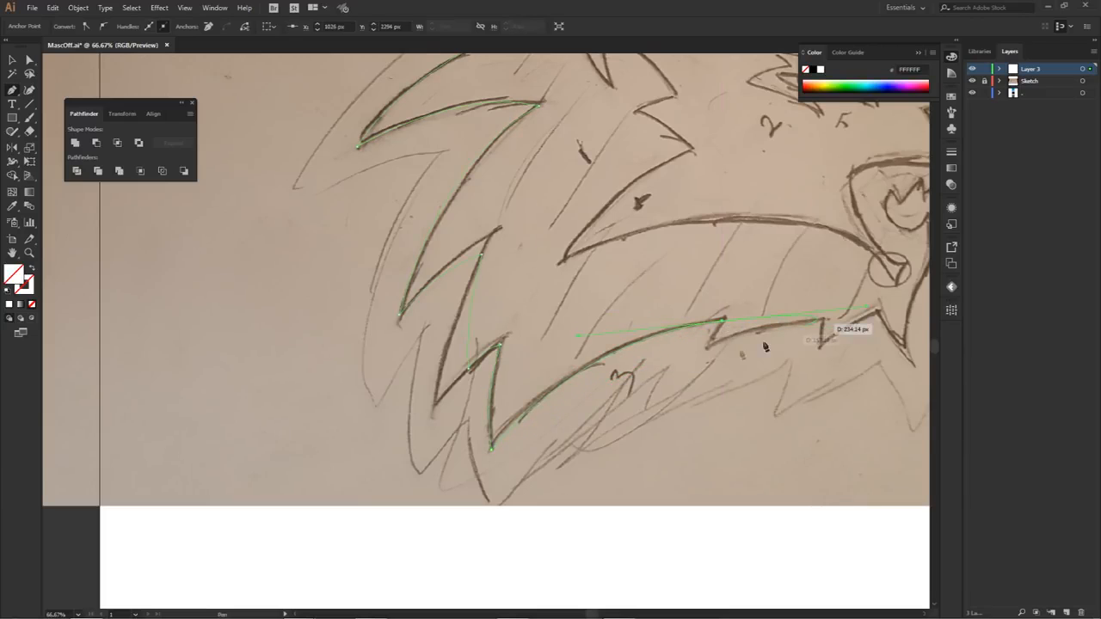
click(722, 321)
Step: Trace the two small jagged notches along the mane's lower edge below the jaw
drag(708, 346, 642, 342)
click(708, 347)
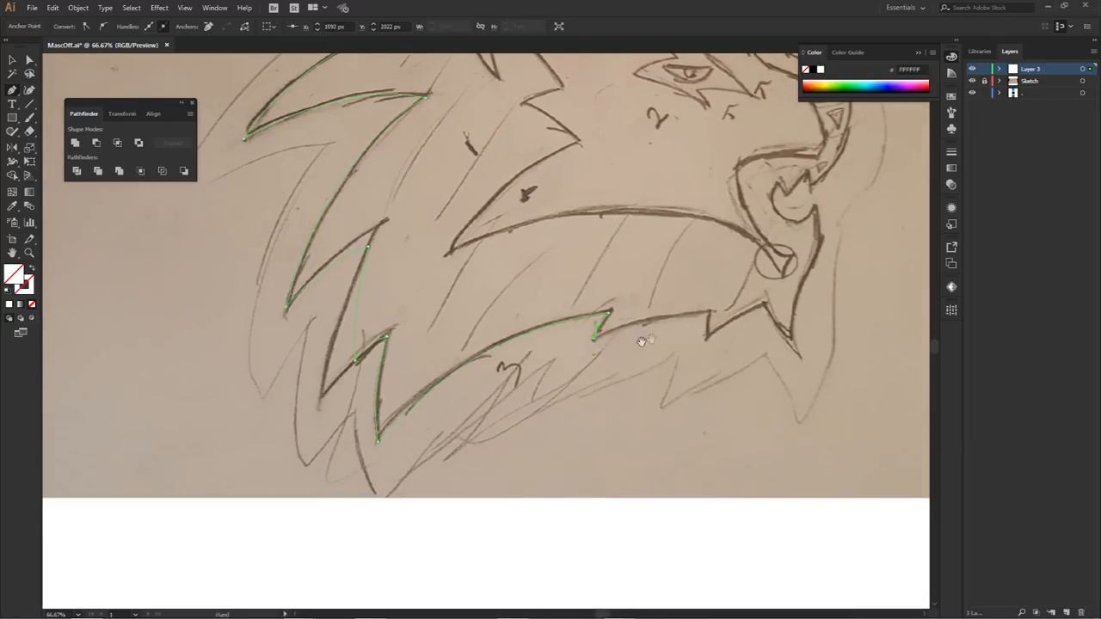
drag(709, 313, 712, 351)
click(710, 315)
key(ctrl+z)
click(709, 336)
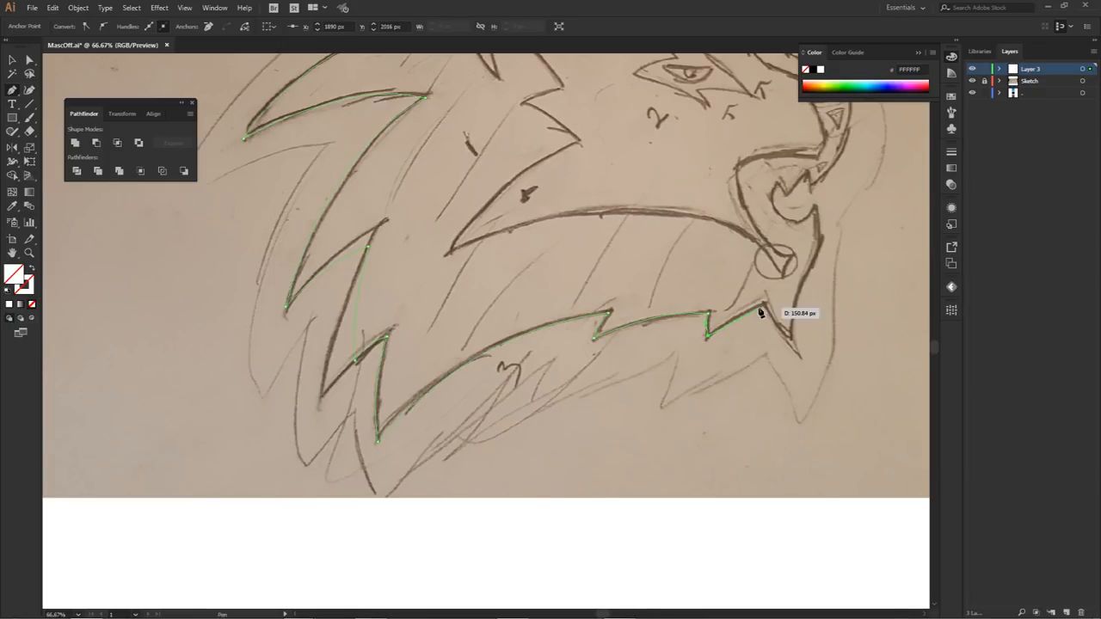
Step: Trace up to the peak behind the chin tuft and down to the chin tuft's tip with corner points
drag(763, 303, 698, 340)
scroll(800, 308, up, 1)
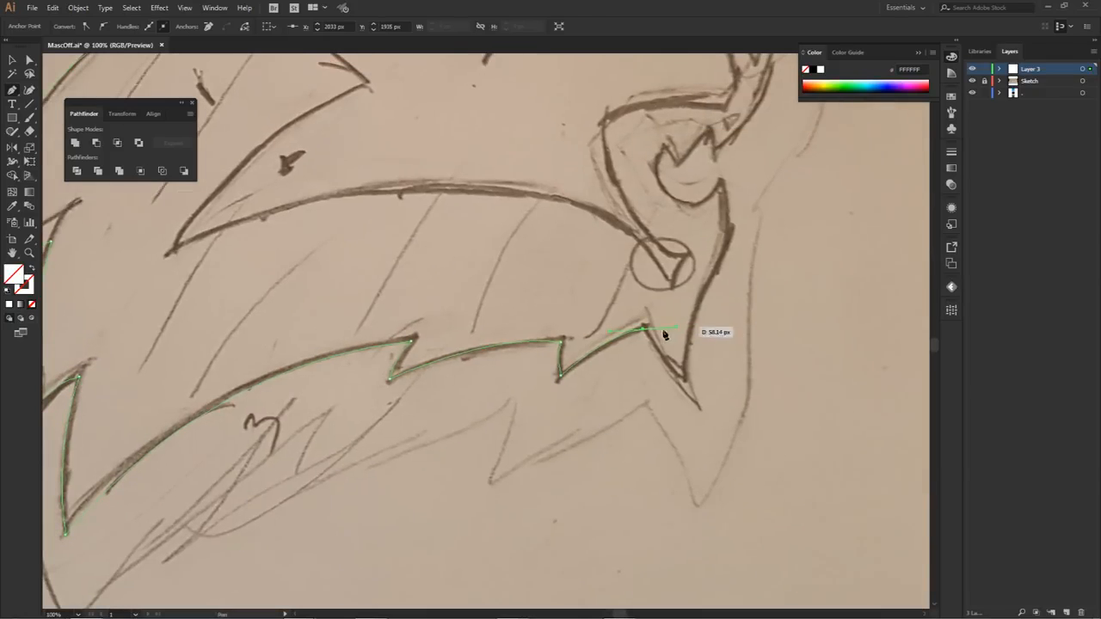
click(644, 328)
drag(685, 363, 710, 366)
click(686, 365)
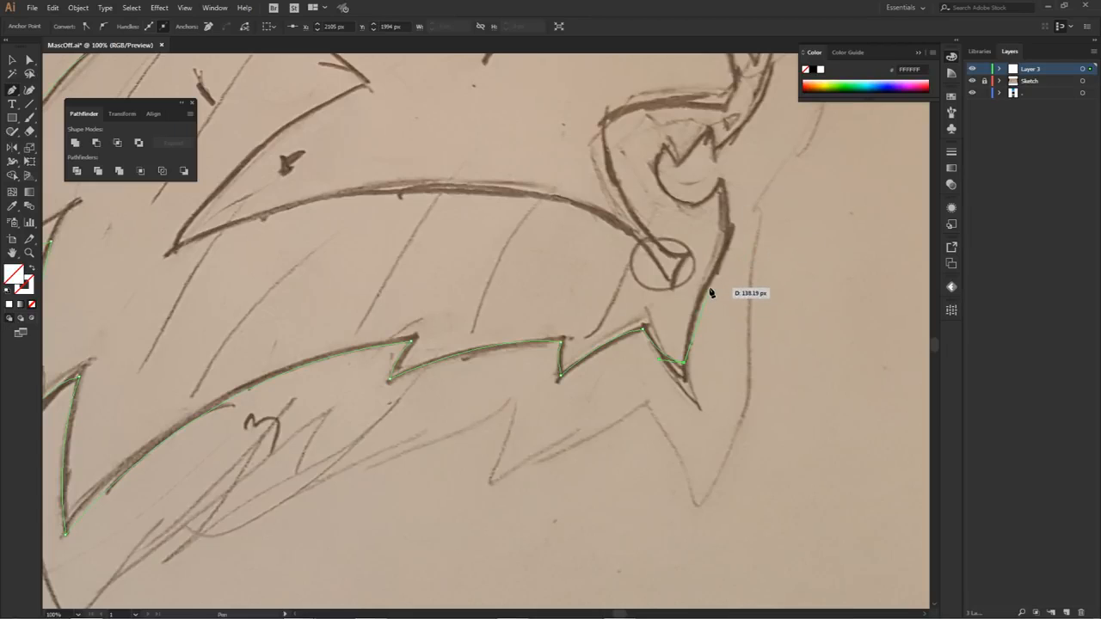
Step: Trace the front of the chin up to the lower lip's tip and adjust the curve handles to follow the sketch
drag(708, 290, 736, 251)
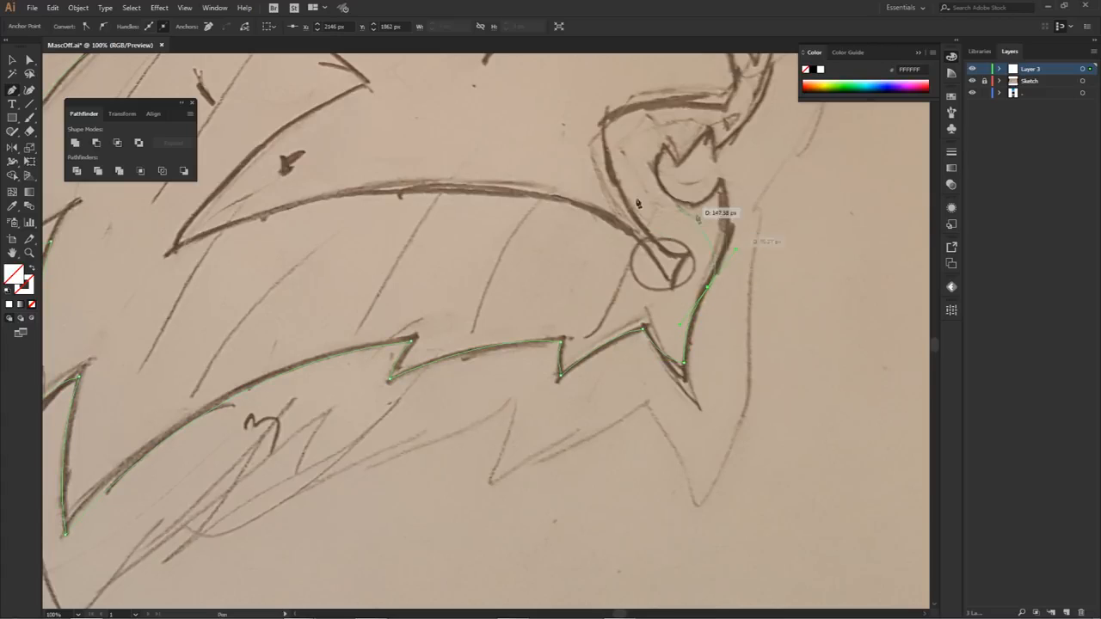
click(732, 226)
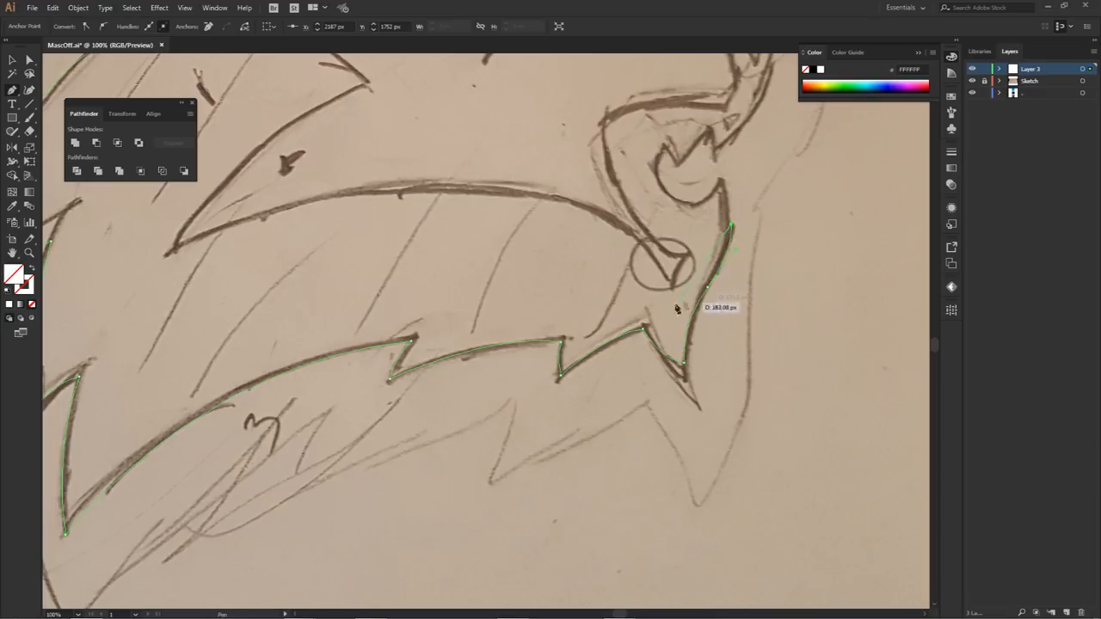
ctrl+click(754, 228)
click(792, 163)
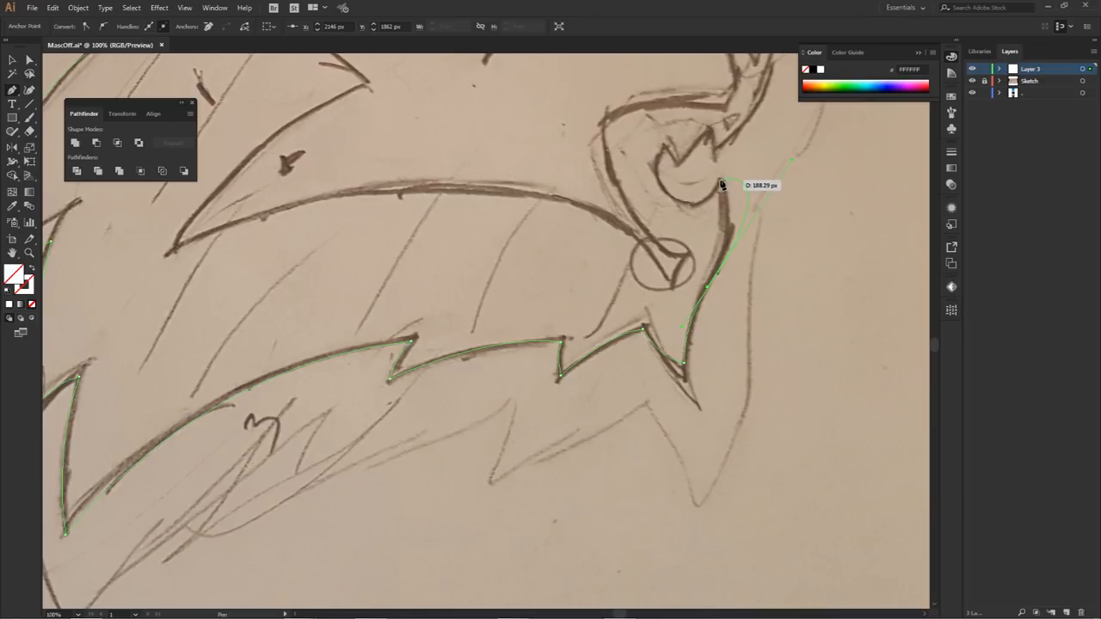
click(722, 181)
key(ctrl)
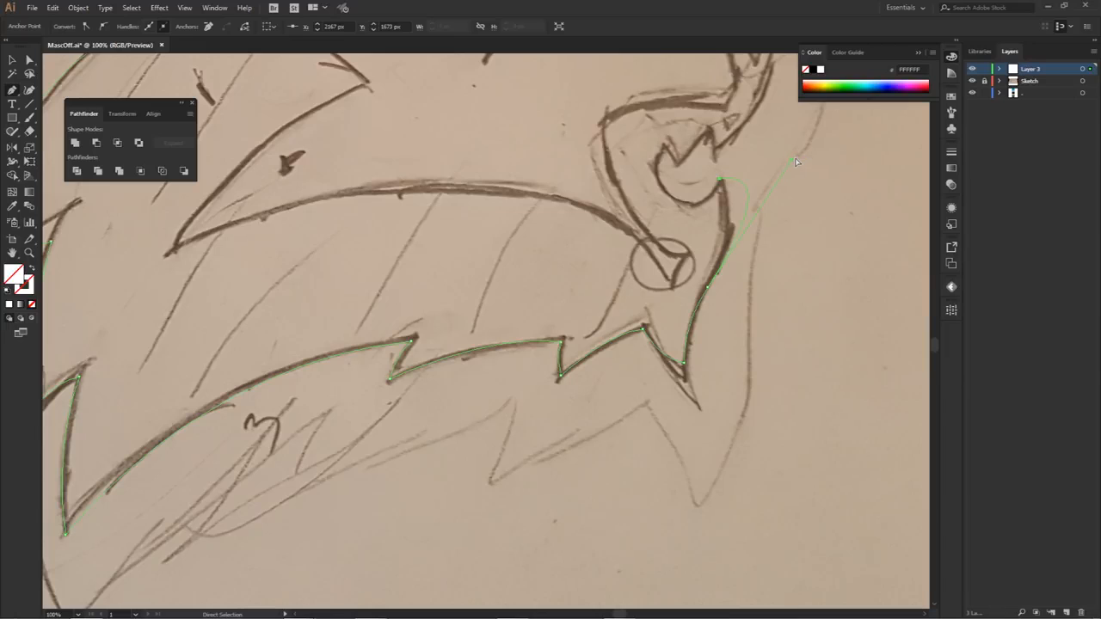
ctrl+click(793, 161)
ctrl+click(711, 290)
ctrl+click(746, 228)
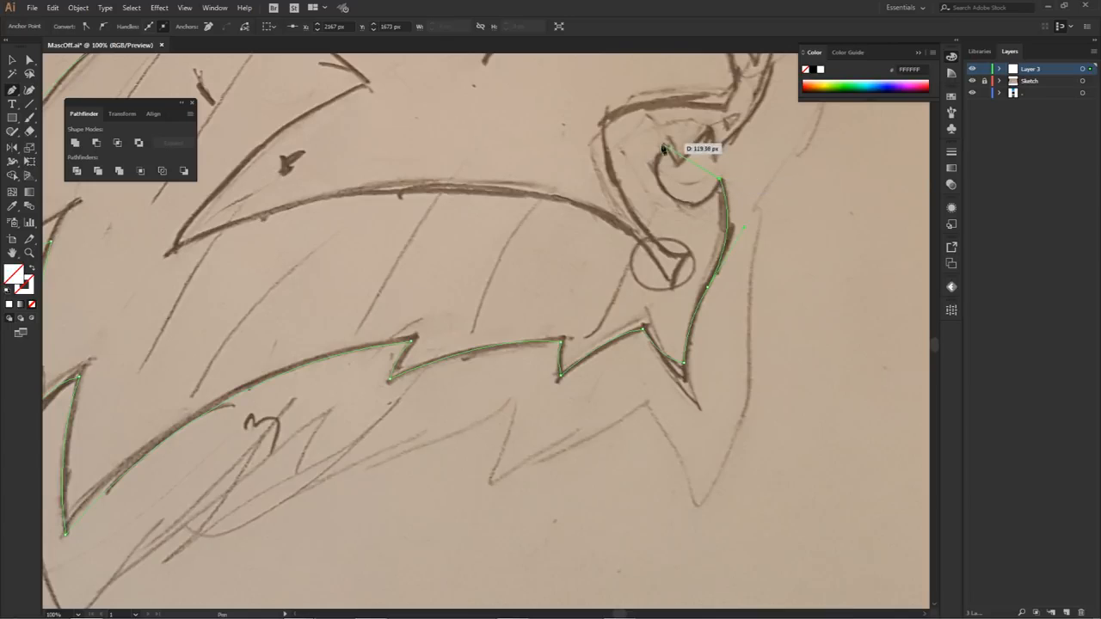
Step: Trace the rounded curve inside the open mouth and the pointed teeth above it
scroll(673, 73, up, 2)
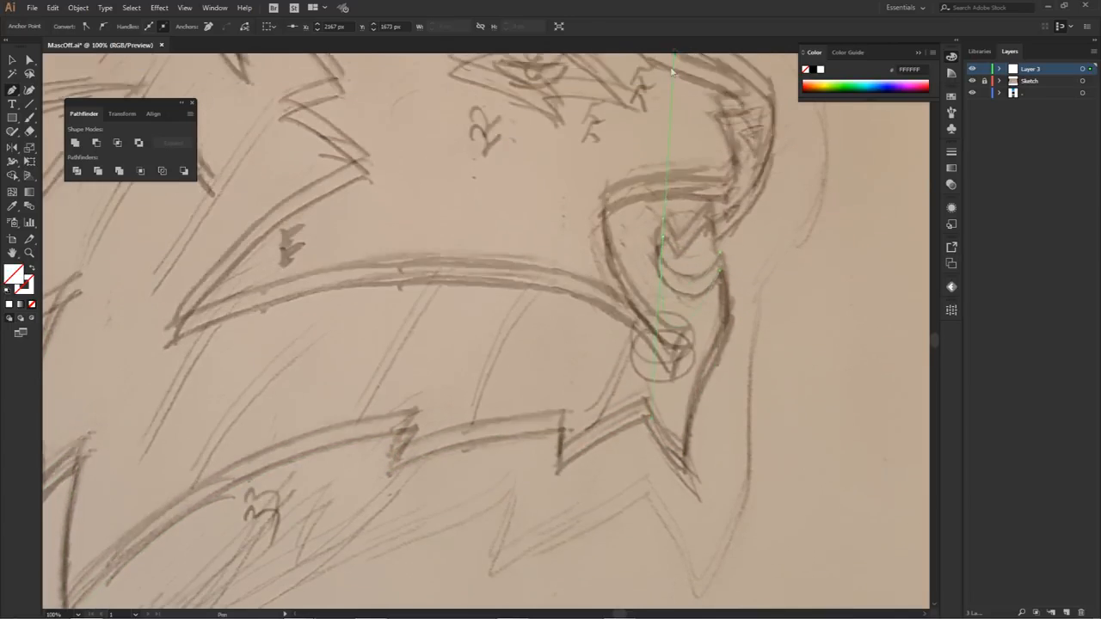
click(664, 238)
drag(639, 251, 642, 265)
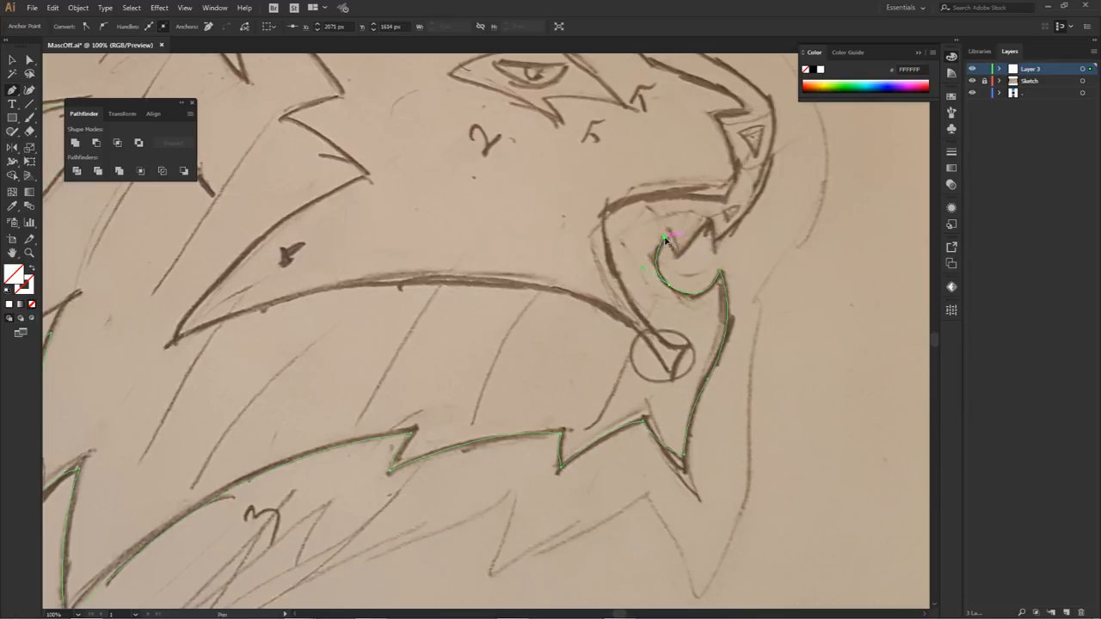
click(675, 259)
drag(707, 221, 711, 212)
click(713, 243)
Step: Curve the outline from the front tooth up around the muzzle to the nose tip
scroll(721, 229, down, 1)
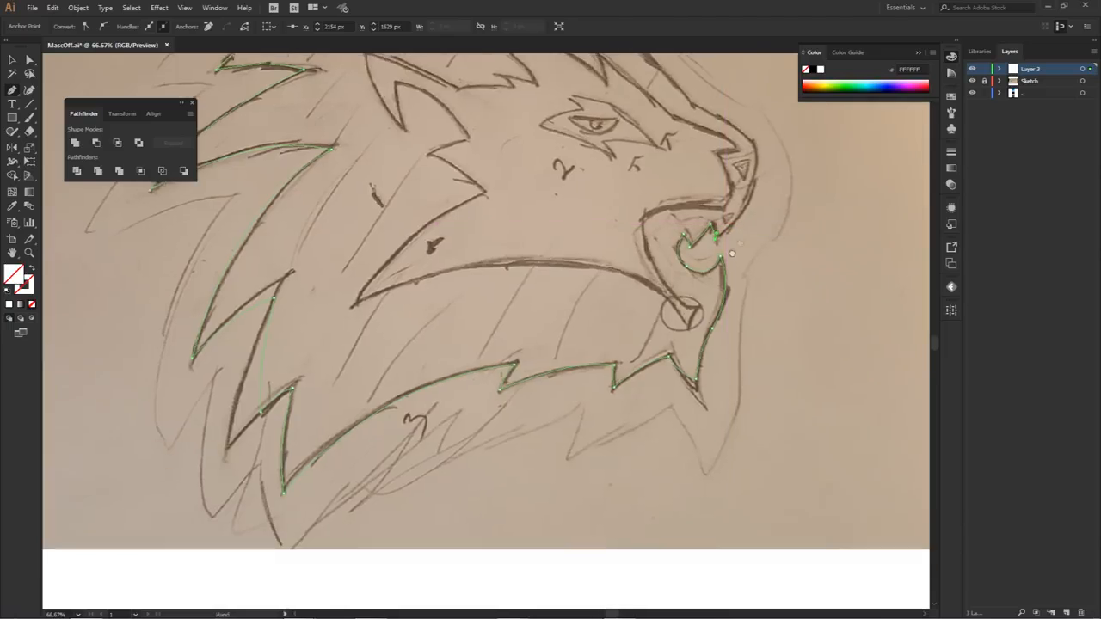
drag(730, 226, 707, 251)
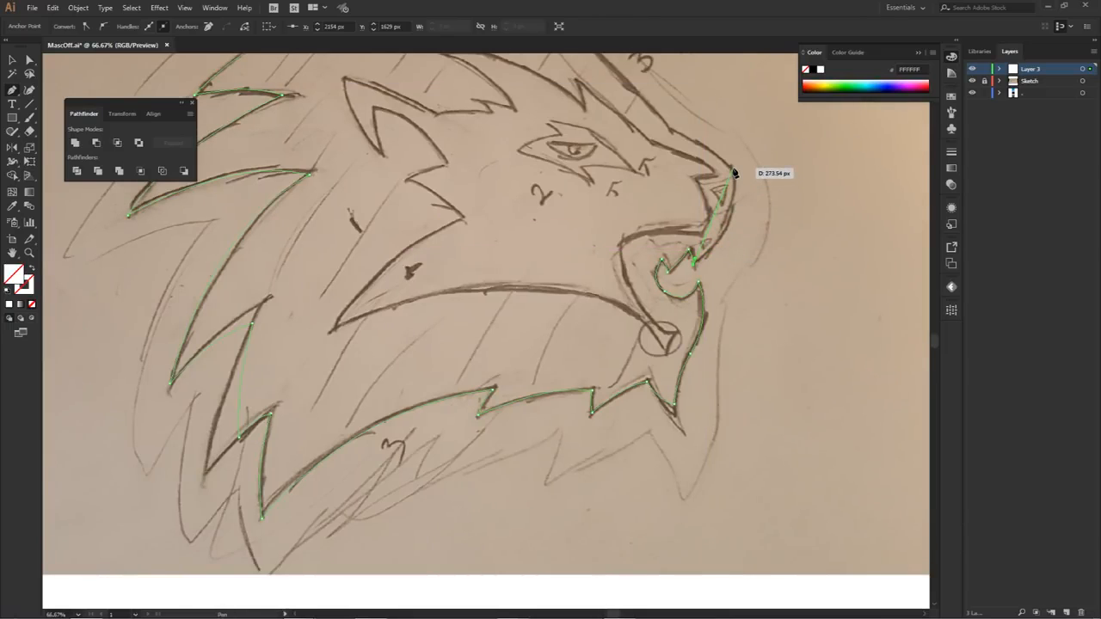
drag(732, 169, 733, 166)
Step: Trace over the nose bridge and up the forehead to the bend in the mane, making each anchor a corner
drag(736, 109, 725, 102)
drag(746, 162, 674, 220)
click(722, 209)
click(715, 233)
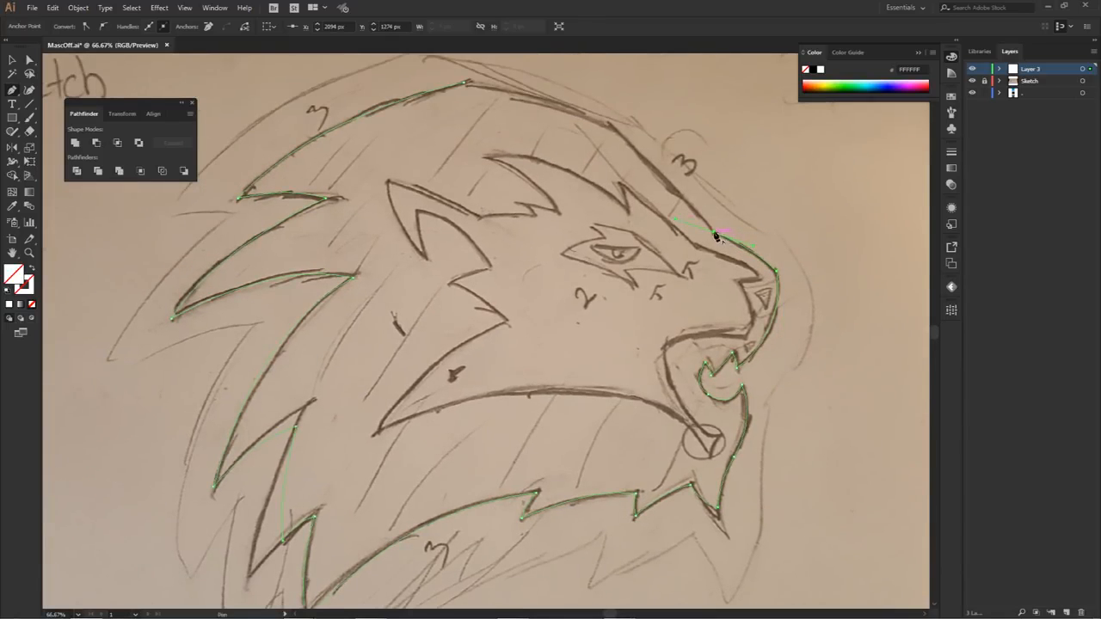
scroll(658, 206, down, 2)
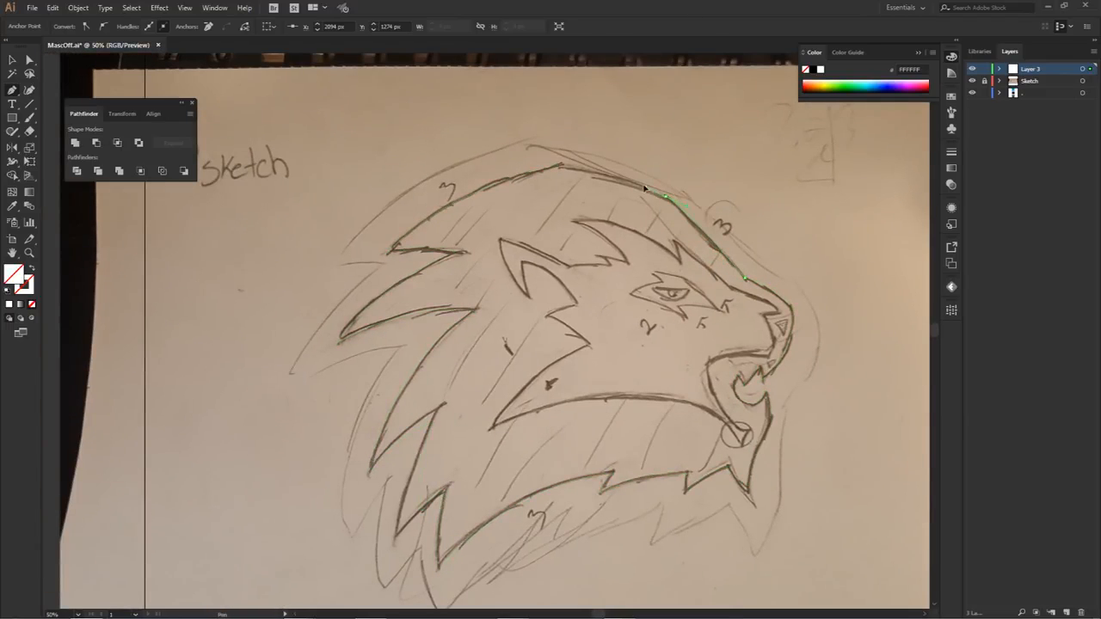
click(667, 198)
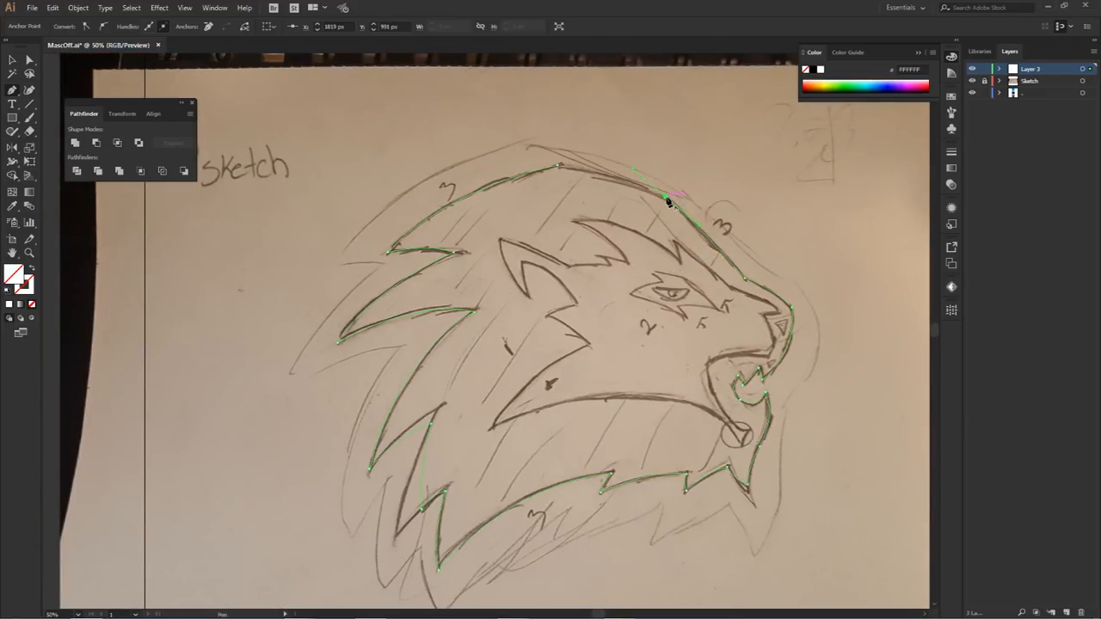
Step: Trace the two pointed tufts along the forehead and crown of the mane to finish the lion head outline
mouse_move(668, 201)
mouse_down()
mouse_move(634, 166)
mouse_move(679, 192)
mouse_up()
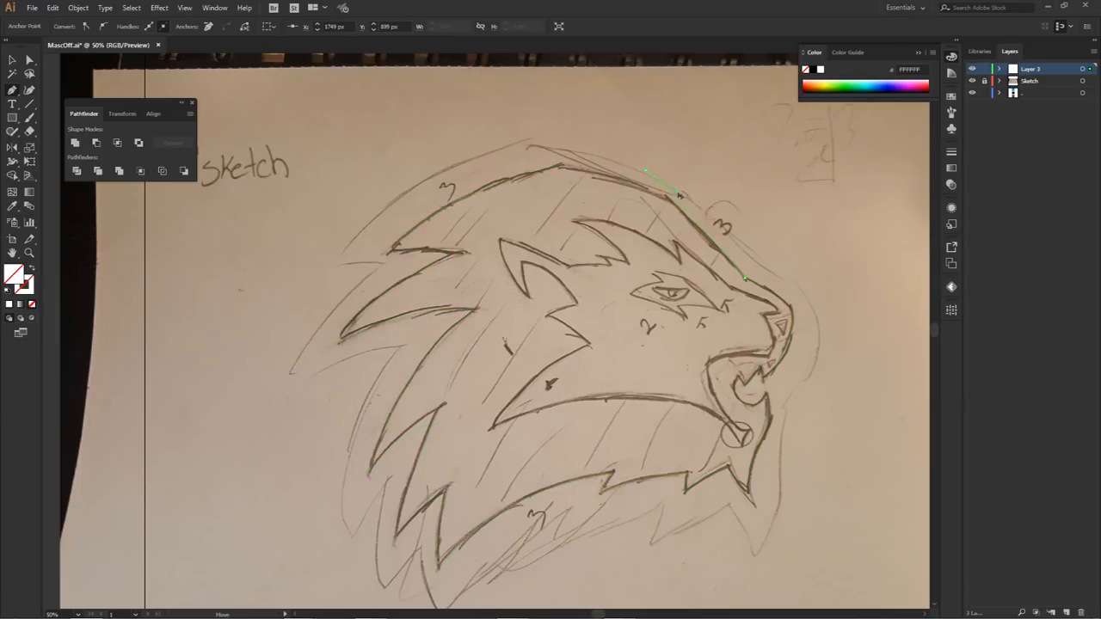
key(ctrl+z)
click(657, 198)
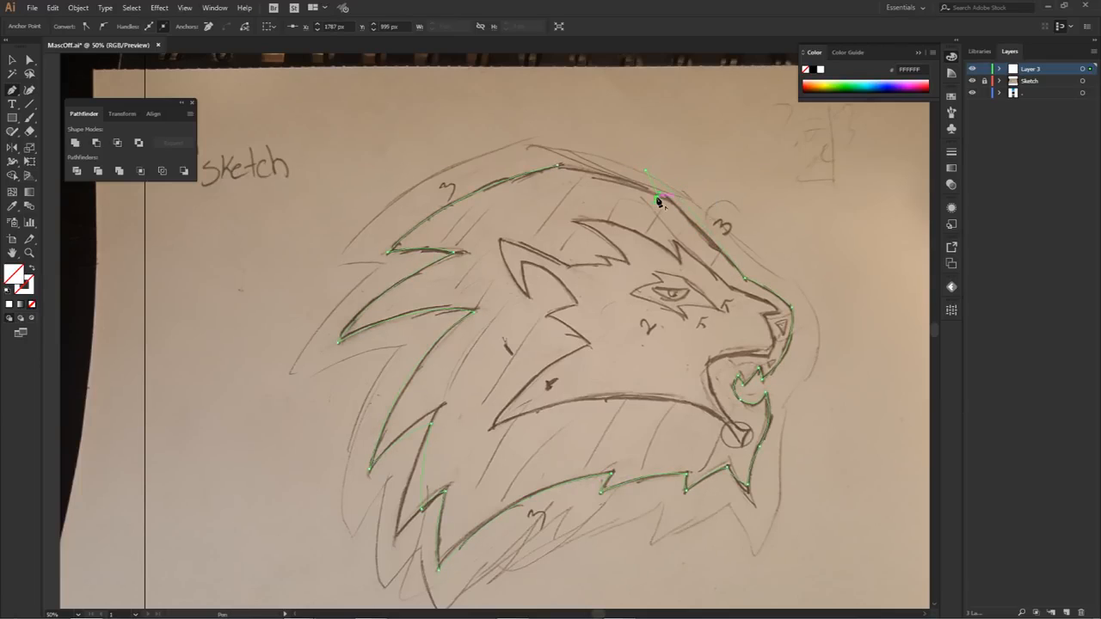
drag(547, 147, 505, 143)
key(ctrl)
drag(597, 151, 556, 167)
click(580, 171)
Step: Fill the lion head outline with the solid colour 323F4C
click(9, 304)
double_click(14, 273)
text(323F4C)
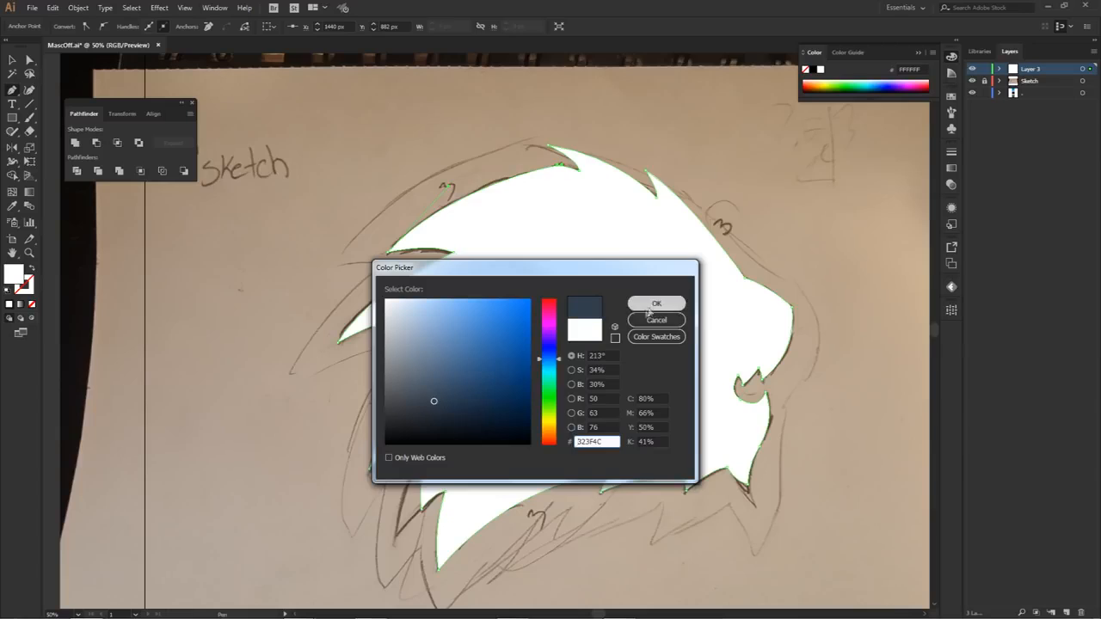
click(656, 304)
Step: Recolour the lion head shape by sampling the near-black swatch beside the artboard, and deselect it
key(ctrl+minus)
key(ctrl+minus)
key(i)
click(805, 459)
key(a)
click(716, 344)
Step: Move the Sketch layer above Layer 3 and make it visible
scroll(680, 277, up, 1)
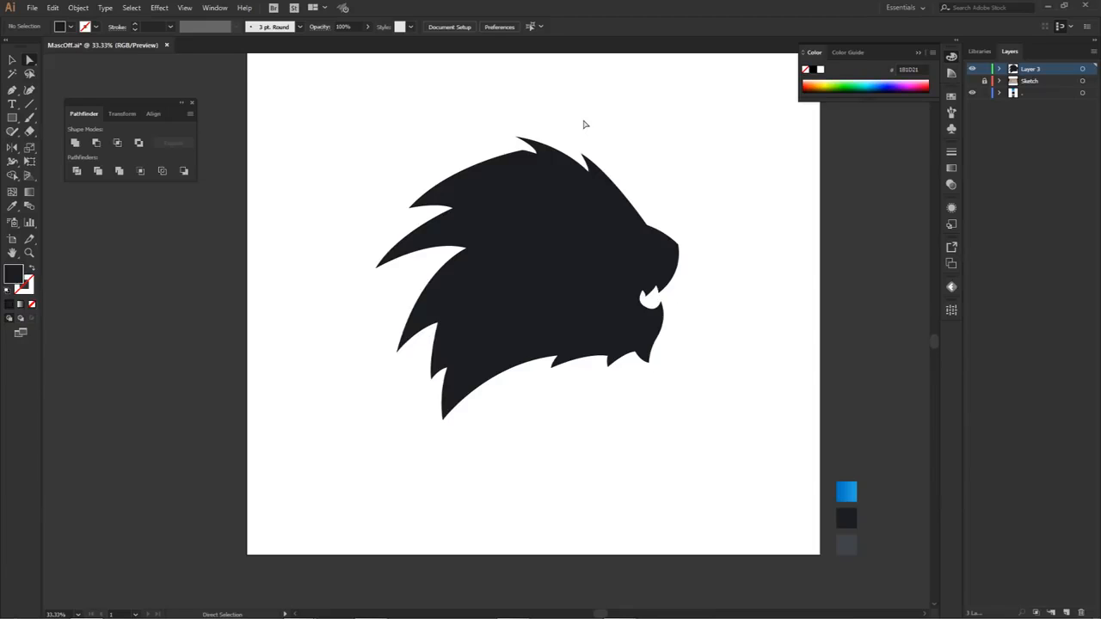
mouse_move(1033, 81)
mouse_down()
mouse_move(1048, 83)
mouse_move(1025, 72)
mouse_up()
click(973, 68)
Step: Lower the sketch image's opacity to 44% and lock the Sketch layer
click(1082, 70)
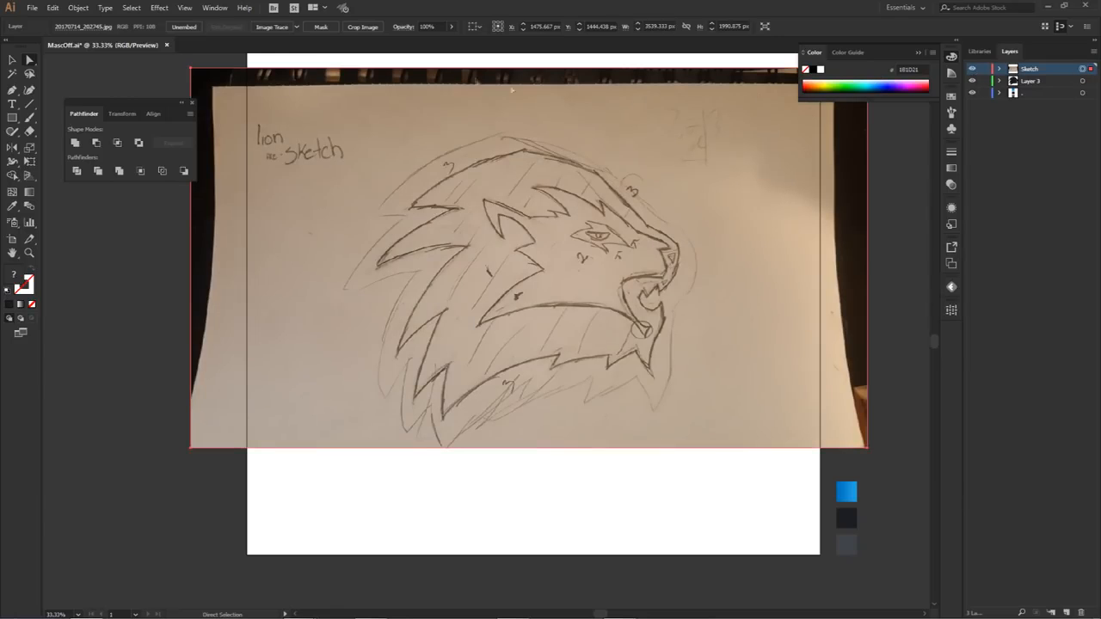
click(452, 28)
drag(449, 39, 425, 42)
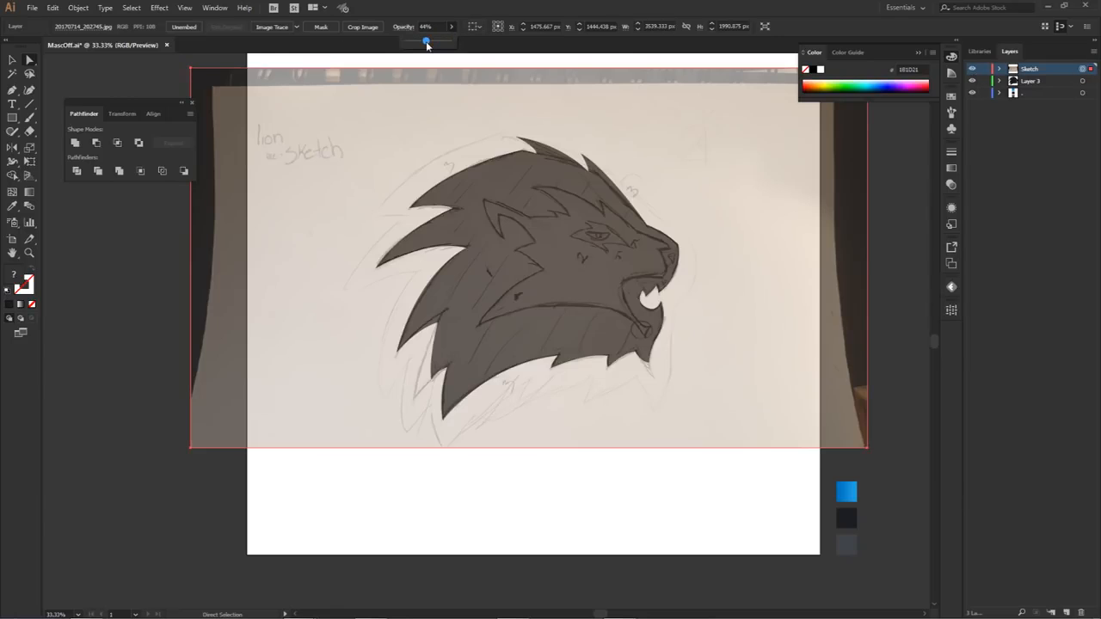
click(985, 71)
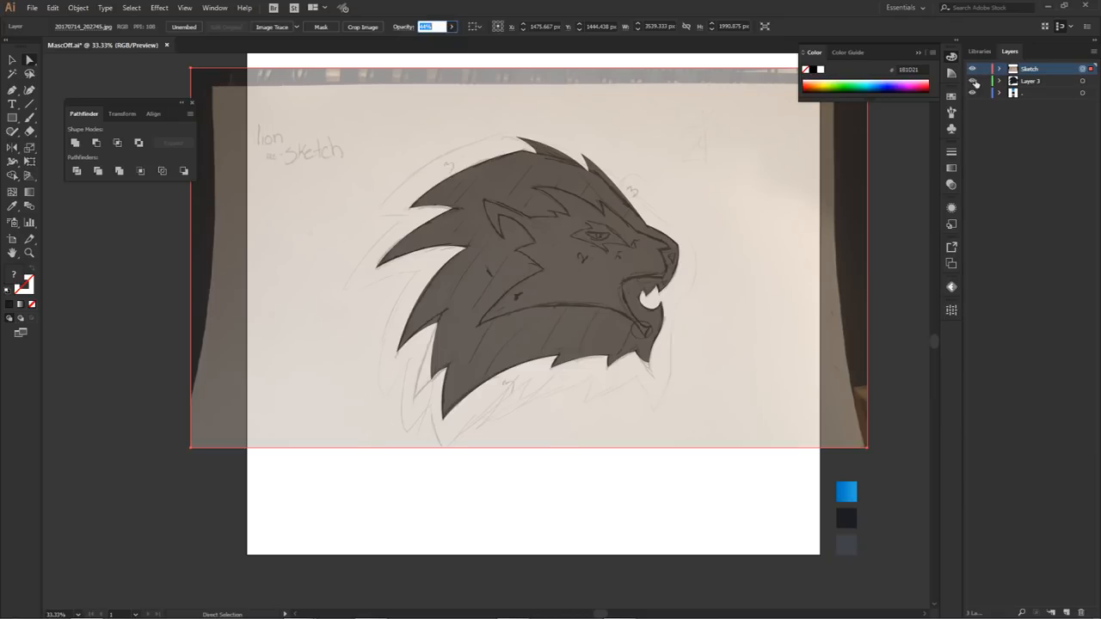
click(984, 70)
Step: Rename Layer 3 as "Shape #1"
click(1031, 82)
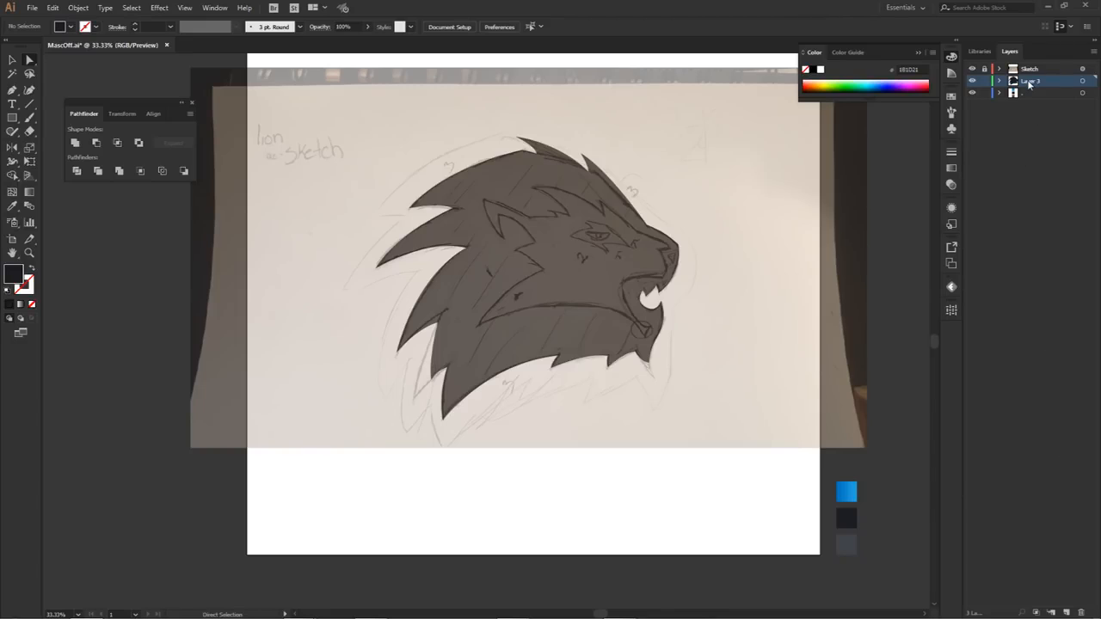
double_click(1030, 82)
text(Shi)
key(Return)
Step: Add a new layer above Shape #1 and name it "Shape #2"
click(1066, 612)
double_click(1029, 81)
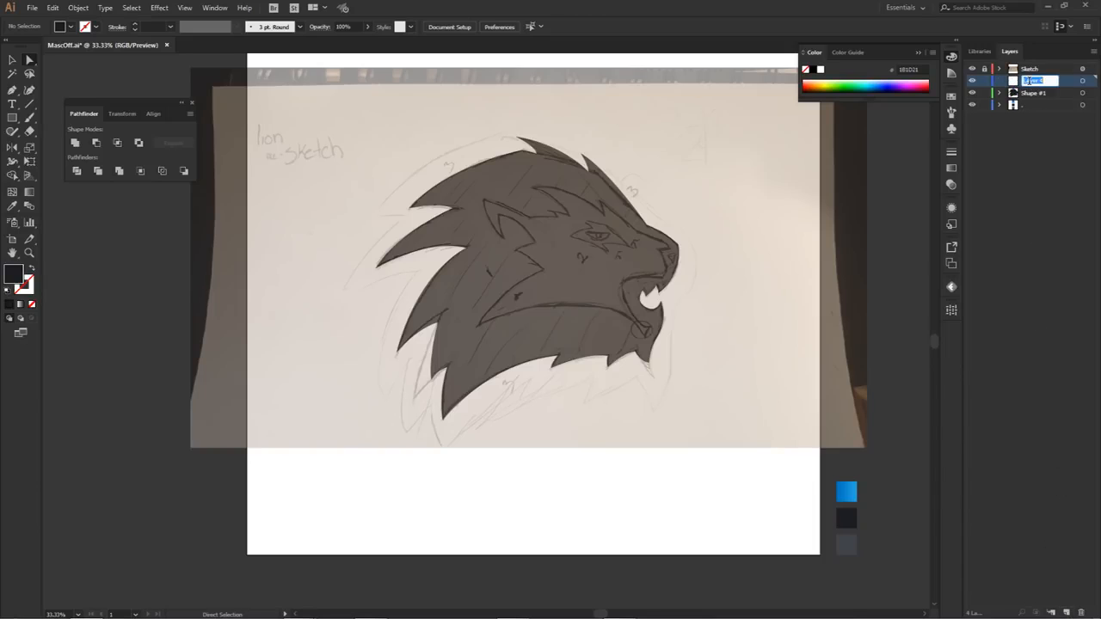
text(Shape #2)
key(Return)
double_click(1042, 81)
text(2)
key(Return)
Step: Start a Pen path without fill at the small brow tuft and trace back along the ear's upper edge to its tip
key(p)
scroll(581, 258, up, 1)
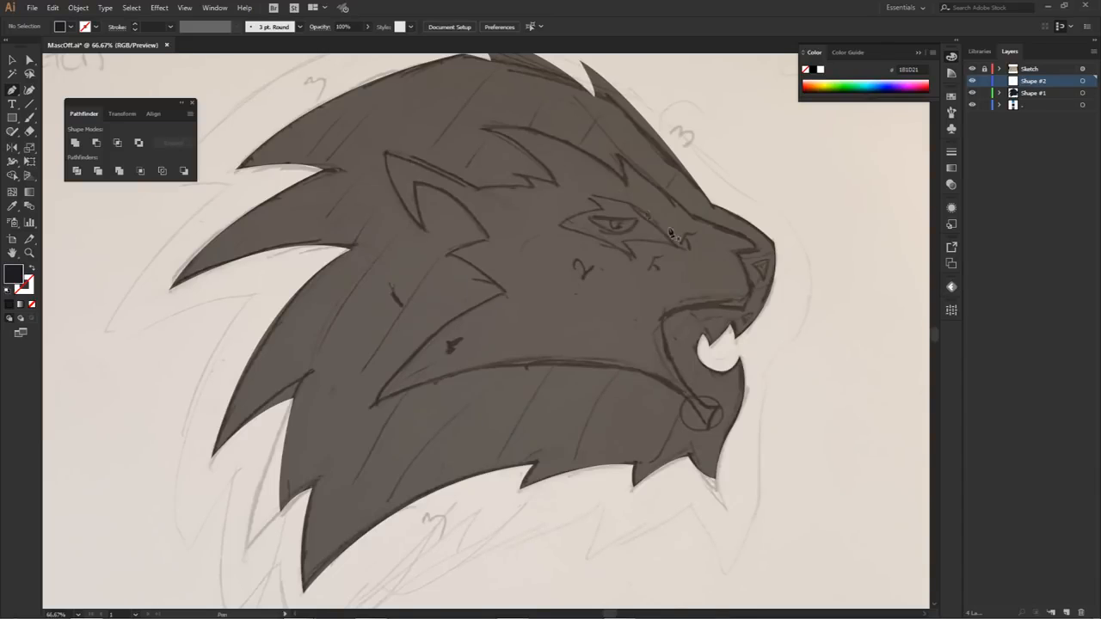
drag(520, 283, 566, 295)
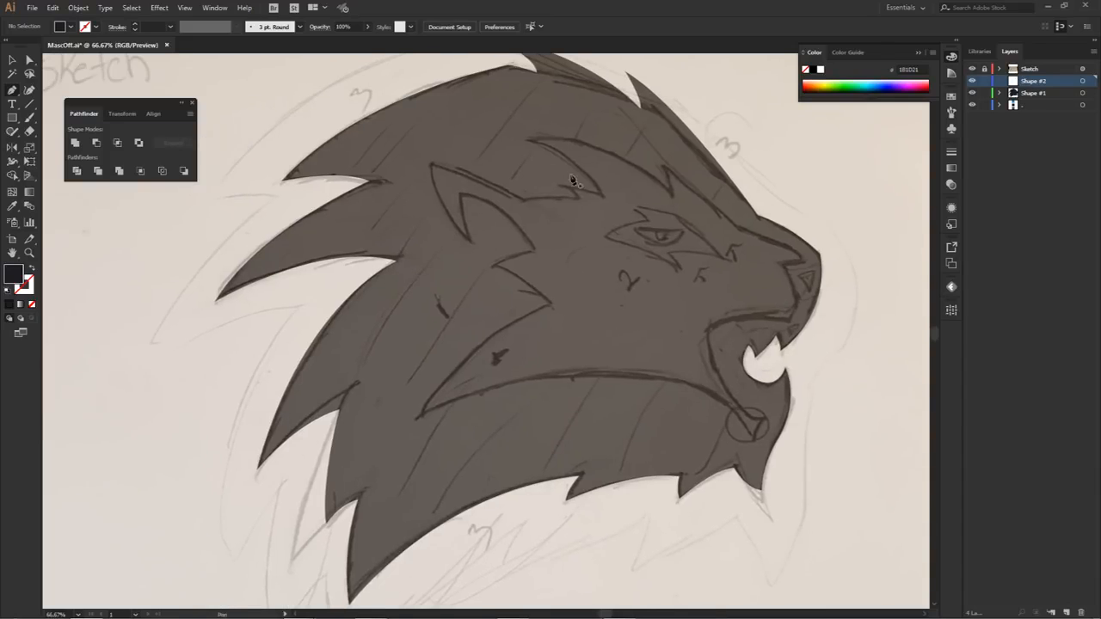
click(578, 199)
drag(523, 200, 490, 207)
drag(432, 164, 392, 169)
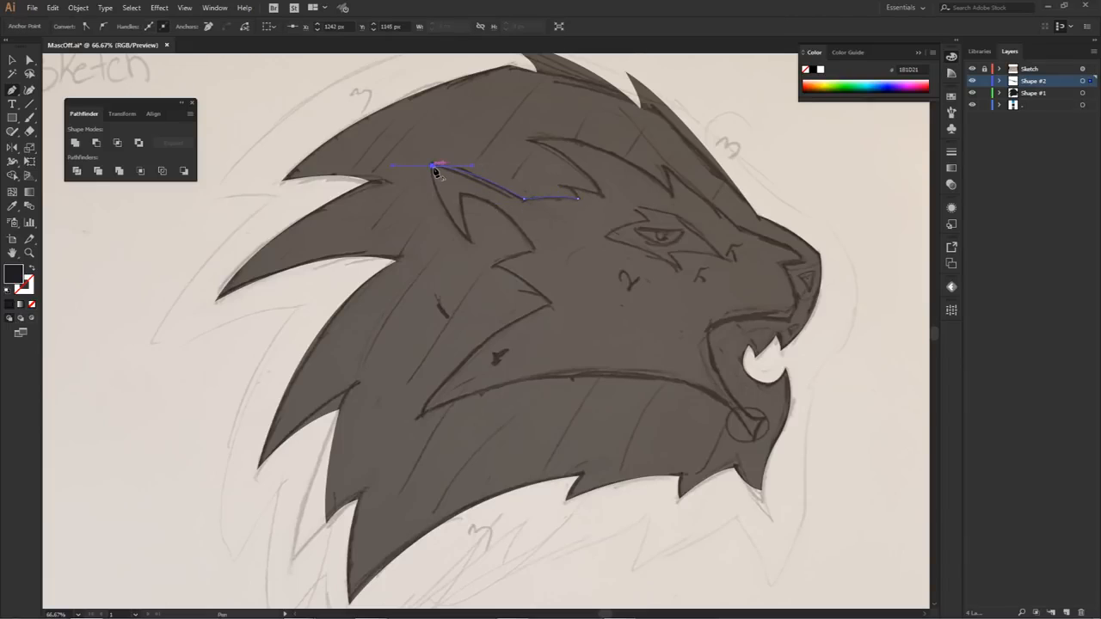
click(31, 308)
Step: Trace the inner ear from the ear tip down, up its inner point and around its front curve, making each anchor a corner
drag(468, 239, 501, 268)
click(468, 240)
drag(461, 195, 465, 175)
click(462, 195)
drag(530, 250, 549, 302)
click(531, 251)
Step: Trace the pointed cheek fur below the ear and continue down to the rear tip of the cheek
drag(491, 266, 553, 286)
click(492, 267)
click(538, 260)
click(411, 368)
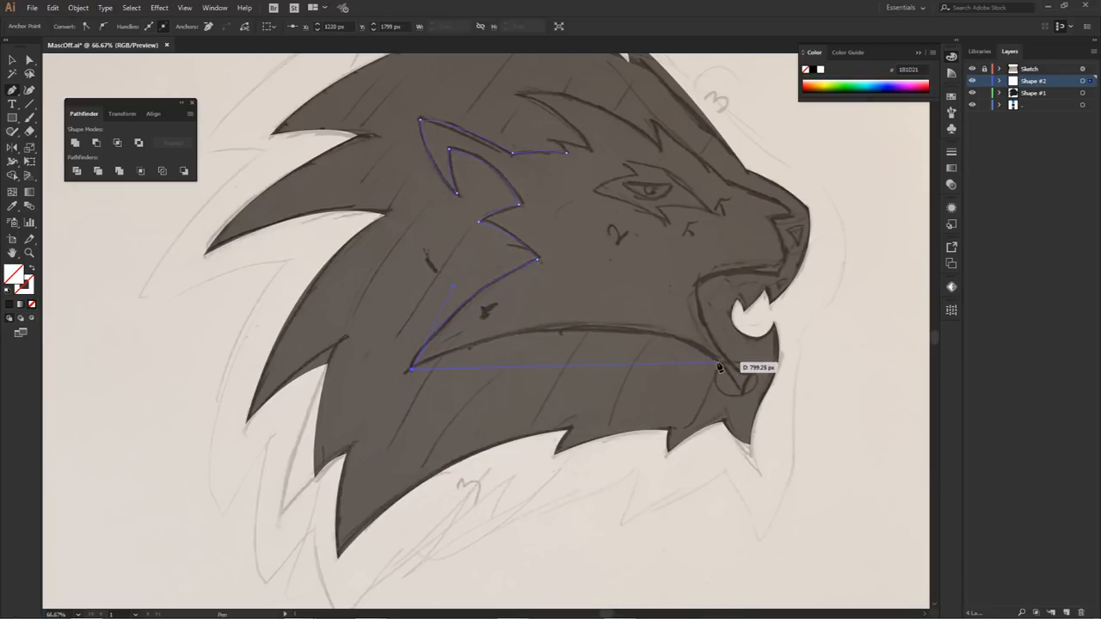
Step: Curve the lower cheek edge forward to the chin and add the short edge of the small point inside the circled area
drag(740, 392, 841, 525)
alt+click(742, 393)
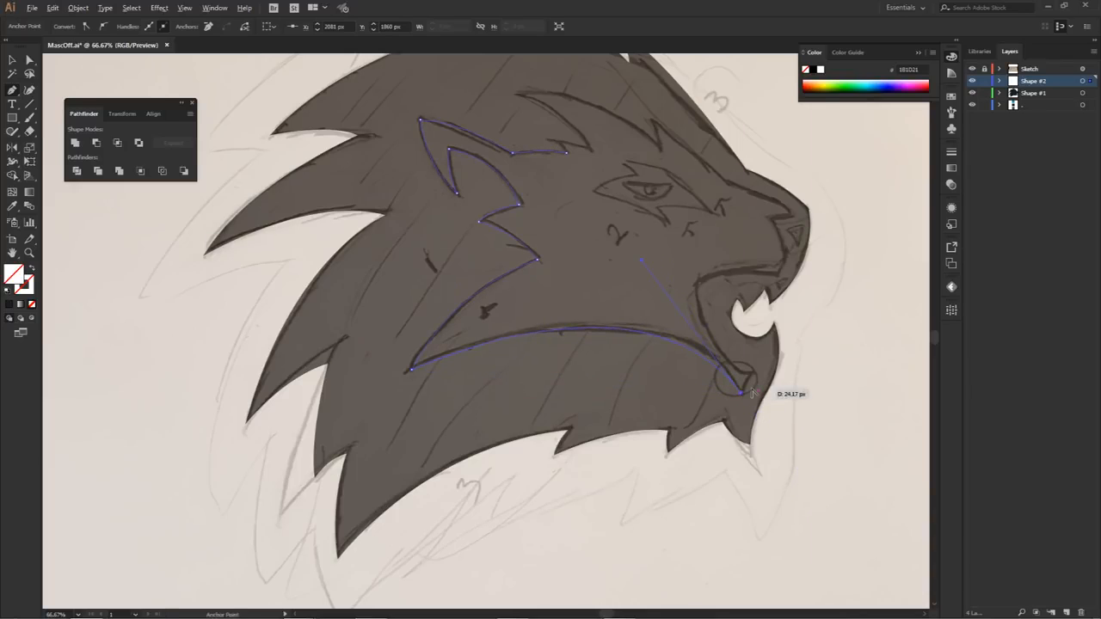
scroll(751, 393, up, 2)
mouse_move(755, 361)
mouse_down()
mouse_move(761, 352)
mouse_move(746, 364)
mouse_move(762, 351)
mouse_up()
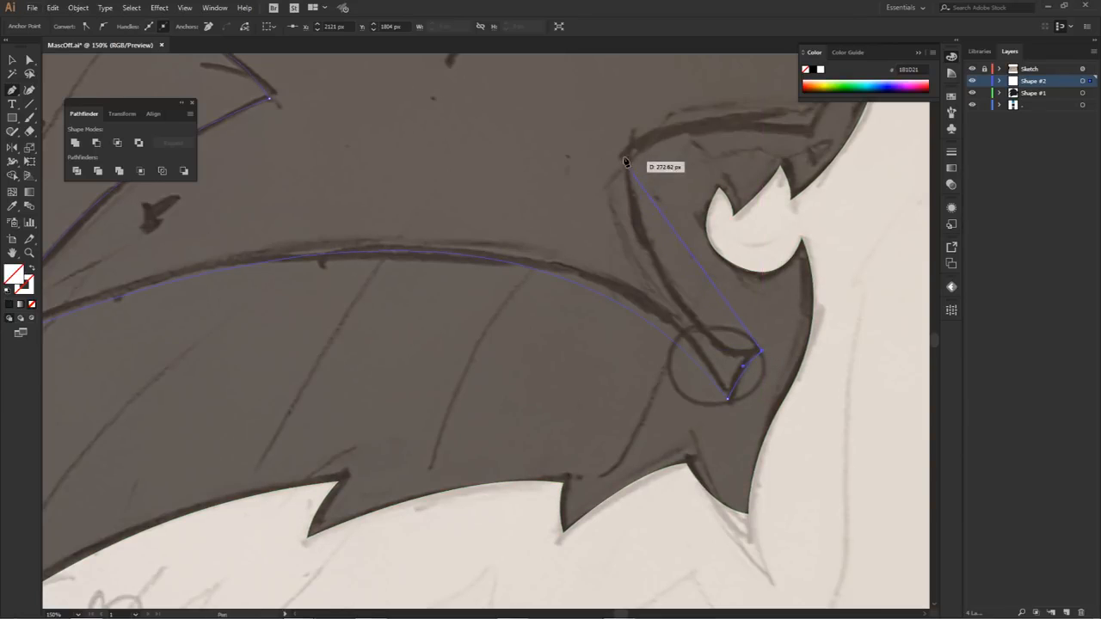
drag(624, 155, 697, 391)
key(ctrl+z)
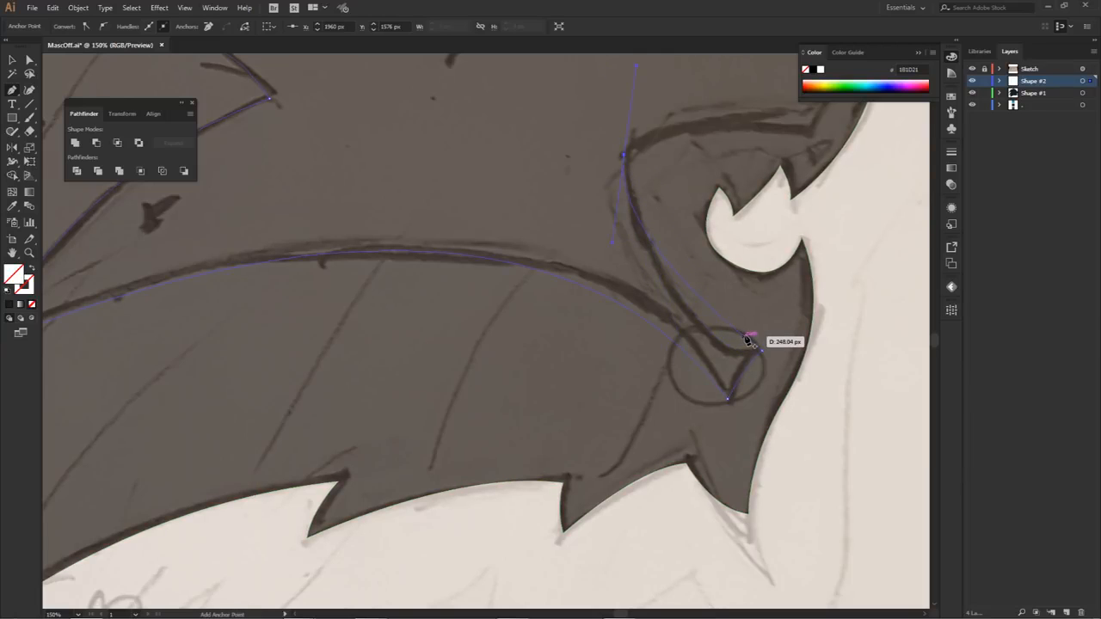
key(ctrl+z)
Step: Finish the small point at the chin and curve the path up the back of the mouth to the mouth corner
drag(728, 354, 679, 353)
scroll(684, 316, down, 2)
click(646, 265)
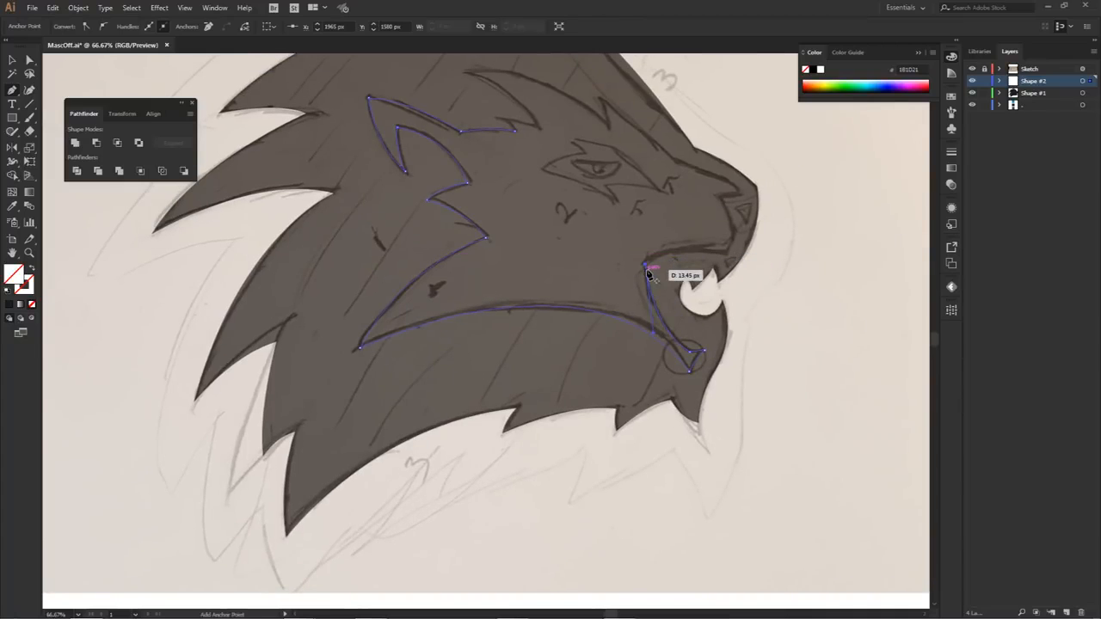
scroll(649, 274, up, 2)
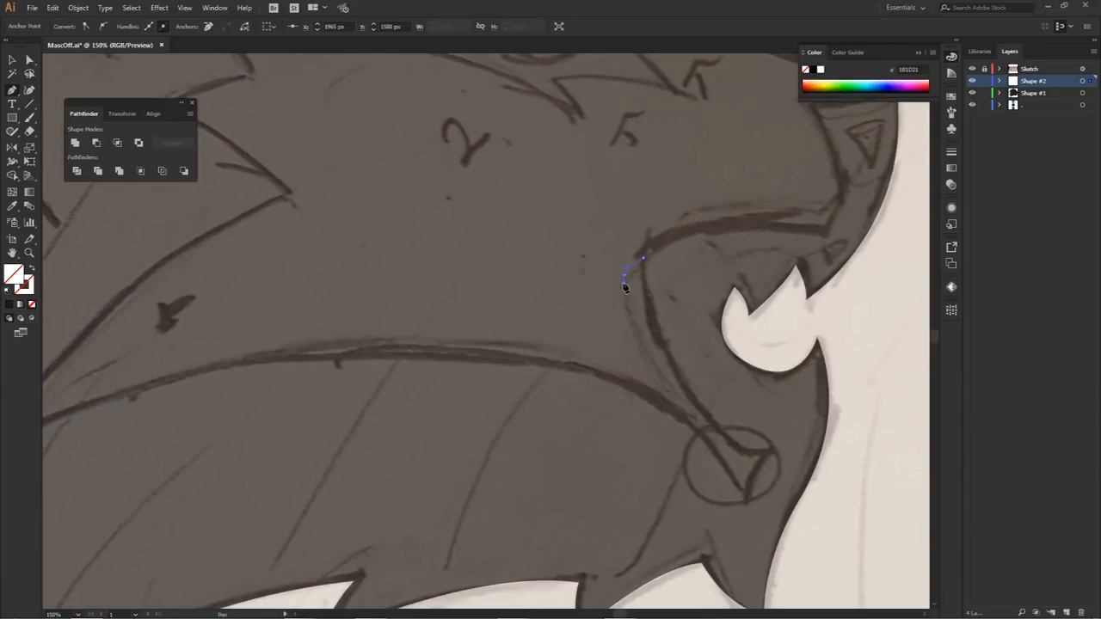
drag(824, 234, 923, 237)
drag(705, 229, 556, 288)
key(ctrl+z)
key(ctrl+z)
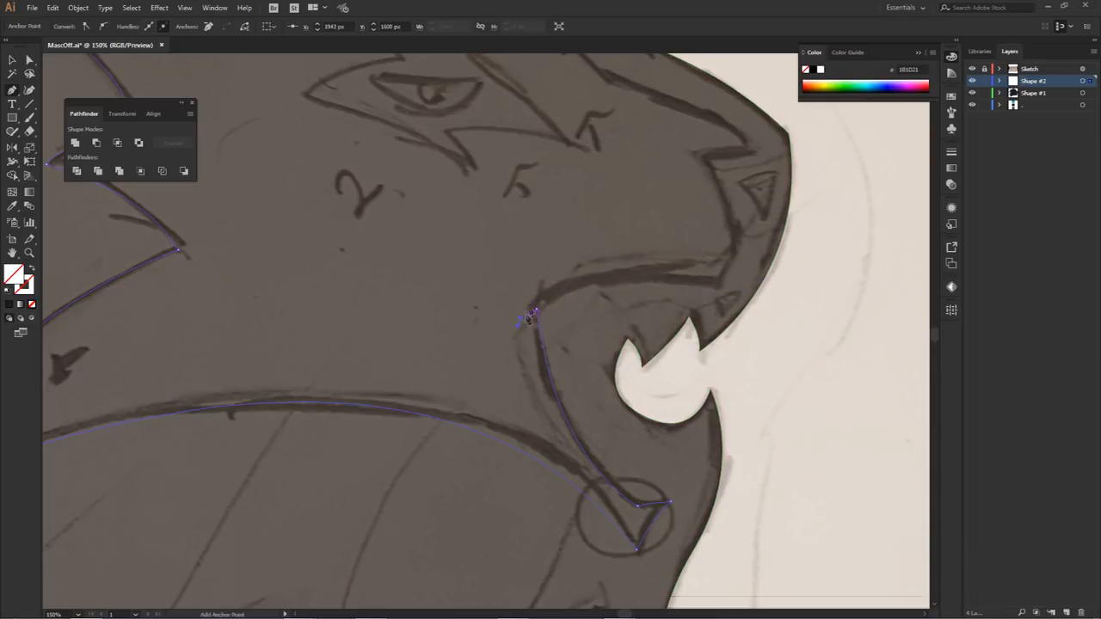
Step: Trace the notch at the mouth corner and curve along the upper lip, adjusting the handles and making its front end a corner
drag(543, 285, 575, 259)
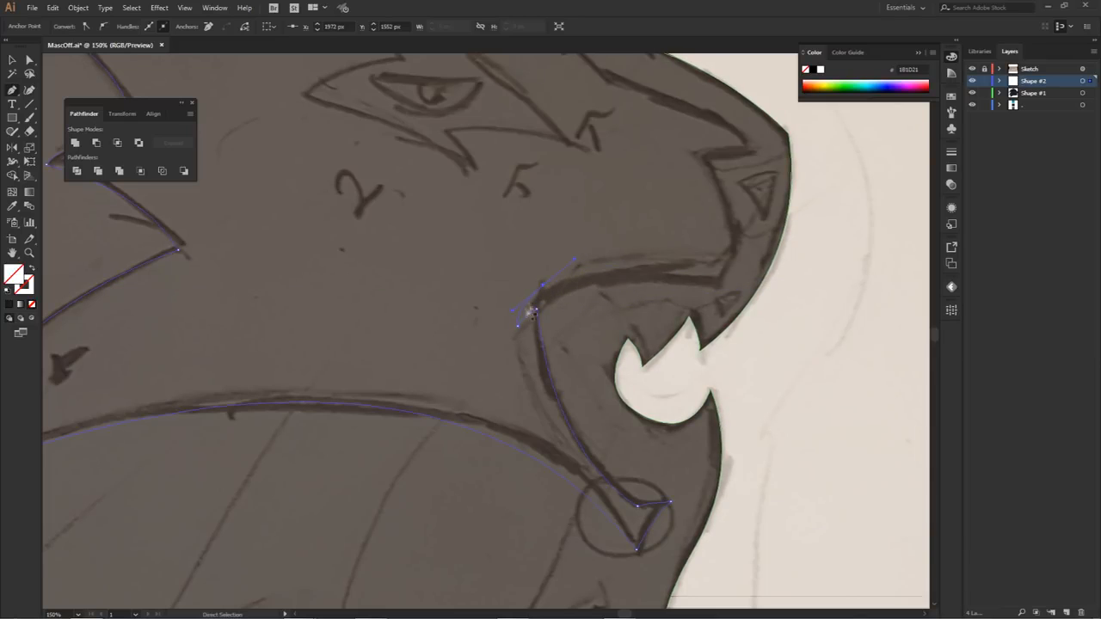
drag(514, 311, 552, 274)
click(552, 275)
drag(713, 282, 757, 289)
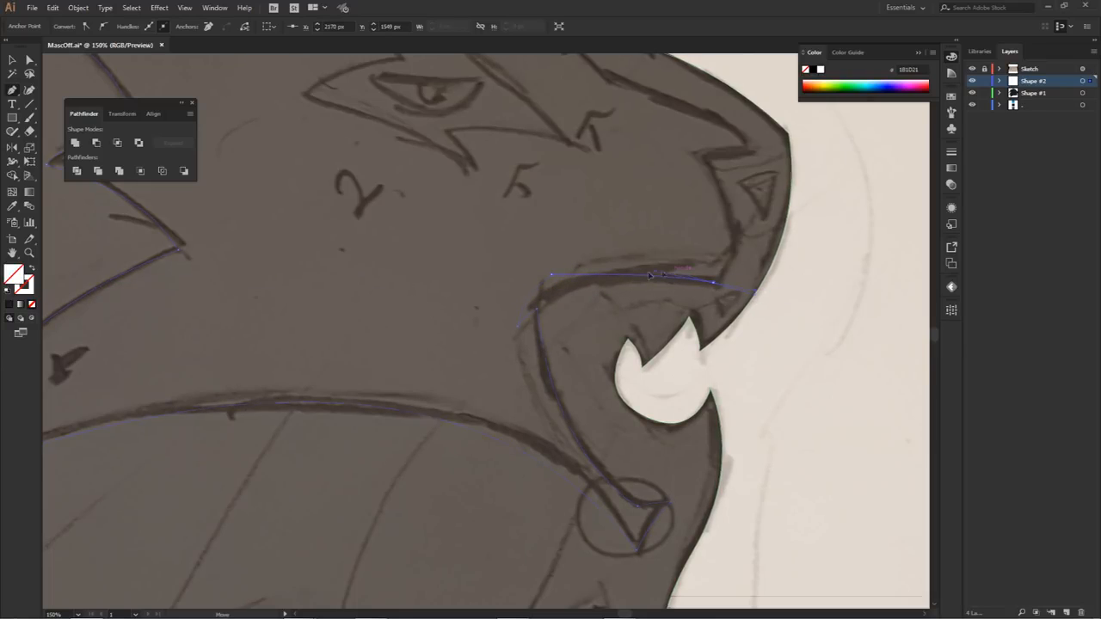
drag(551, 274, 513, 307)
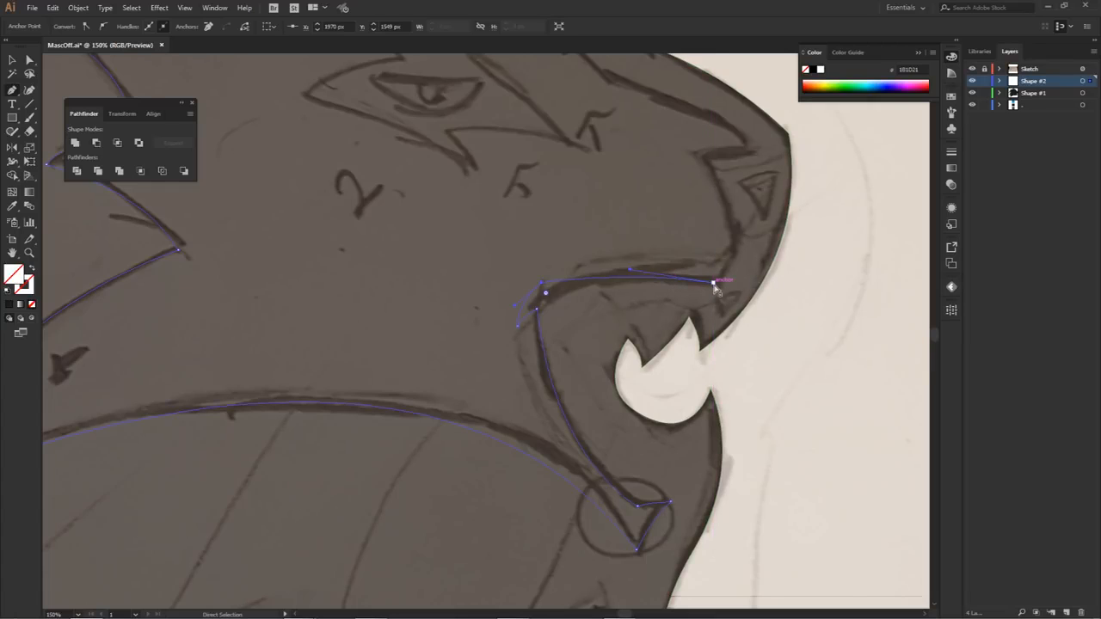
ctrl+click(714, 283)
click(714, 283)
Step: Trace the front of the muzzle up behind the nose and forward along the nose's upper notch
click(733, 244)
drag(705, 158, 683, 134)
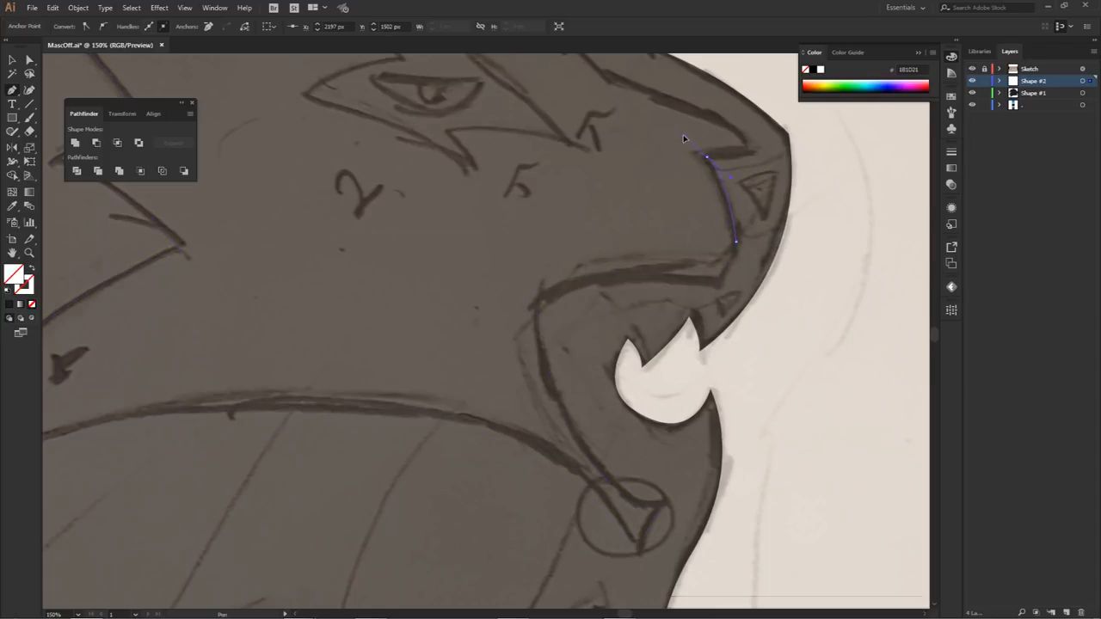
drag(748, 158, 768, 158)
click(747, 157)
Step: Curve the path over the nose bridge and up to the tip of the front brow tuft, making the anchors corners
scroll(744, 170, down, 1)
drag(747, 195, 760, 322)
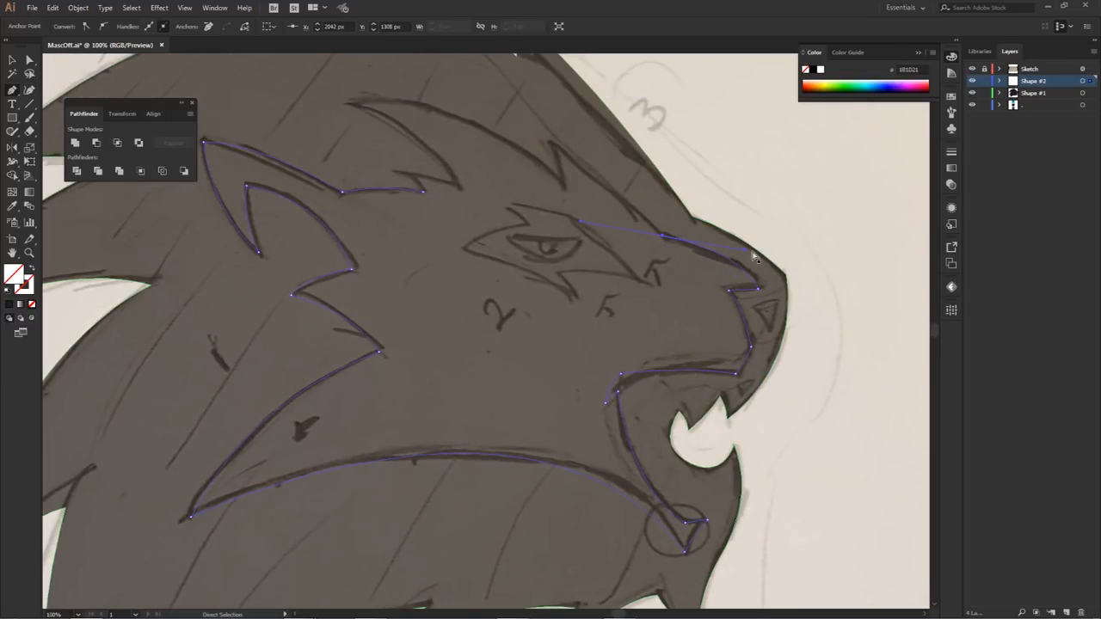
drag(745, 251, 733, 251)
click(663, 237)
drag(621, 237, 670, 276)
drag(601, 181, 554, 160)
key(ctrl)
click(600, 182)
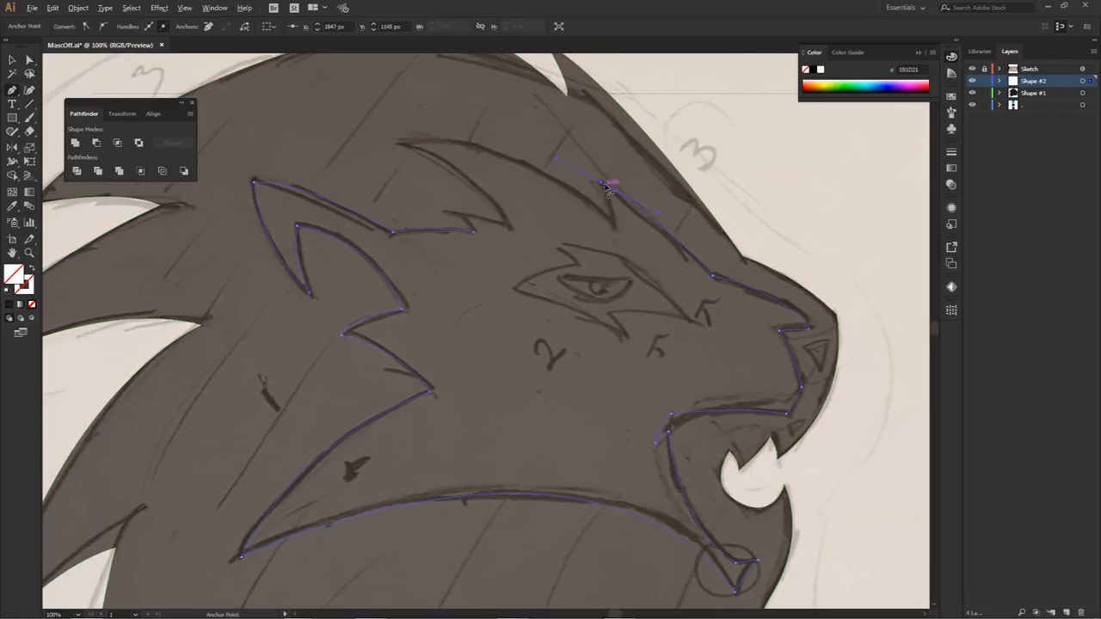
Step: Trace back over the brow to the rear tuft tip and down to the small tuft where the path began
click(615, 229)
drag(398, 143, 344, 152)
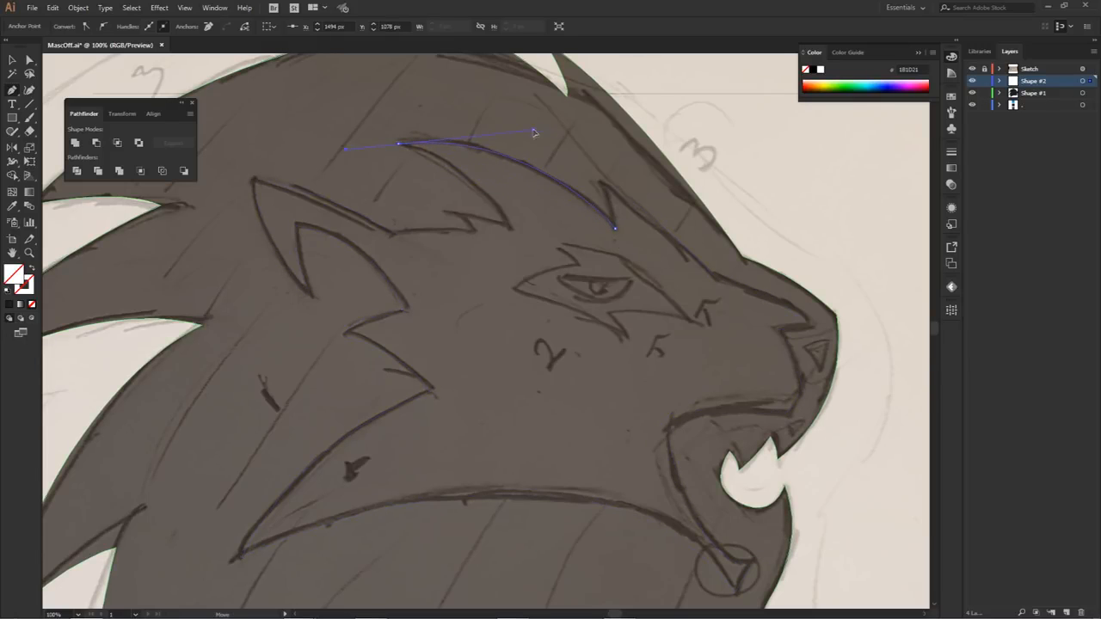
click(398, 144)
drag(511, 228, 538, 282)
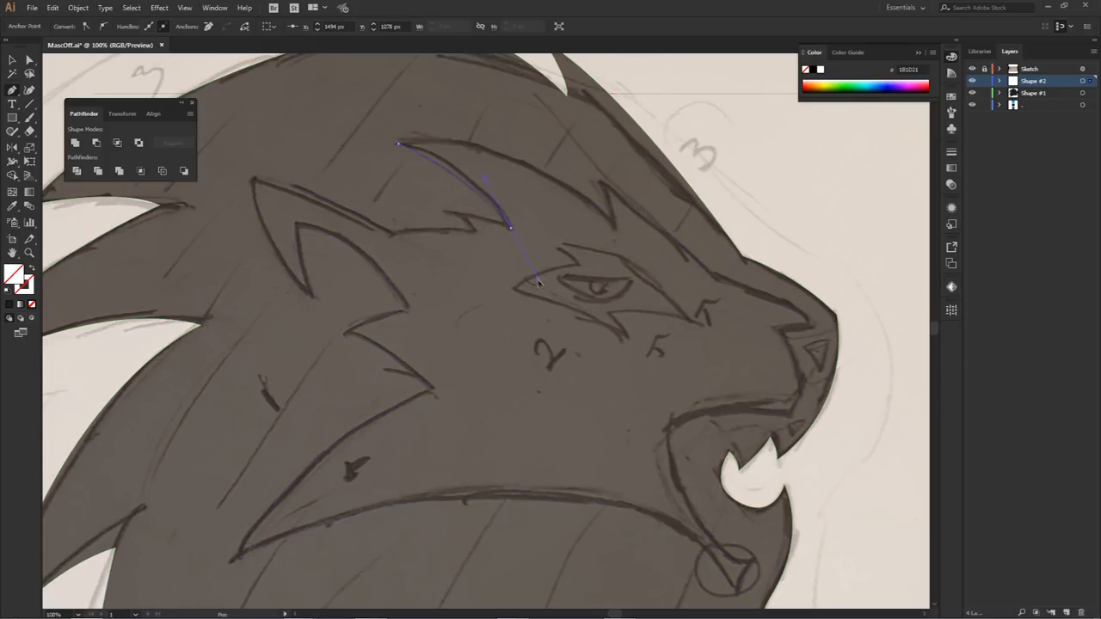
click(511, 228)
drag(471, 212, 479, 247)
Step: Fill the face shape by sampling the dark grey swatch beside the artboard, and hide the Sketch layer
scroll(480, 247, down, 3)
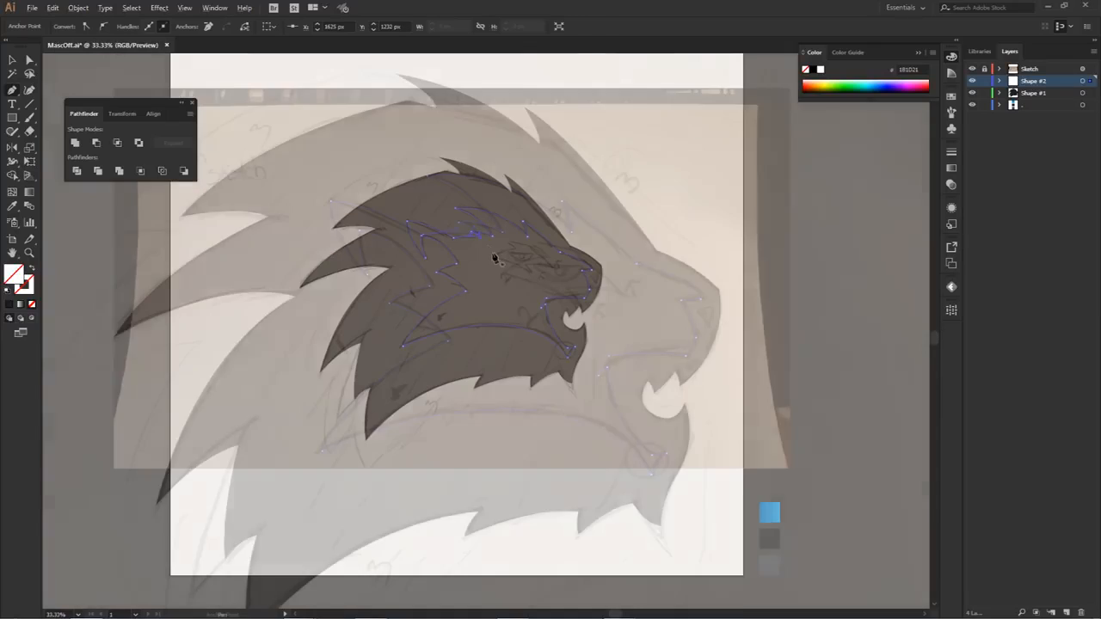
key(i)
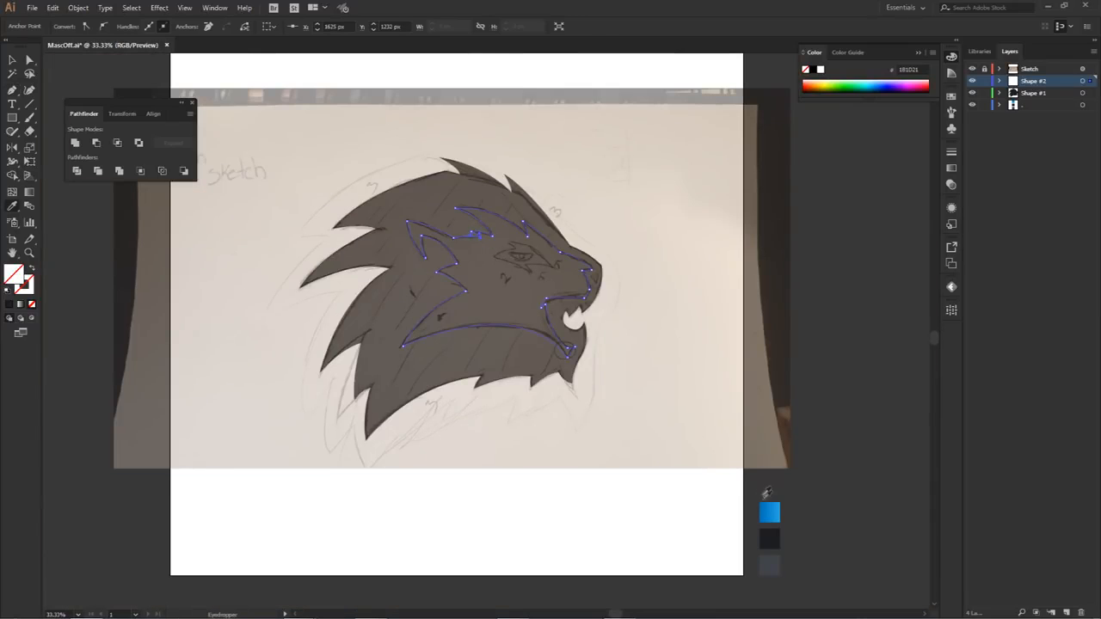
click(772, 555)
click(972, 69)
key(a)
click(665, 166)
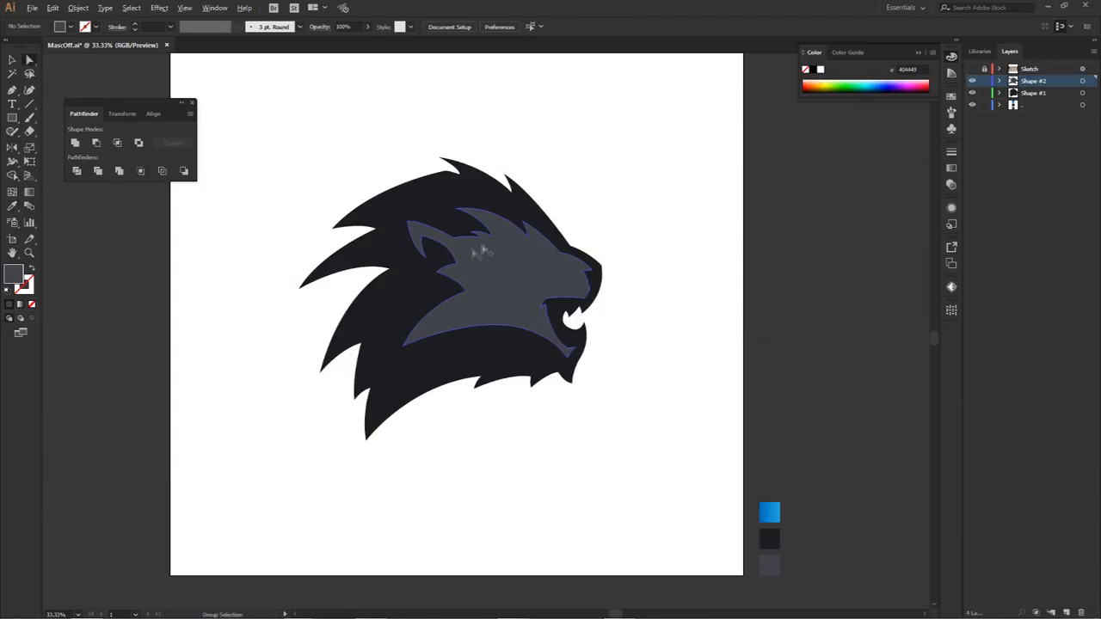
Step: Refine the curve of the small fur tuft between the ear and the brow, and deselect the face shape
scroll(494, 245, up, 3)
drag(413, 229, 472, 250)
click(435, 244)
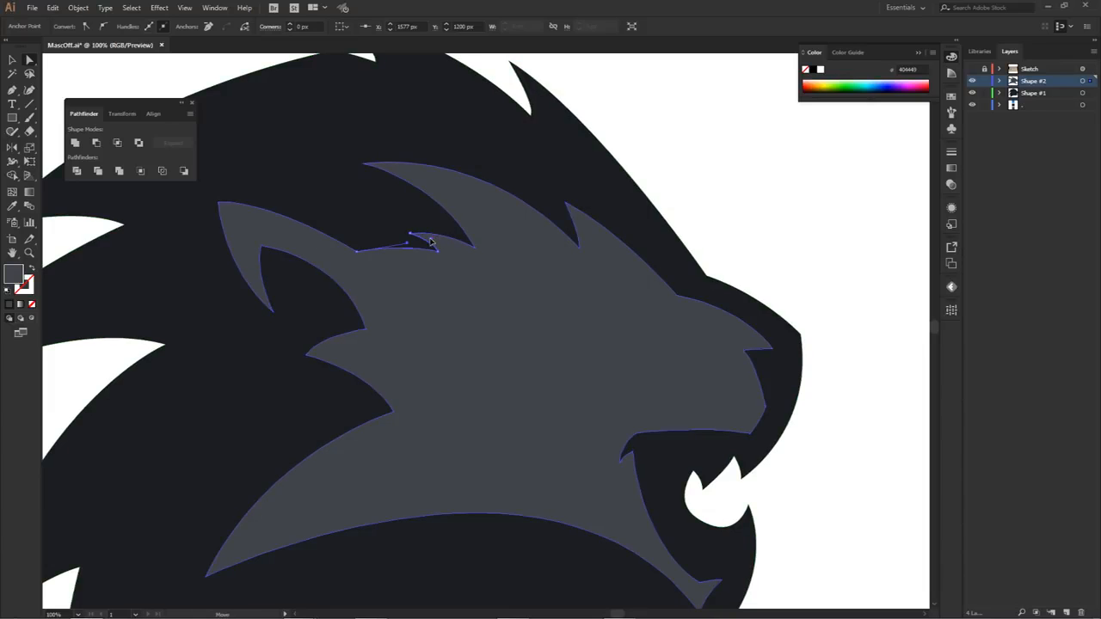
click(695, 174)
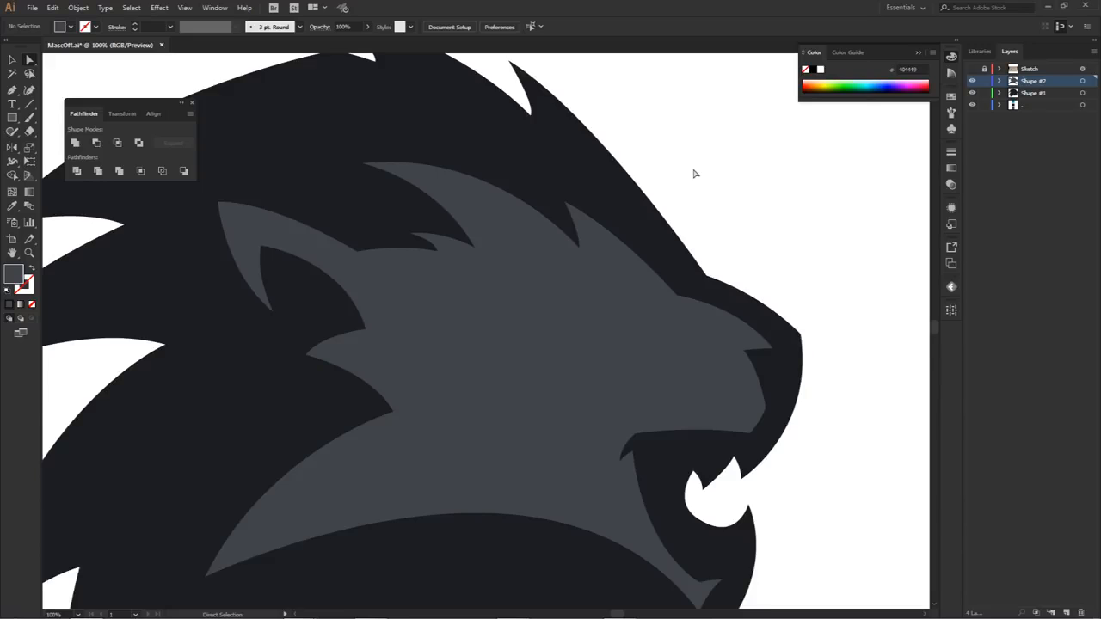
Step: Extend the rear cheek tip of the grey face shape outward and lengthen the curve handles along the cheek and jaw
key(ctrl+minus)
key(ctrl+minus)
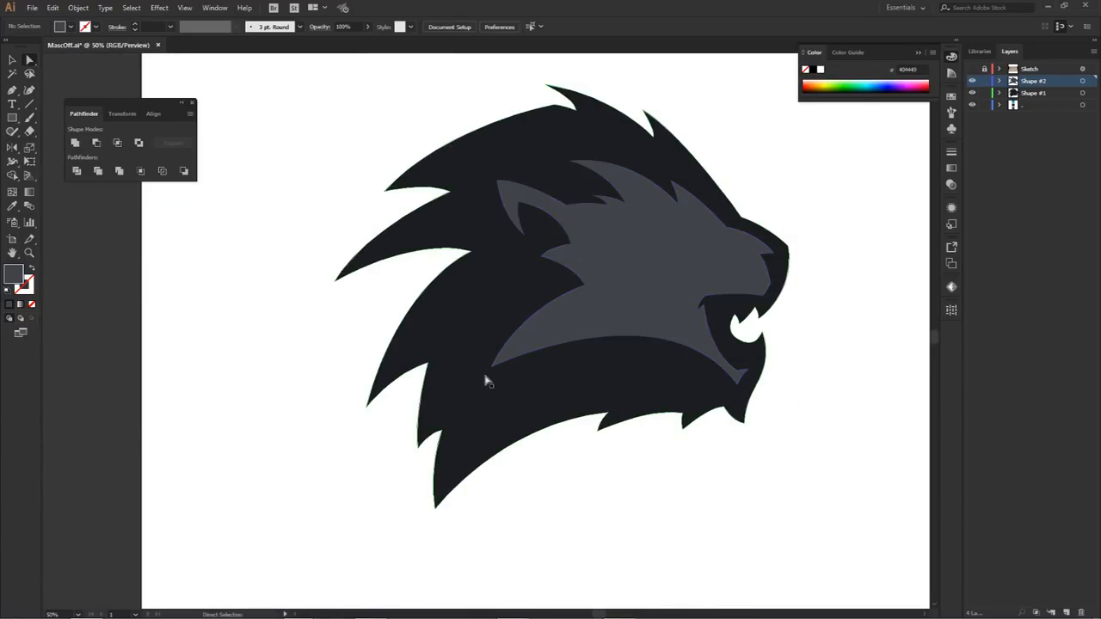
drag(492, 370, 444, 409)
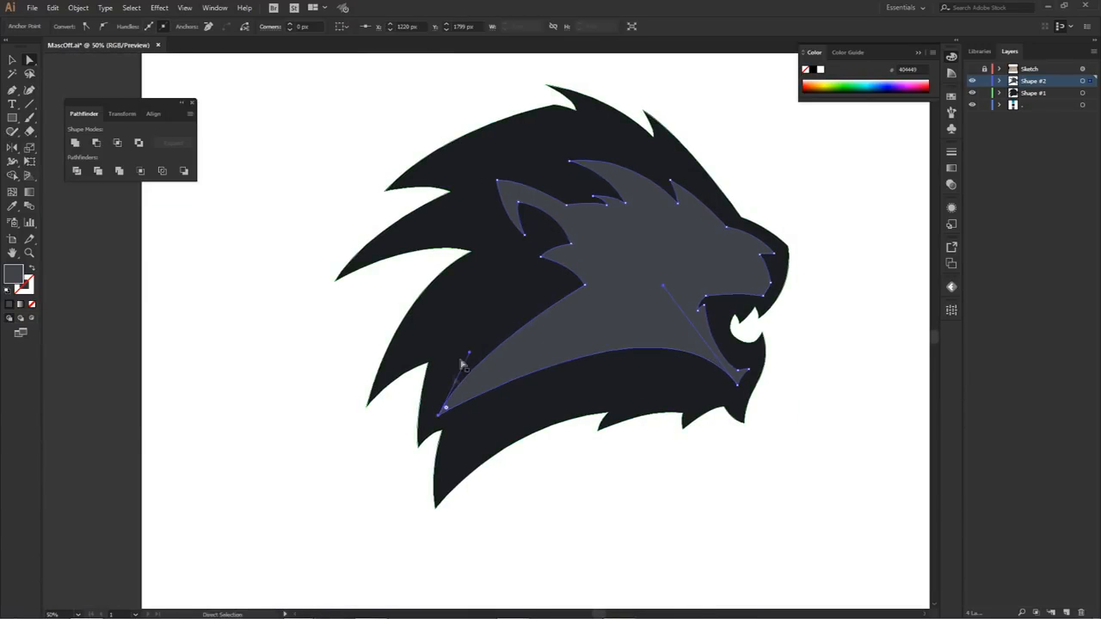
drag(471, 355, 488, 316)
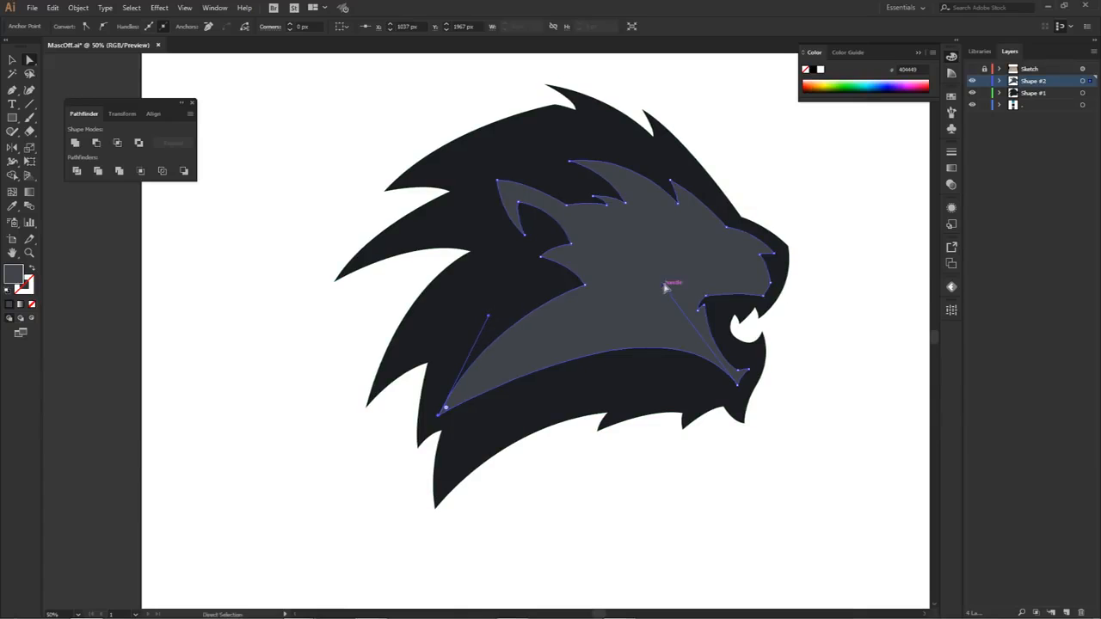
drag(665, 289, 638, 297)
click(558, 453)
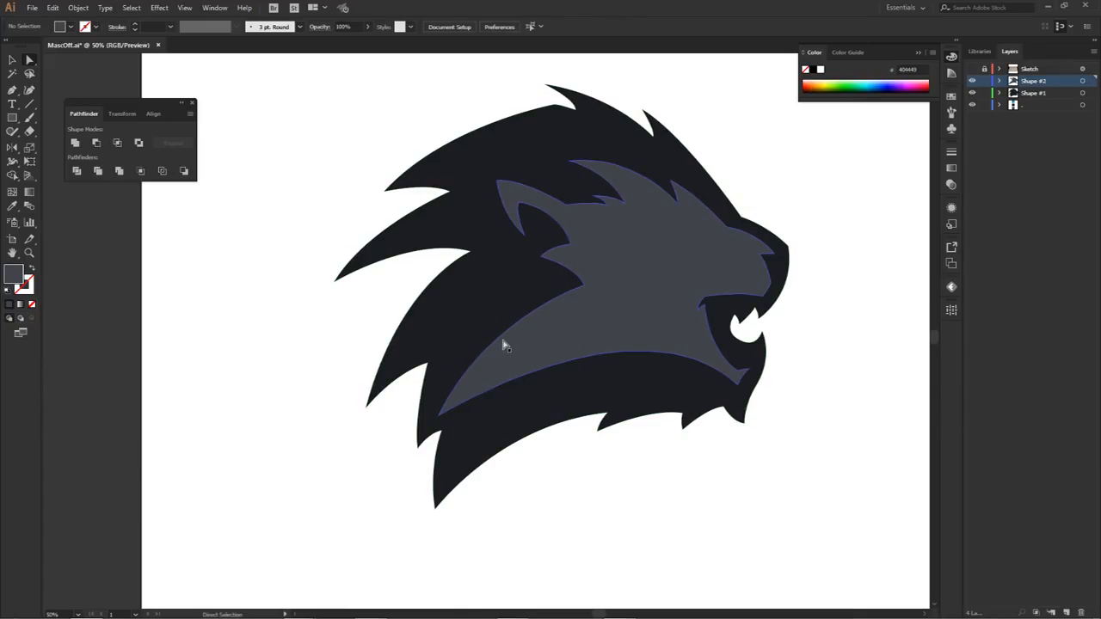
Step: Fine-tune the face shape's rear cheek tip by moving the anchor slightly outward and adjusting its upper curve, and deselect the shape
click(438, 415)
drag(445, 409, 433, 415)
drag(486, 315, 475, 325)
click(632, 492)
Step: Reshape the dark silhouette's mane notch above the small lower rear tuft by moving the anchor and adjusting its curve
key(space)
drag(660, 508, 627, 511)
key(ctrl+plus)
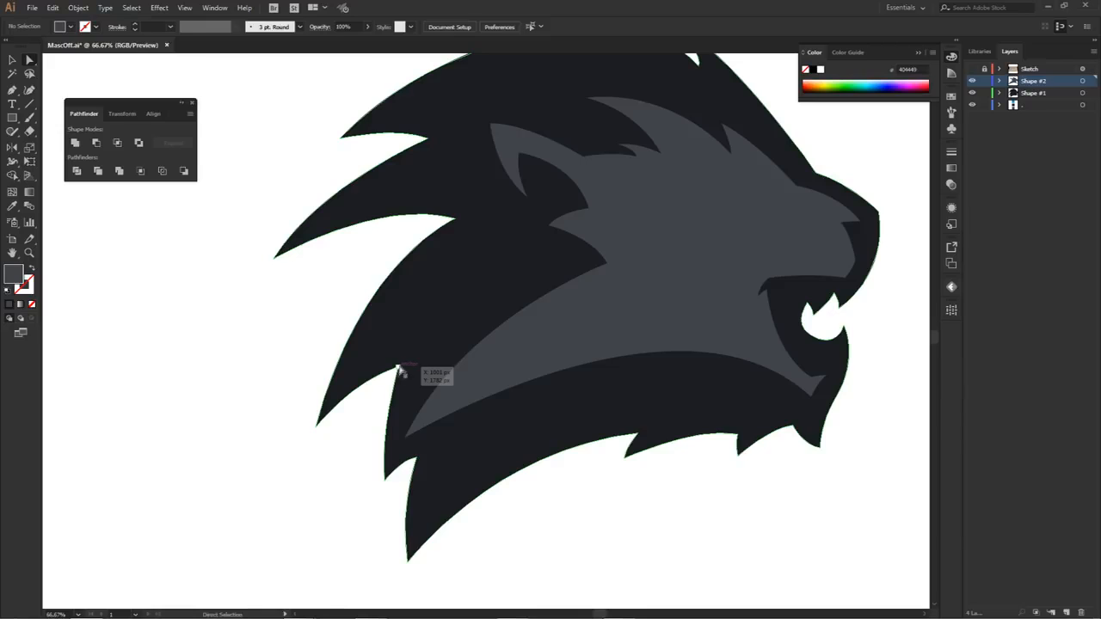
click(408, 361)
drag(380, 439, 376, 423)
click(361, 449)
scroll(447, 429, down, 3)
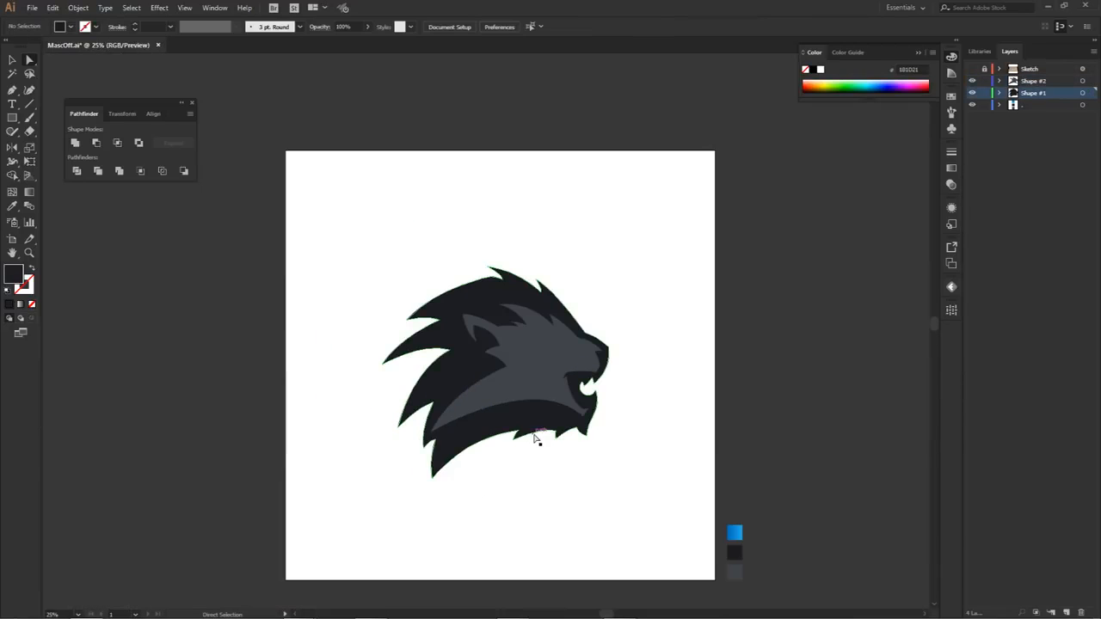
Step: Pull the face shape's rear cheek tip inward, away from the mane edge, adjust its upper curve, and deselect the shape
scroll(422, 450, up, 2)
drag(428, 448, 461, 416)
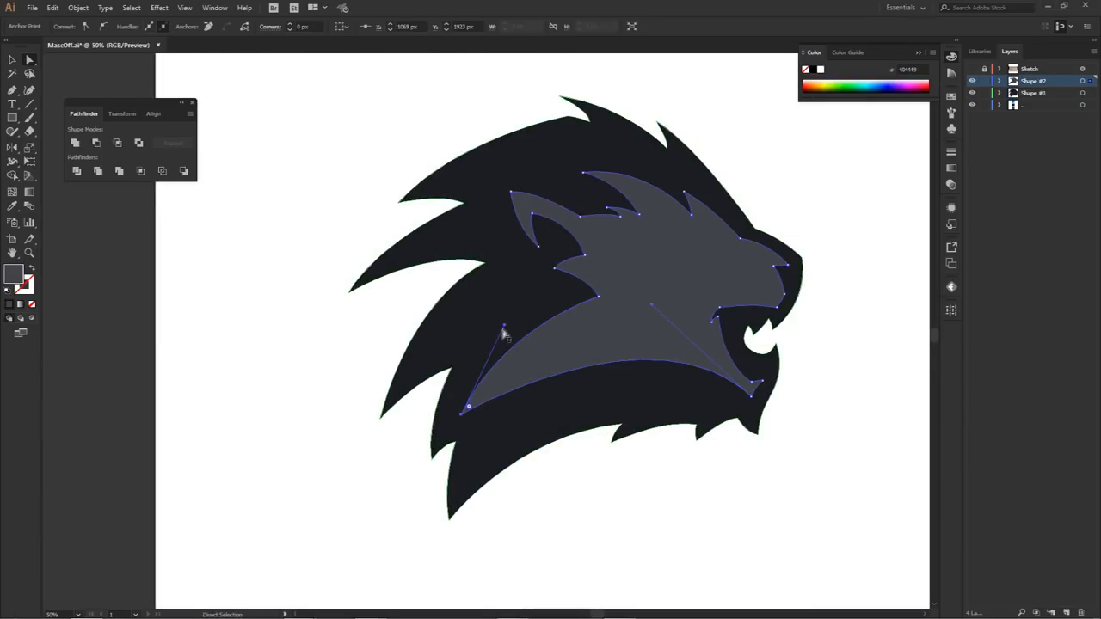
drag(504, 335, 504, 333)
click(759, 192)
scroll(778, 271, down, 1)
drag(781, 393, 724, 419)
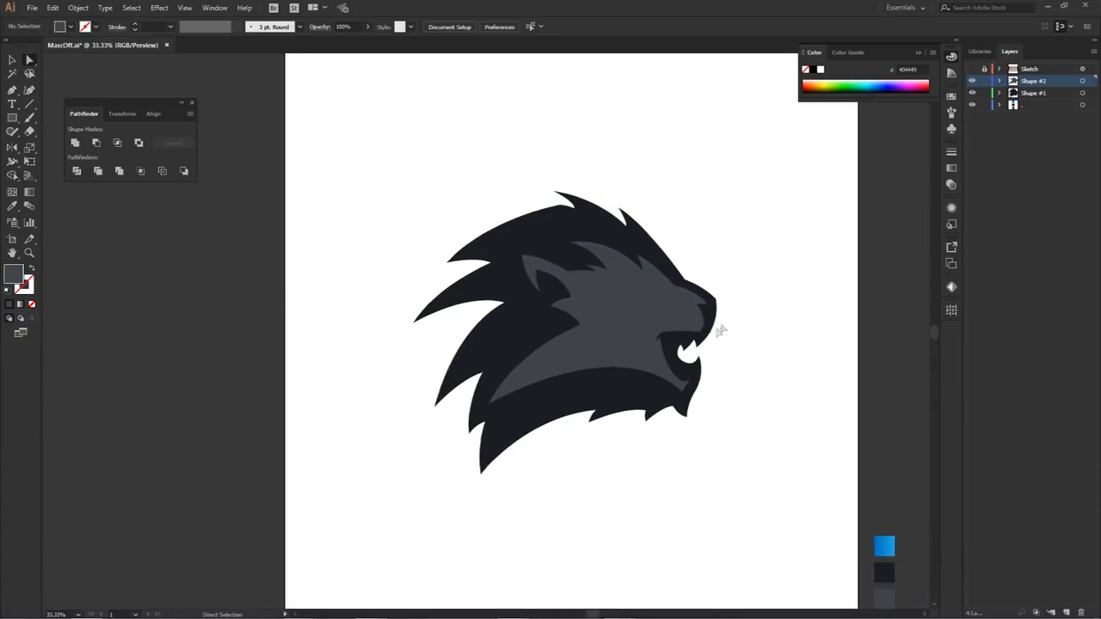
Step: Reshape the front of the muzzle on the face shape by moving its lip anchor outward and adjusting the edge below the nose
scroll(688, 312, up, 3)
drag(685, 308, 696, 327)
click(784, 301)
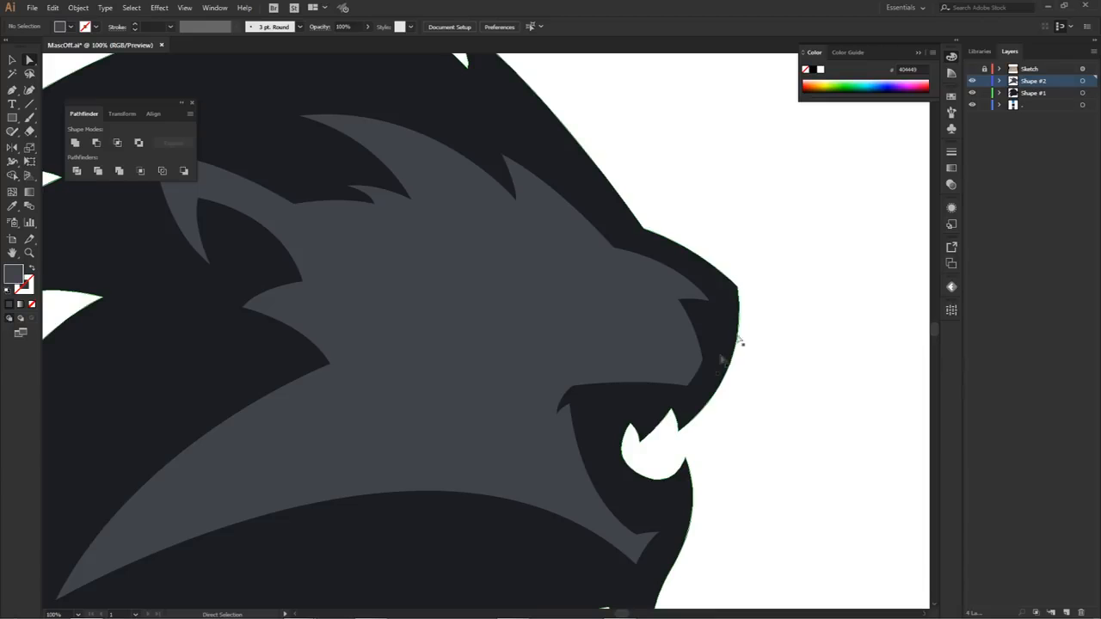
scroll(771, 344, down, 3)
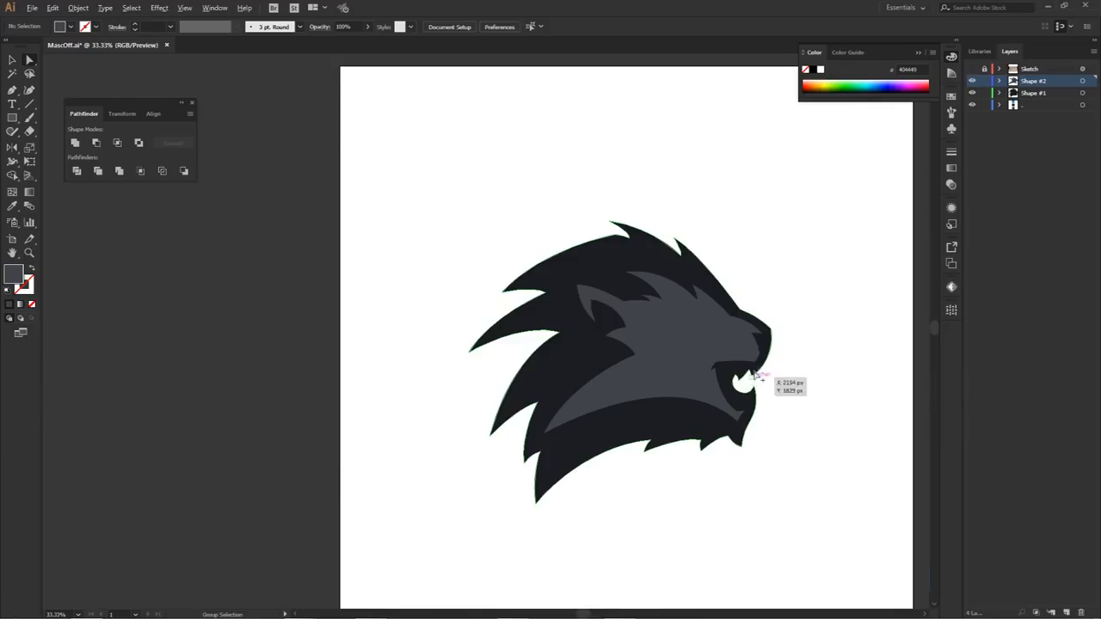
alt+scroll(762, 373, up, 2)
alt+scroll(762, 373, up, 1)
click(766, 329)
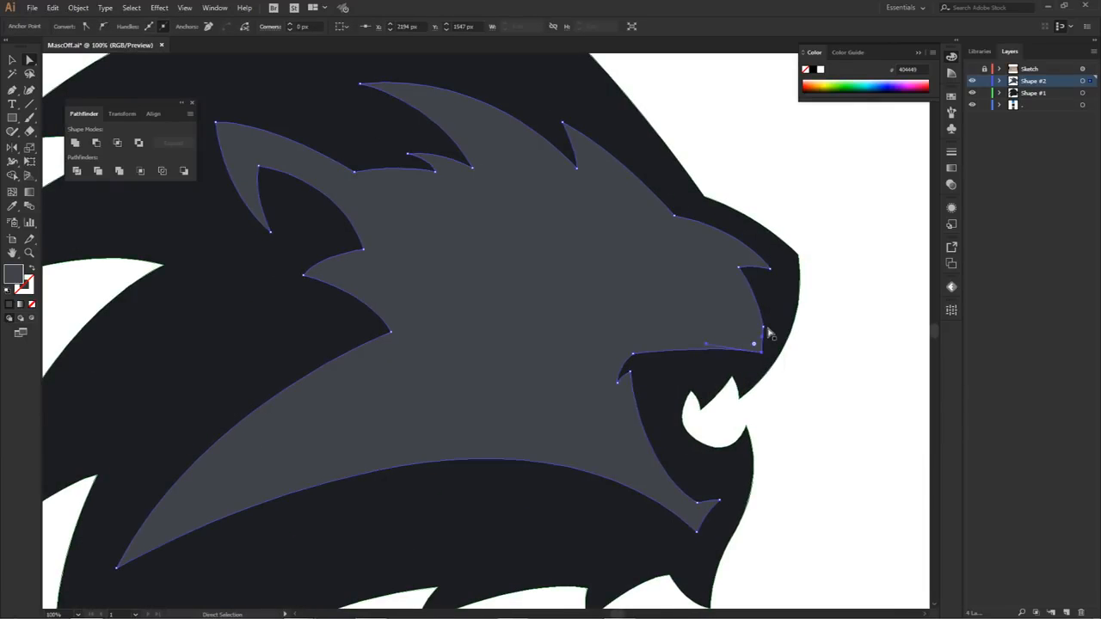
mouse_move(766, 332)
mouse_down()
mouse_move(758, 322)
mouse_move(776, 323)
mouse_up()
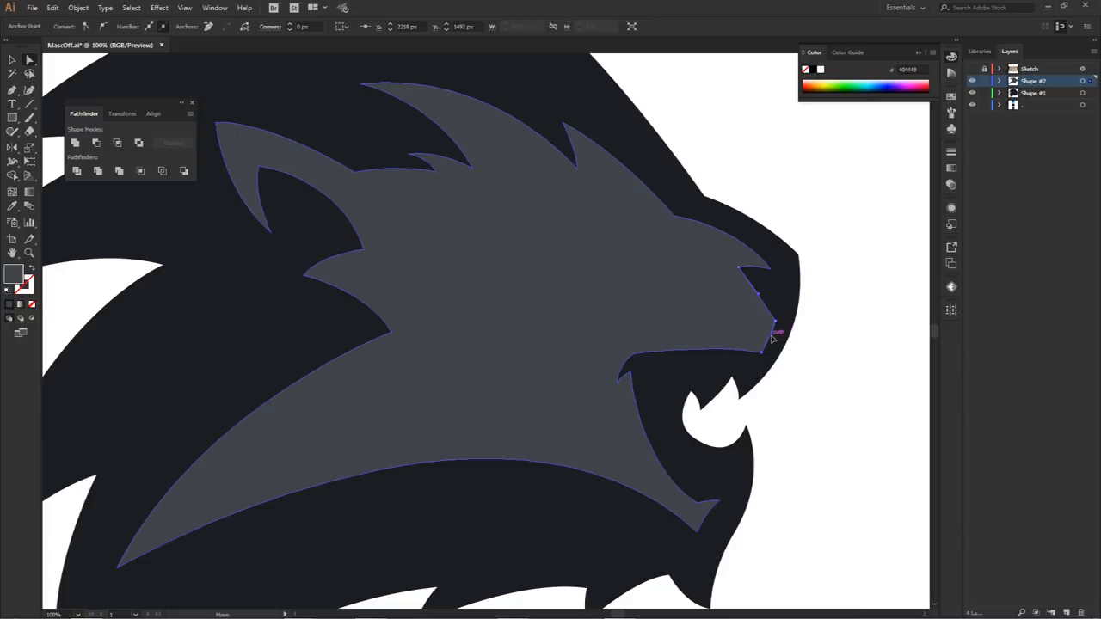
alt+scroll(772, 338, up, 3)
drag(771, 339, 793, 340)
click(844, 333)
alt+scroll(844, 333, down, 3)
alt+scroll(847, 335, down, 1)
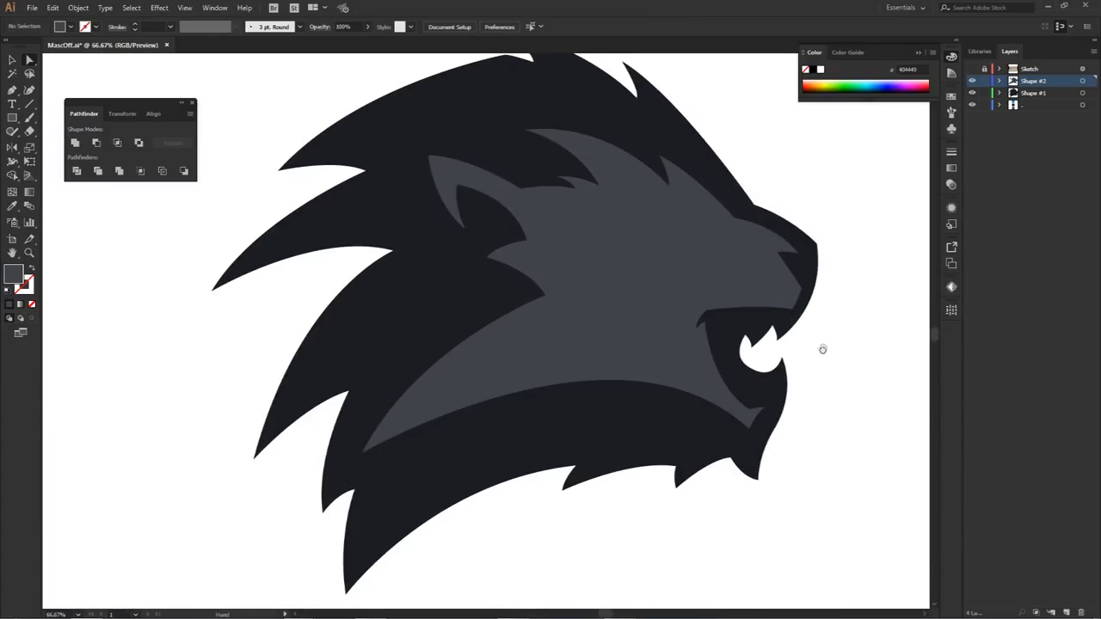
click(398, 318)
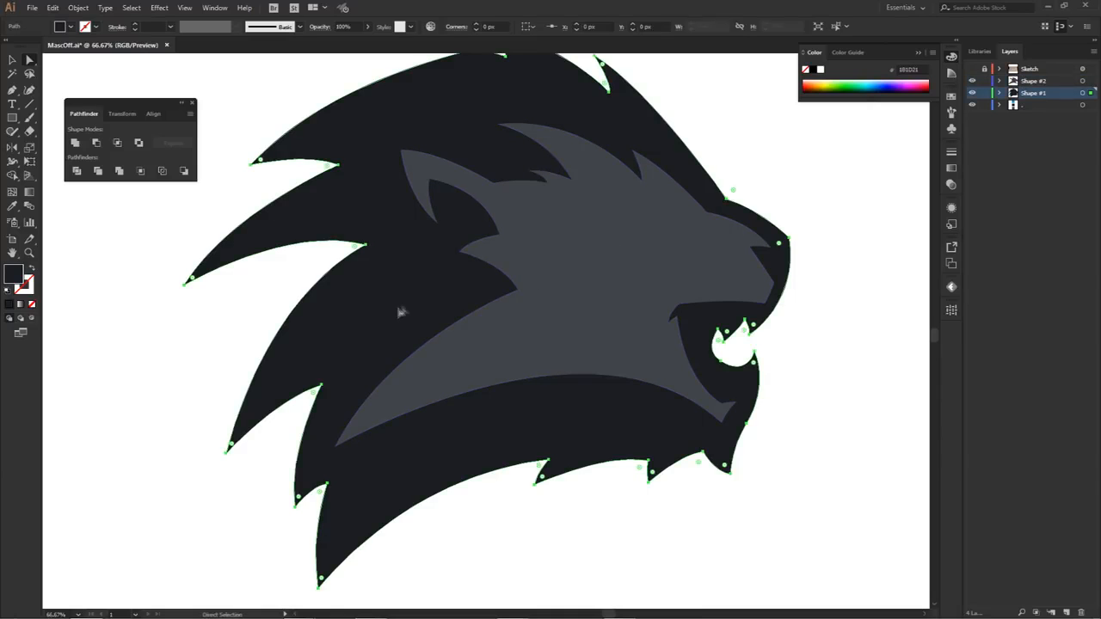
click(659, 239)
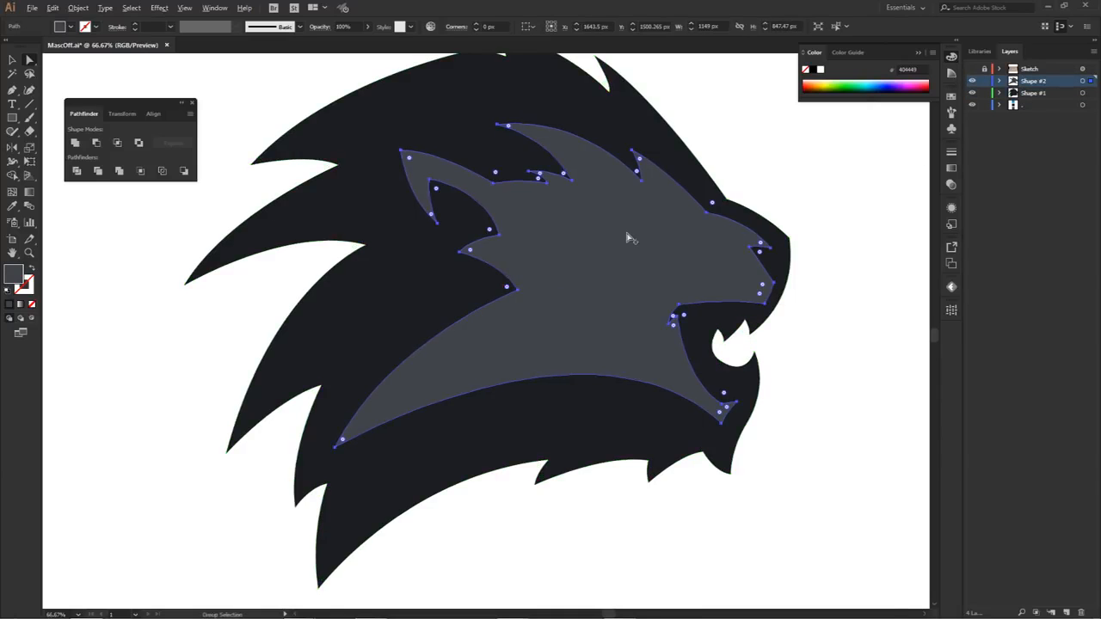
alt+scroll(629, 235, down, 2)
click(748, 177)
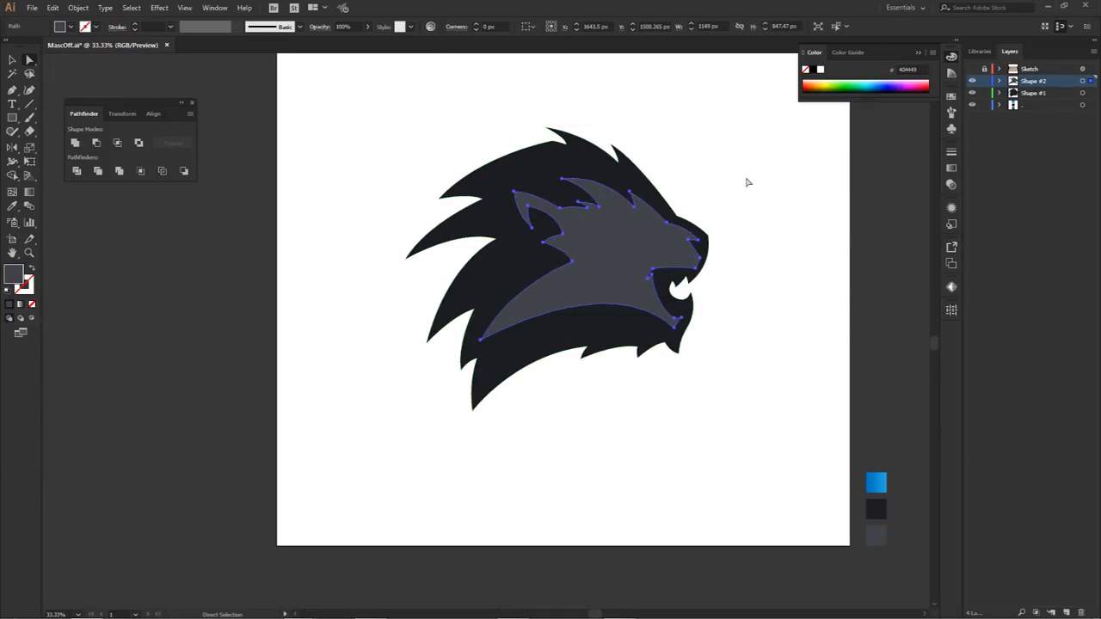
Step: Add a layer named Shape #3 between the bottom layer and Shape #1
click(1033, 104)
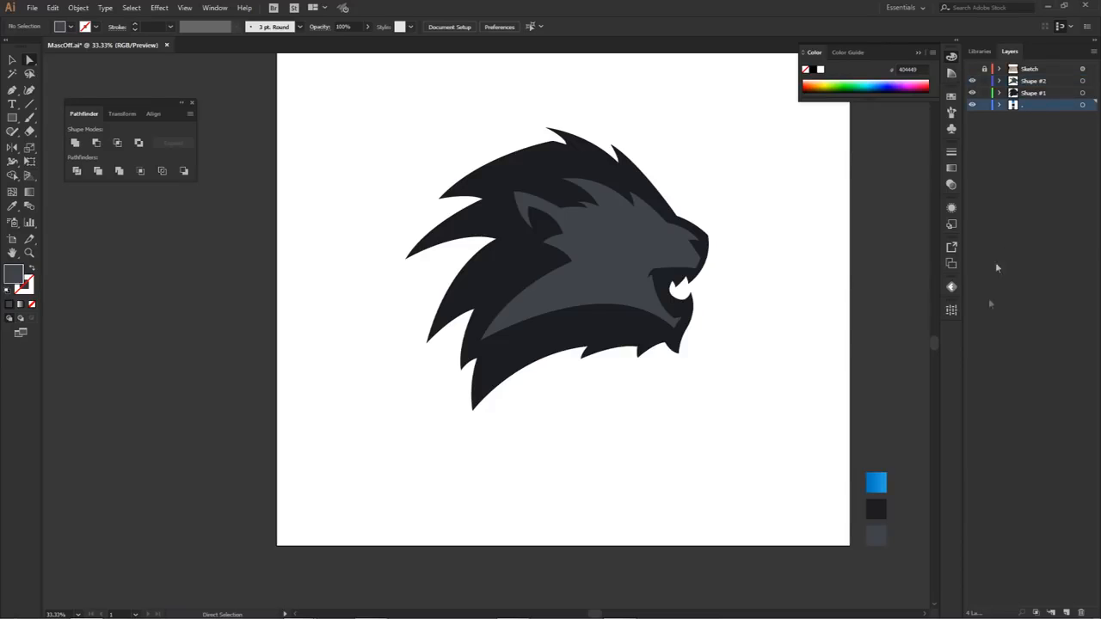
click(1066, 611)
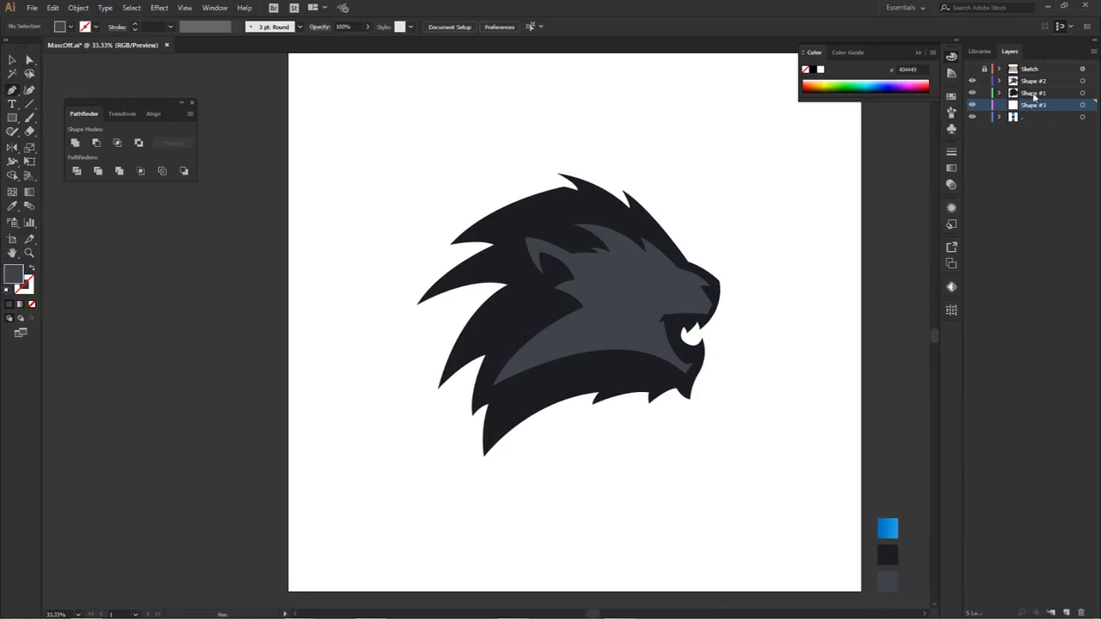
Step: Apply a linear gradient stroke running from magenta to yellow-green to the dark outer silhouette on Shape #1
click(1034, 94)
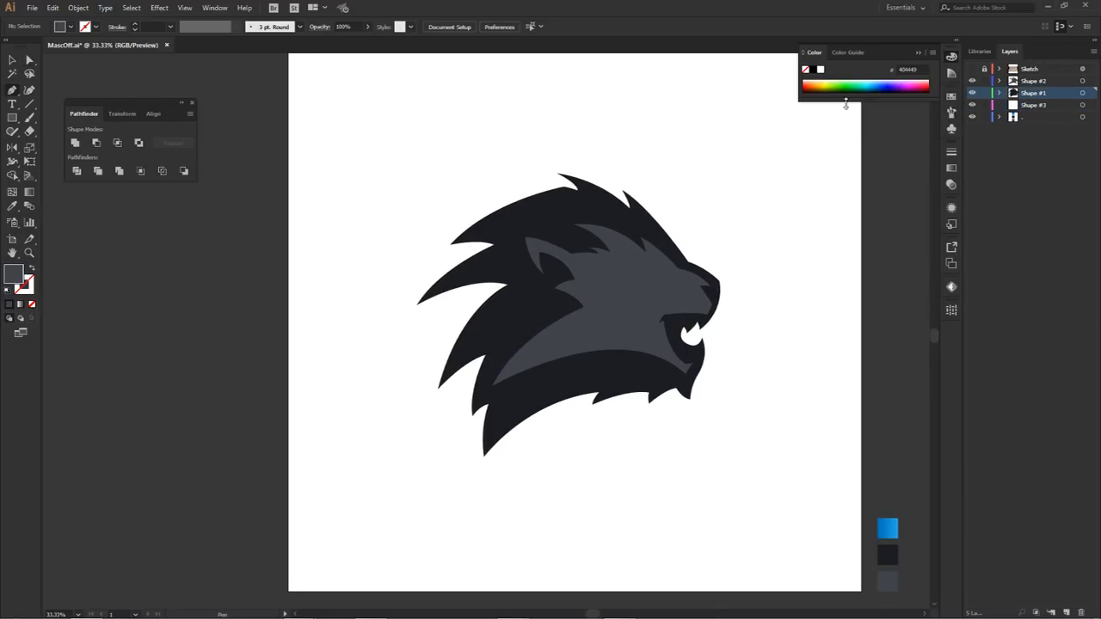
key(a)
click(548, 220)
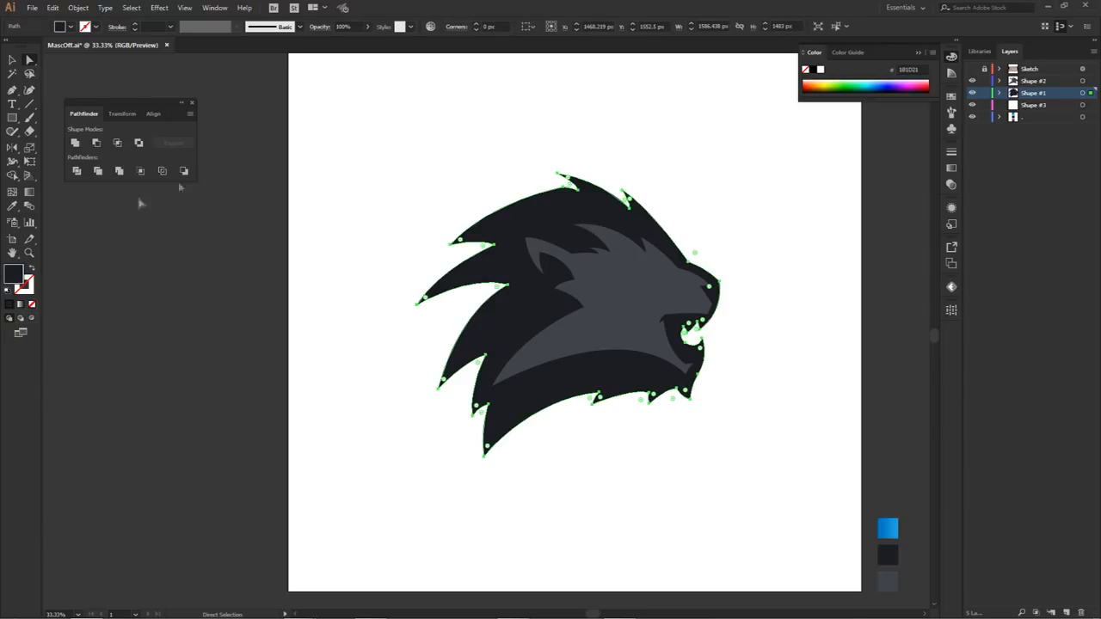
click(19, 304)
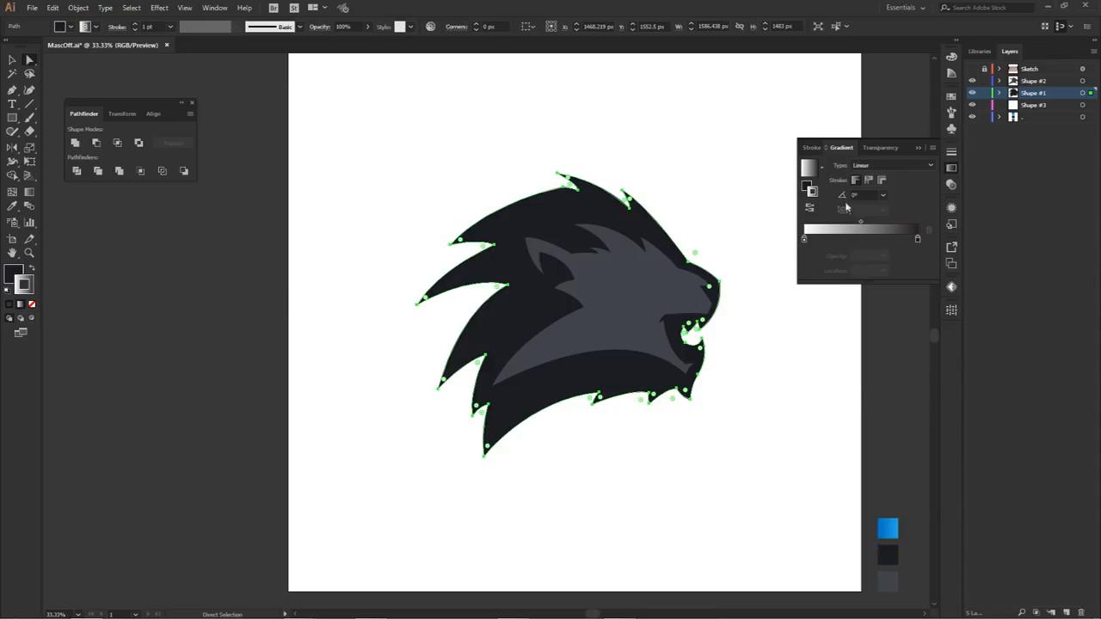
double_click(805, 242)
click(877, 286)
double_click(917, 240)
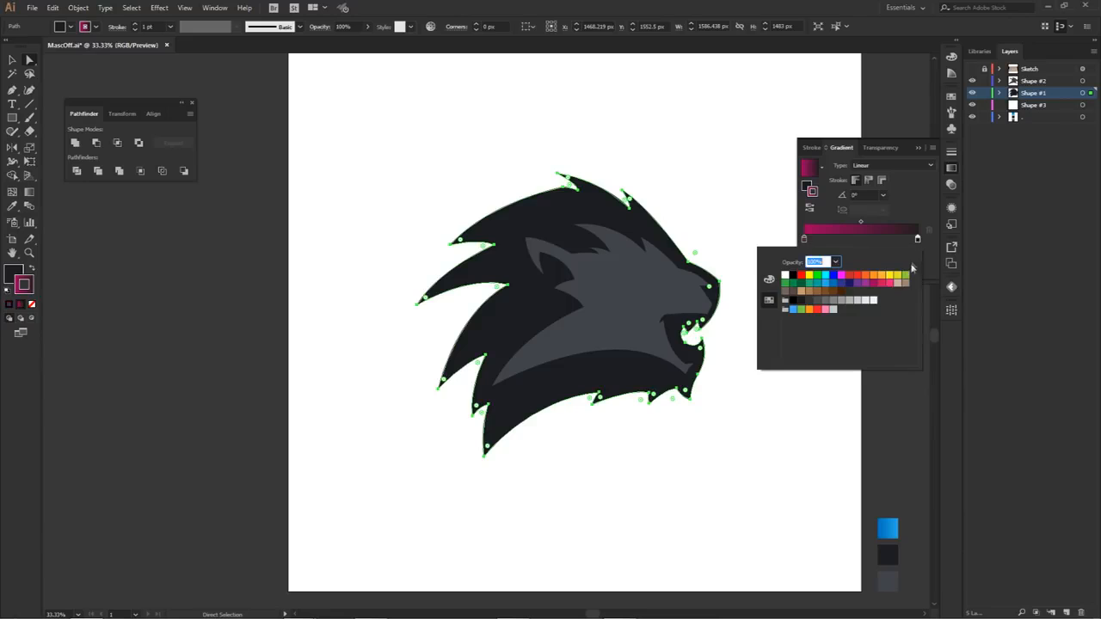
click(907, 275)
Step: Align the silhouette's gradient stroke to the outside with a 44 pt weight, and lock the Shape #1 and Shape #2 layers
click(818, 150)
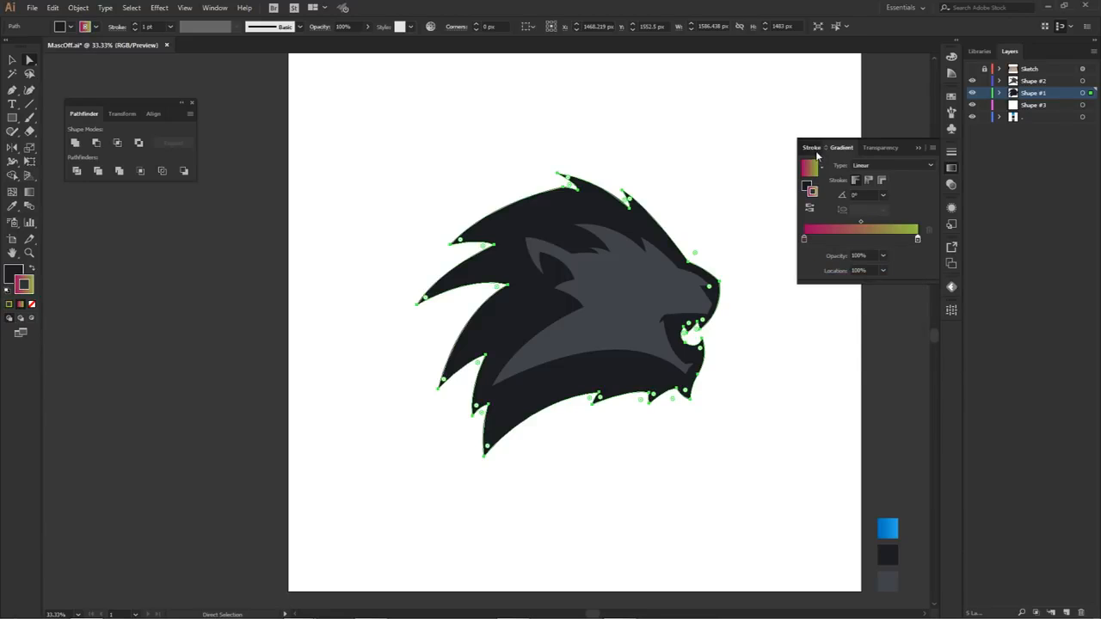
click(817, 150)
click(850, 163)
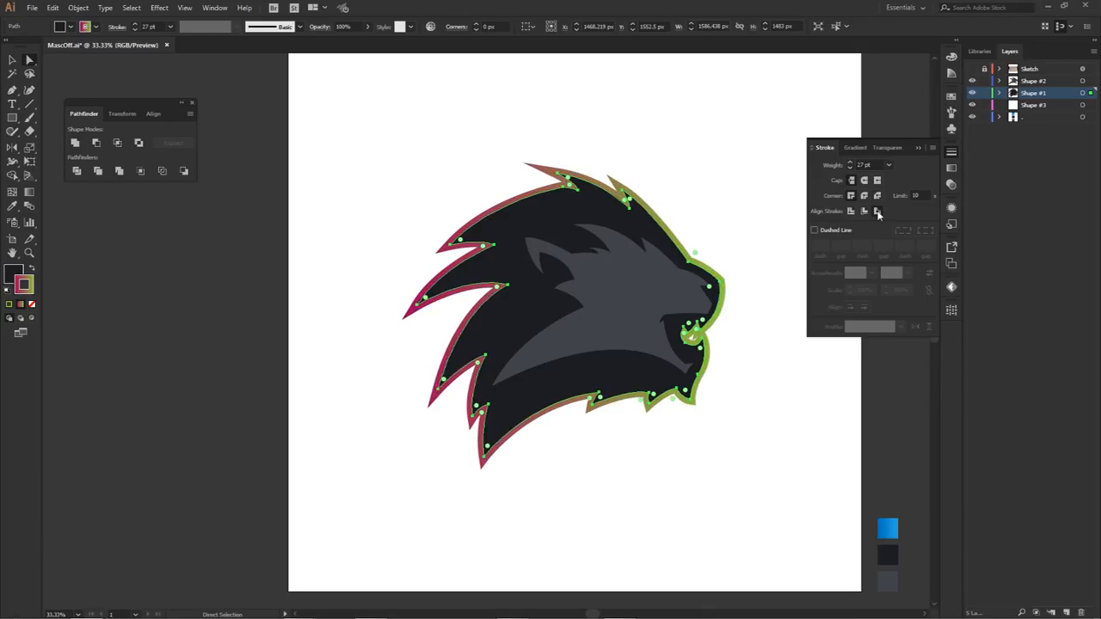
click(851, 164)
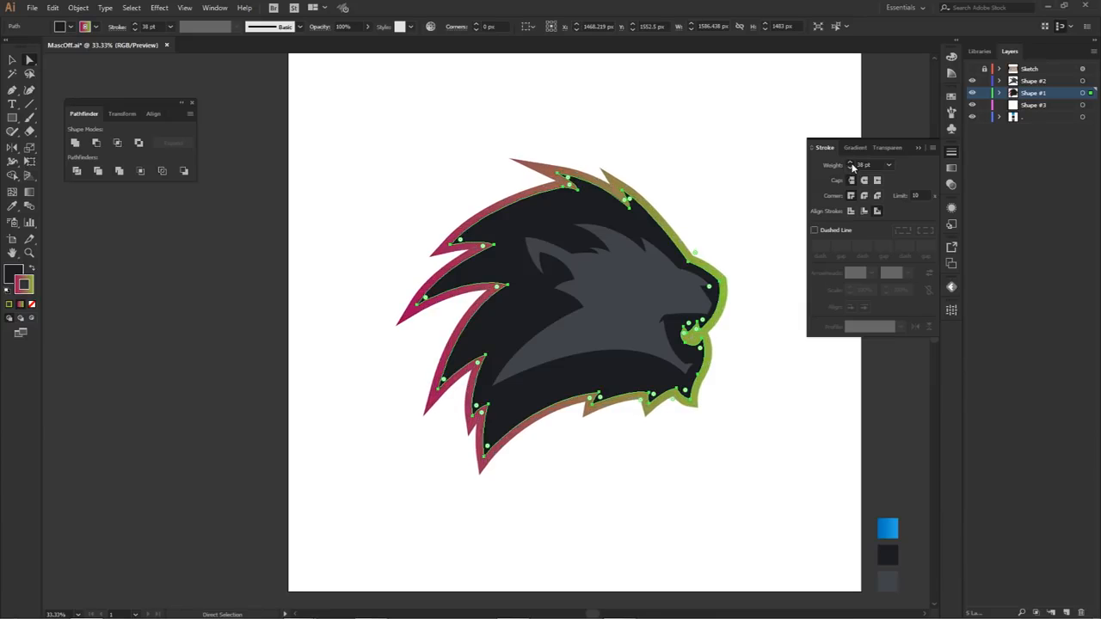
click(771, 168)
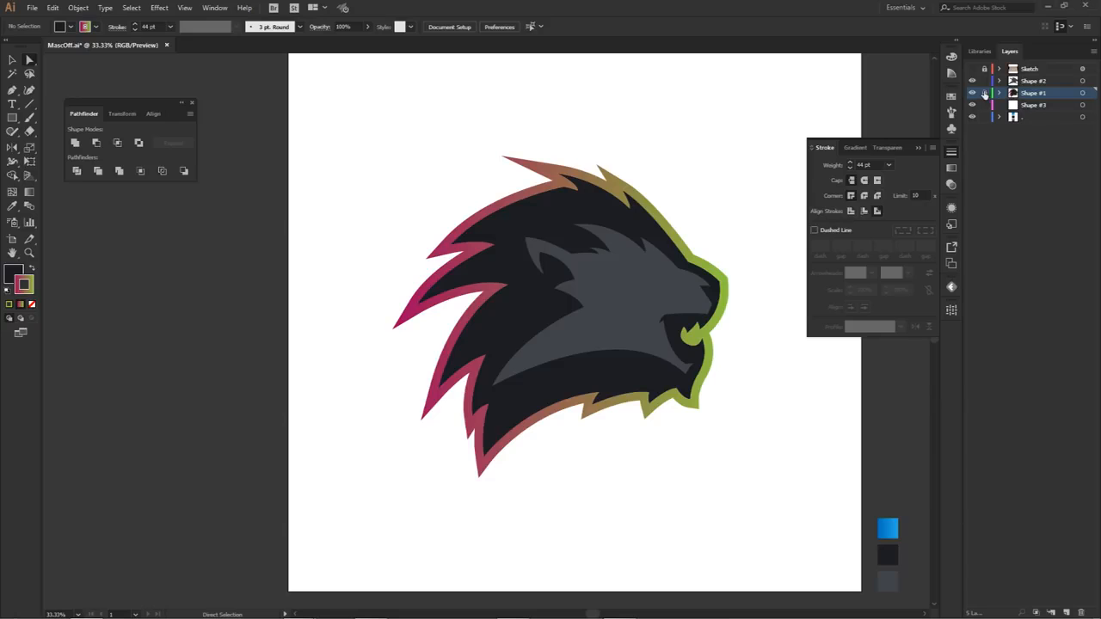
Step: On the Shape #3 layer, trace the stroke's outer edge with an unfilled Pen path from the top crest notch to the first rear tuft tip
click(1038, 106)
key(p)
key(ctrl+1)
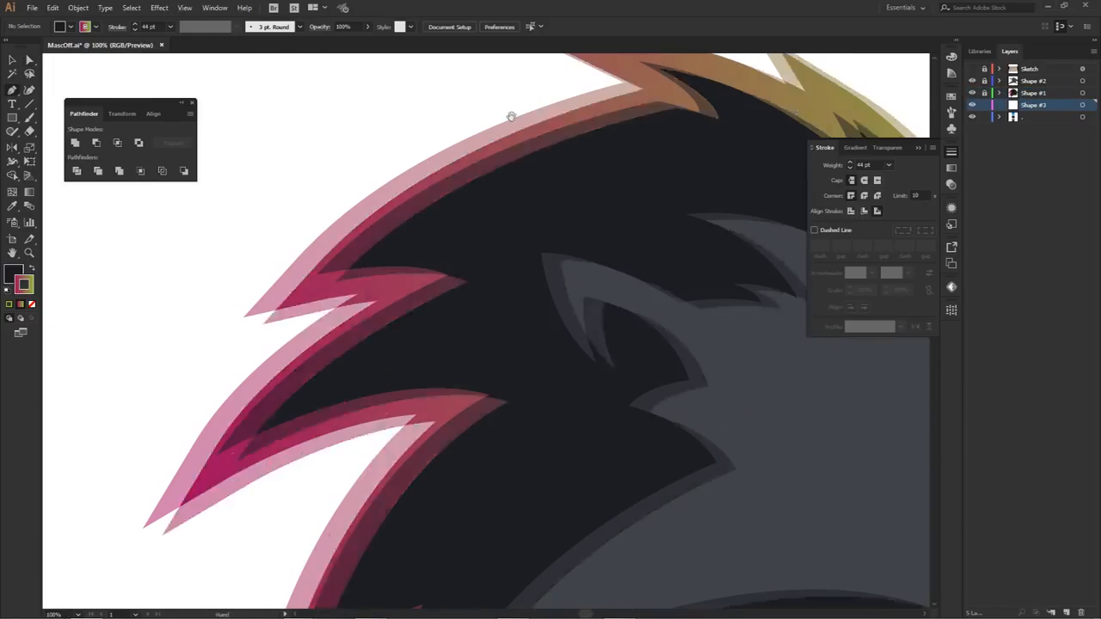
click(623, 85)
drag(282, 275, 384, 253)
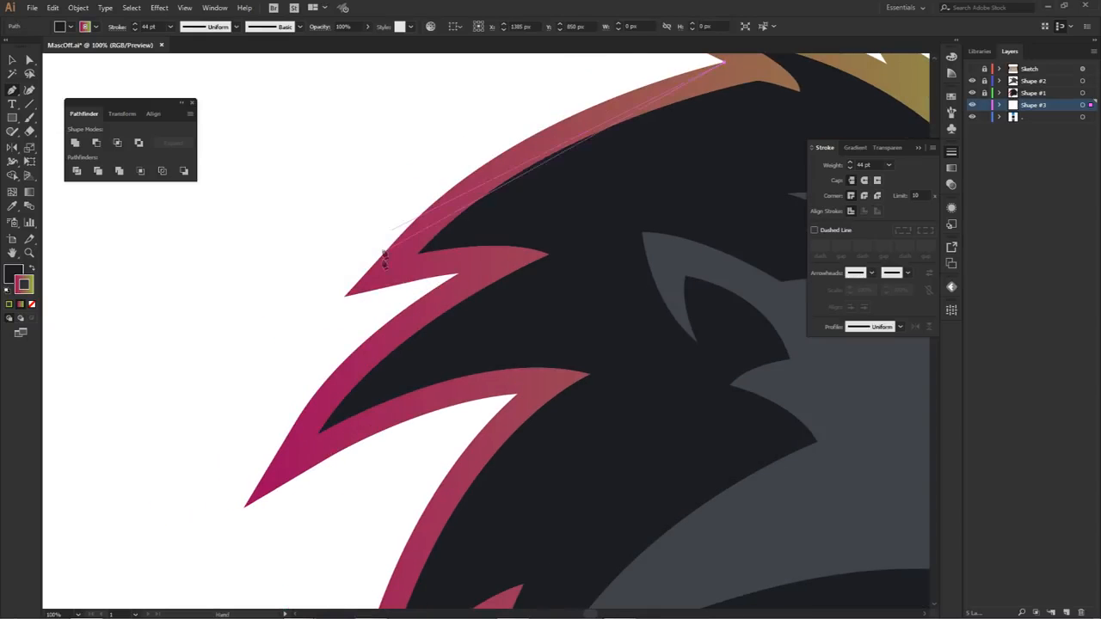
drag(345, 297, 335, 319)
click(32, 305)
drag(361, 268, 476, 111)
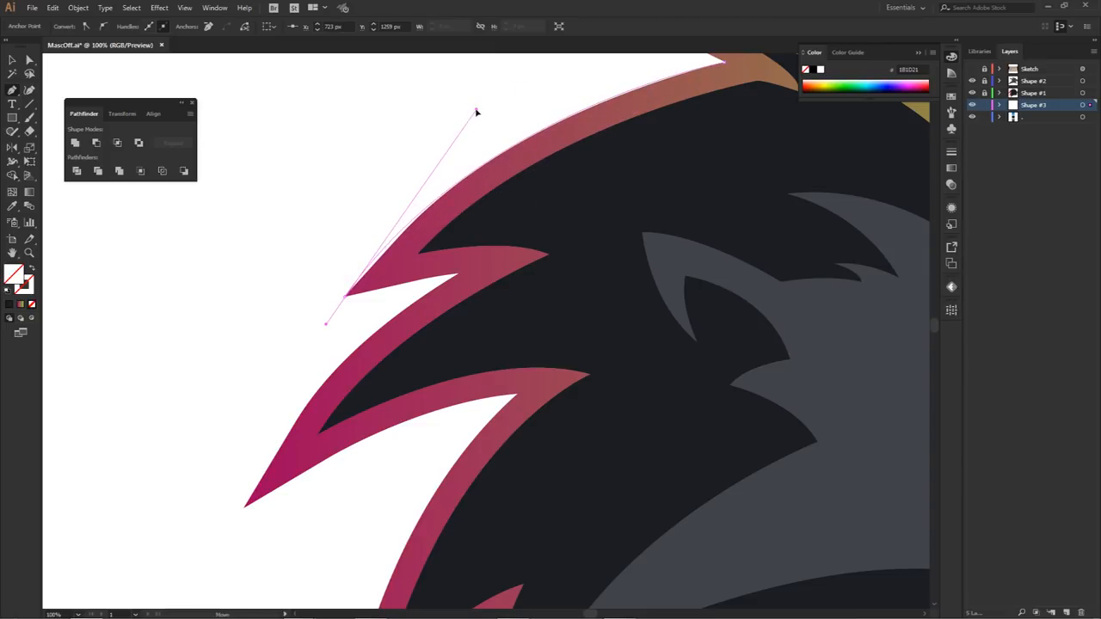
click(346, 297)
Step: Continue the path past the first notch and curve it down to the second rear tuft tip, making the anchors corners
drag(348, 299, 437, 180)
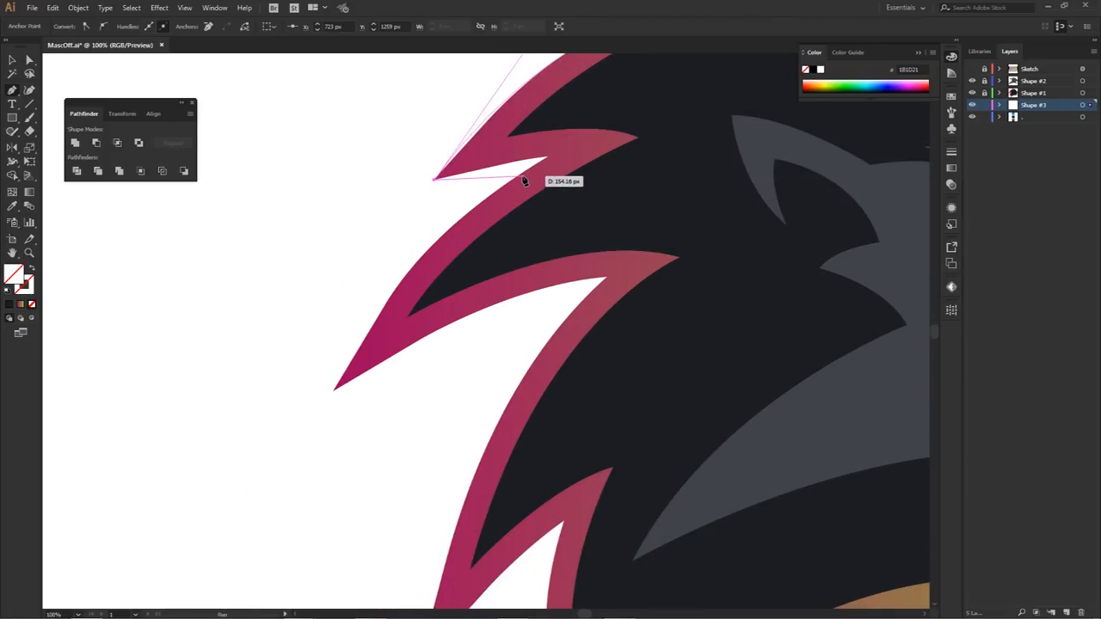
drag(520, 176, 540, 185)
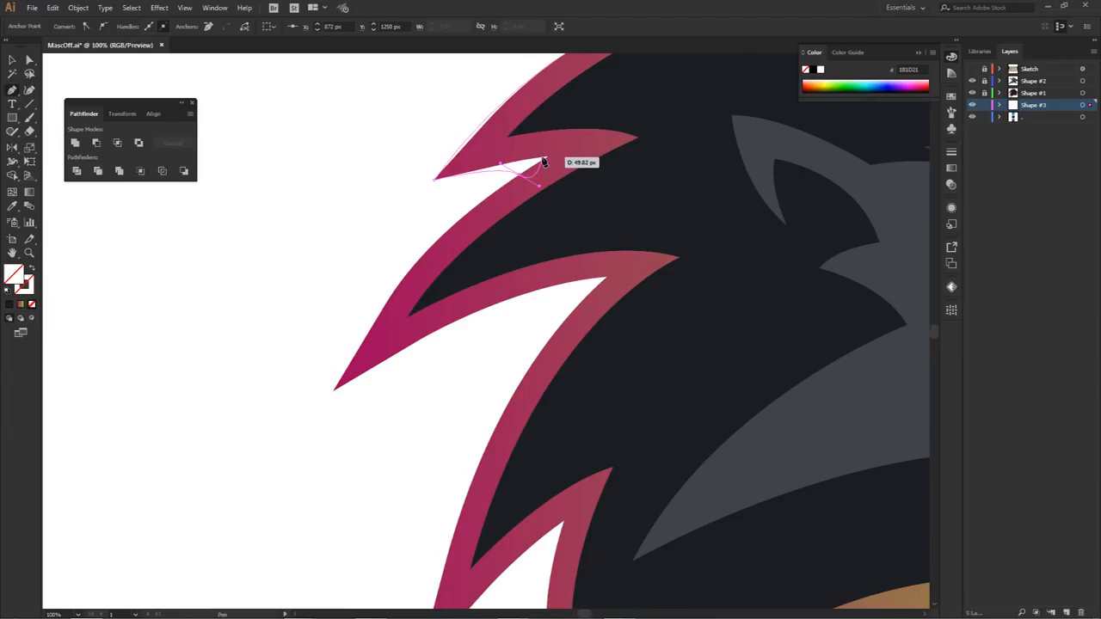
click(519, 174)
drag(333, 391, 323, 414)
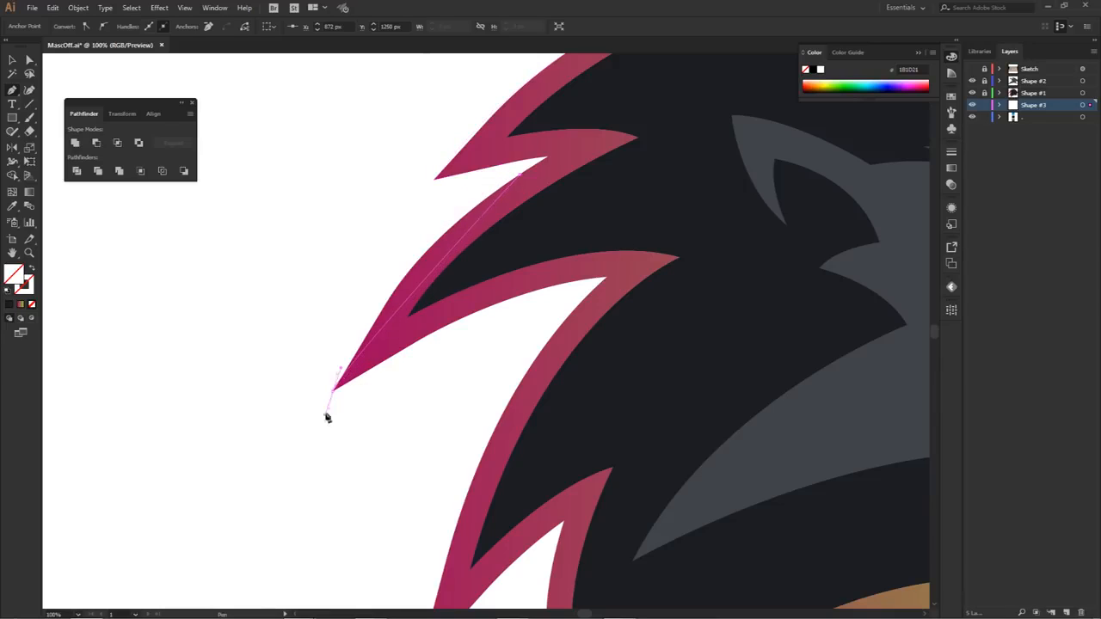
drag(343, 369, 419, 215)
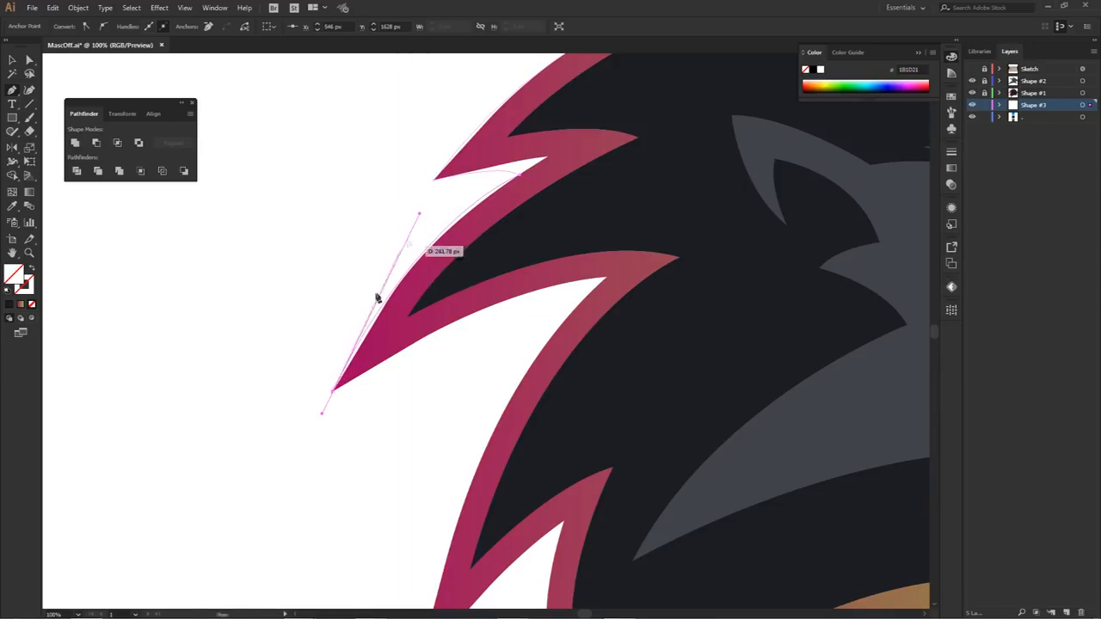
click(333, 391)
Step: Trace the curve into the deep notch after the second tuft and down to the third rear tuft tip, ending in a corner
drag(606, 277, 711, 278)
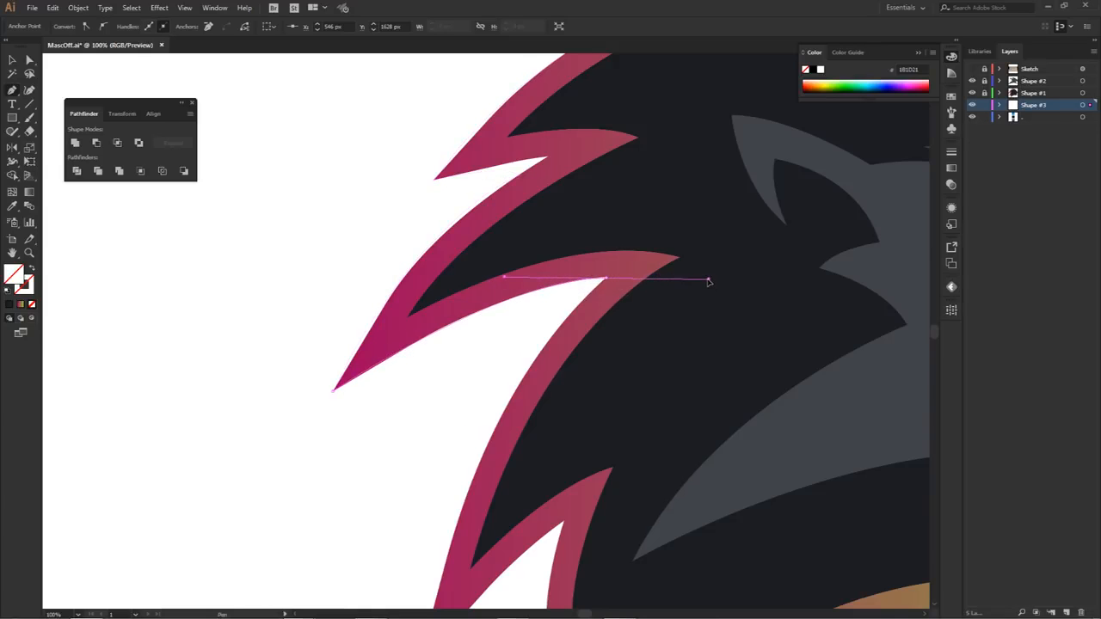
scroll(612, 306, down, 4)
drag(484, 395, 485, 422)
drag(484, 370, 521, 197)
click(484, 395)
Step: Extend the path through the next notch to the tip of the small lower rear tuft and make that anchor a corner
drag(579, 310, 582, 307)
drag(577, 436, 597, 506)
click(579, 433)
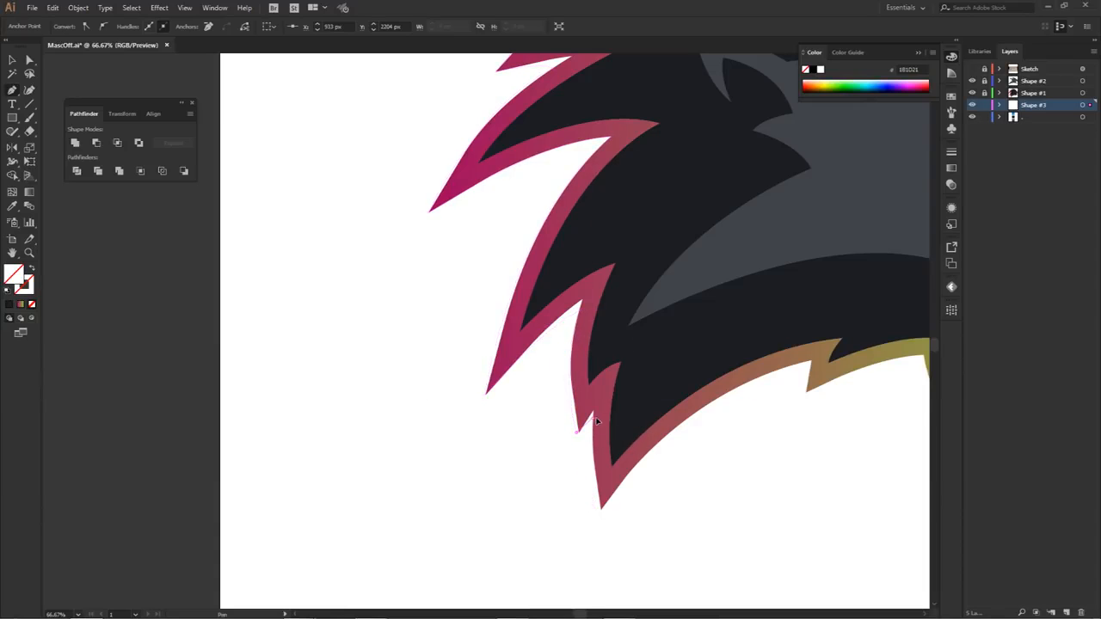
Step: Trace around the lowest rear tuft tip and along the neck's underside to the first jaw notch, making both anchors corners
drag(602, 510, 614, 555)
click(601, 510)
drag(724, 447, 489, 357)
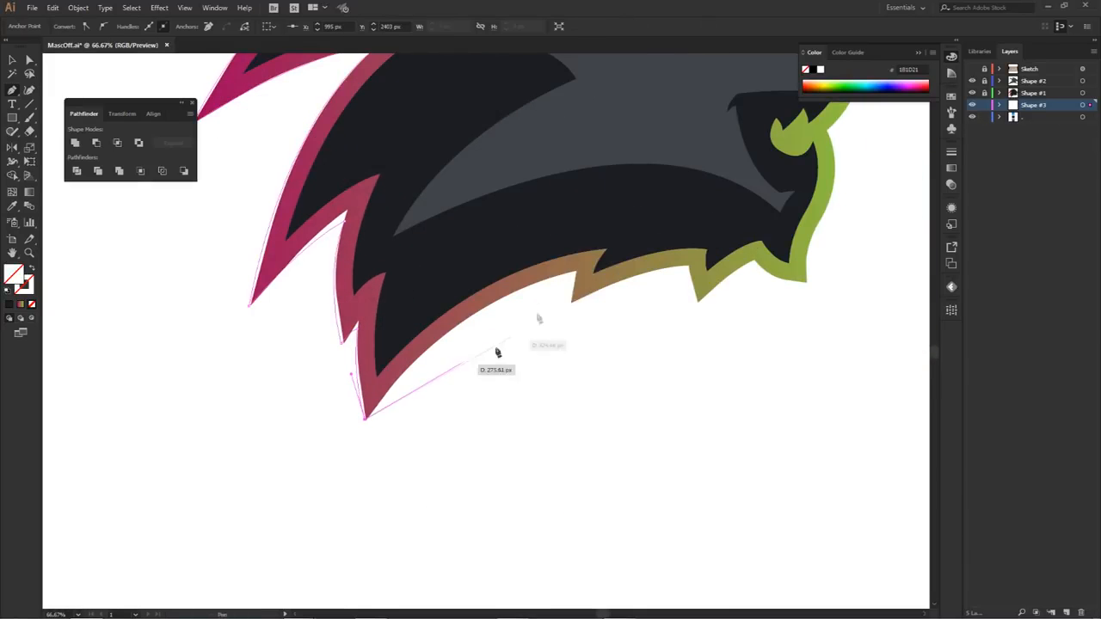
drag(575, 272, 693, 258)
click(574, 272)
Step: Continue the outline around the two tufts under the jaw to the chin corner, ending in a corner anchor
drag(572, 302, 575, 319)
click(572, 303)
drag(690, 266, 735, 271)
click(755, 259)
drag(807, 282, 841, 282)
click(807, 282)
Step: Trace the stroke's outer edge up the front of the chin, past the mouth and around the muzzle to the nose tip
drag(832, 212, 635, 386)
click(593, 153)
drag(646, 234, 639, 203)
ctrl+drag(653, 265, 662, 303)
drag(648, 236, 755, 330)
click(753, 327)
Step: Extend the path over the nose bridge and forehead, around the small crest tuft and into its notch
drag(684, 282, 791, 344)
click(685, 282)
drag(604, 170, 563, 158)
ctrl+drag(645, 183, 724, 221)
click(604, 172)
click(614, 200)
Step: Curve the path to the long top crest tip as a corner and close it at the starting notch
drag(414, 155, 359, 162)
ctrl+drag(470, 149, 558, 160)
click(414, 155)
drag(516, 204, 547, 226)
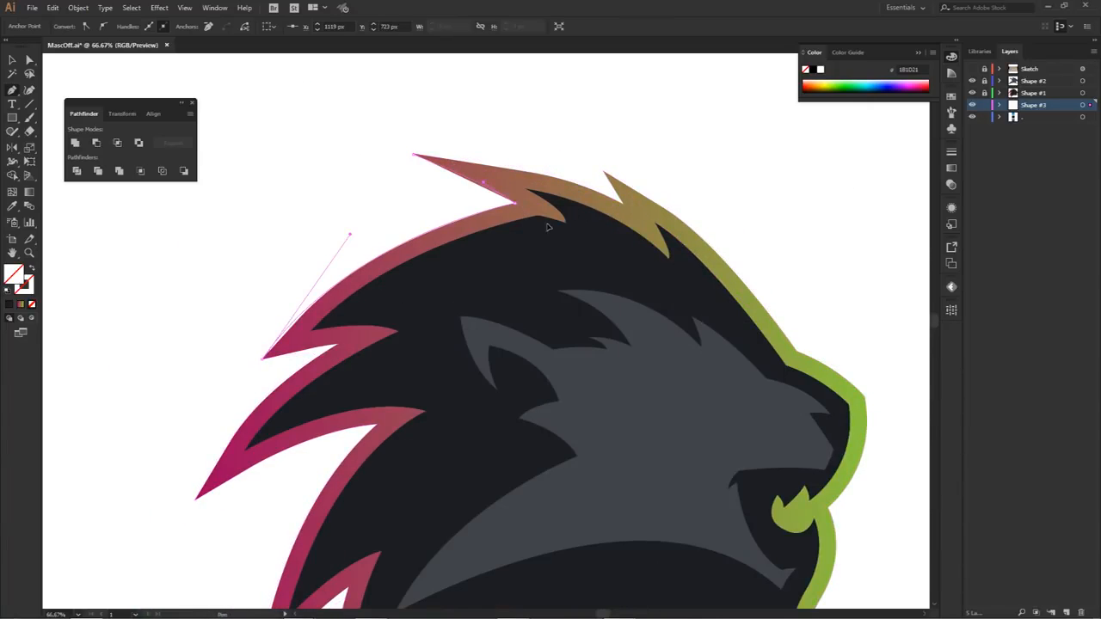
Step: Adjust the curve handle beside the small crest tuft and fill the traced outline with the blue gradient swatch
key(a)
click(646, 155)
scroll(646, 155, down, 2)
drag(698, 198, 685, 219)
click(677, 232)
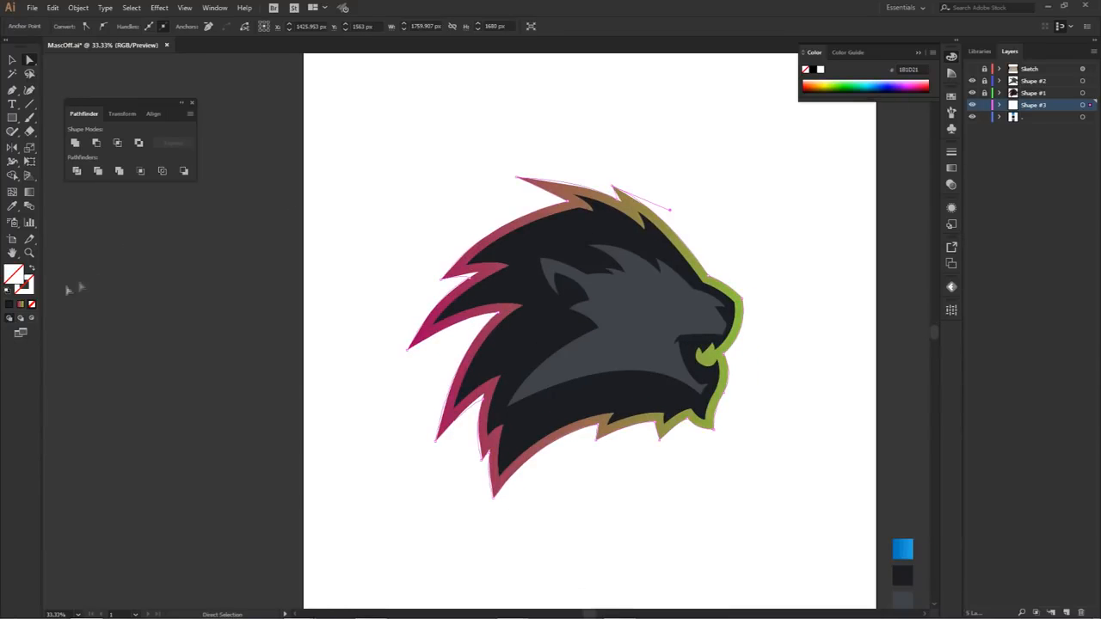
click(902, 549)
click(823, 331)
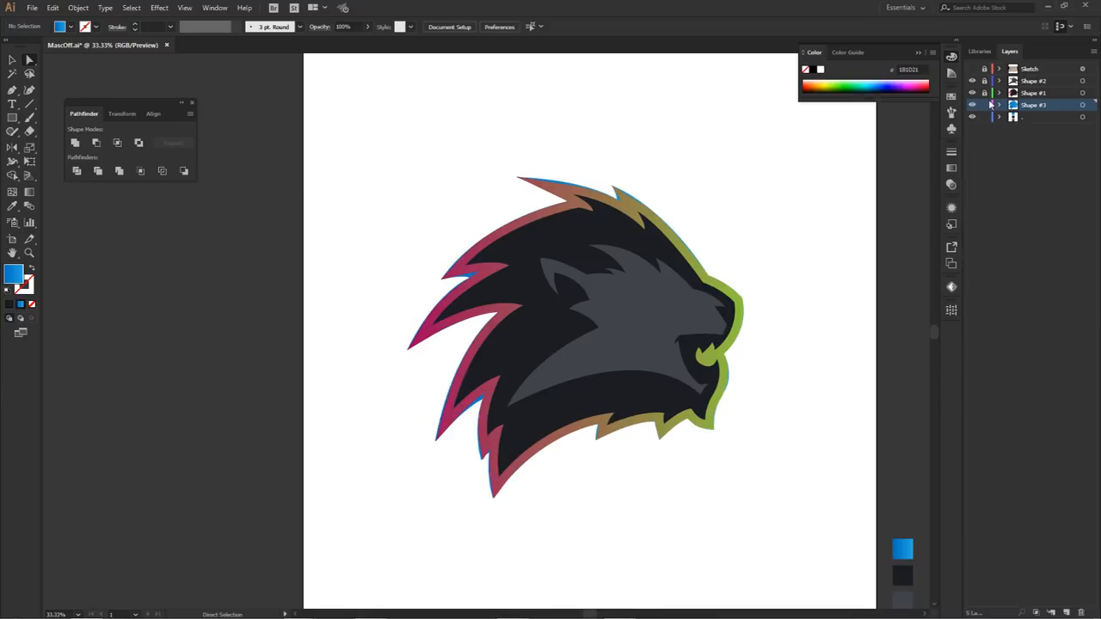
Step: Remove the gradient stroke from the Shape #1 artwork
click(1082, 93)
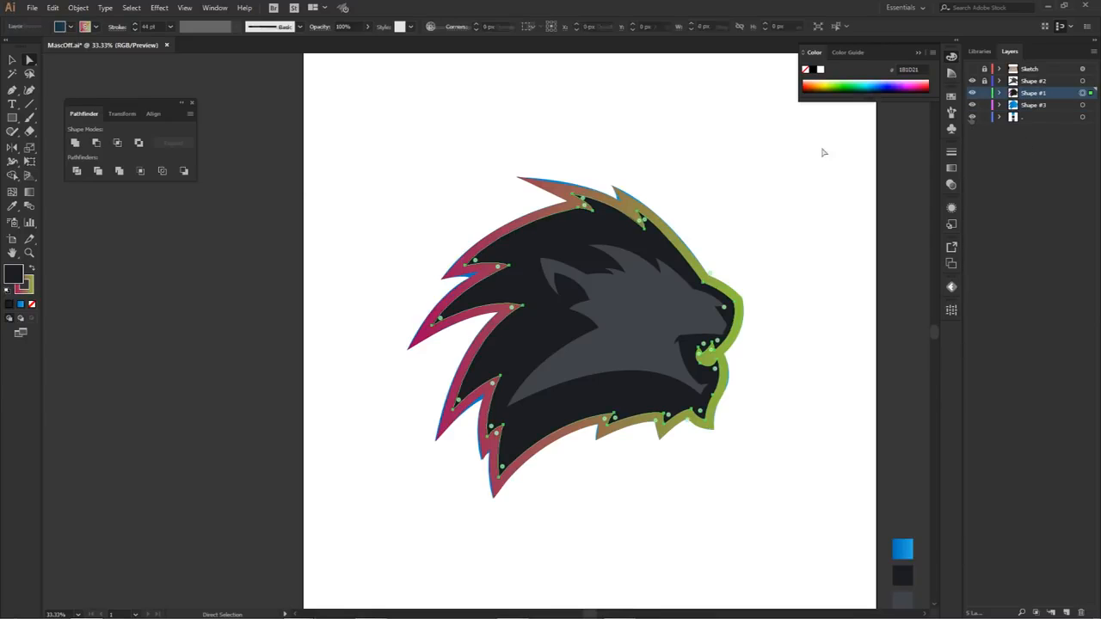
click(28, 291)
click(33, 304)
click(372, 198)
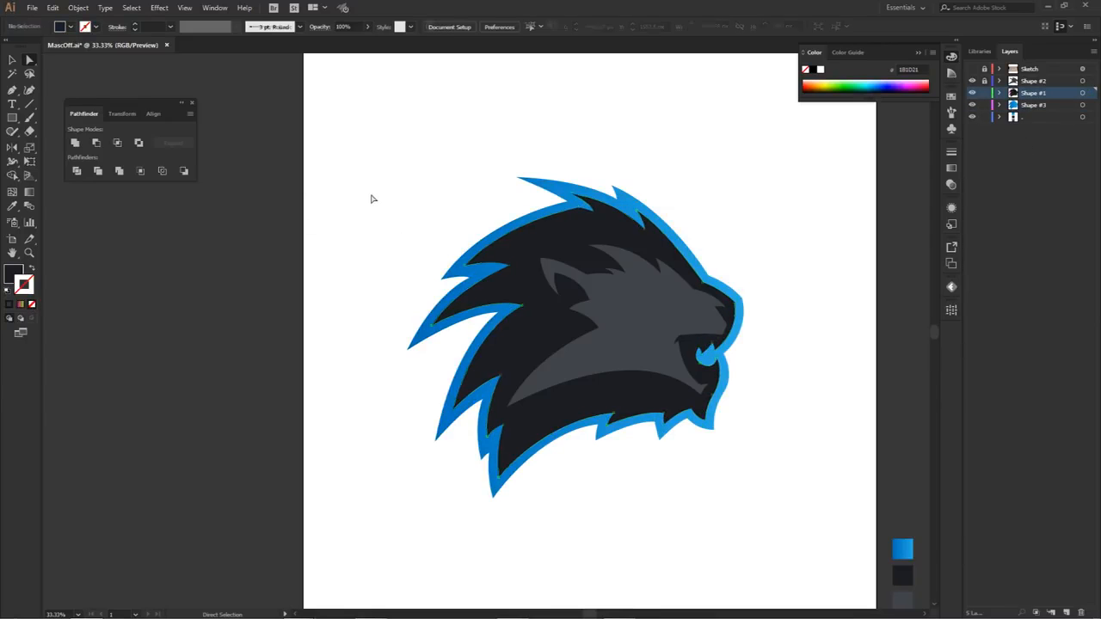
drag(772, 282, 760, 270)
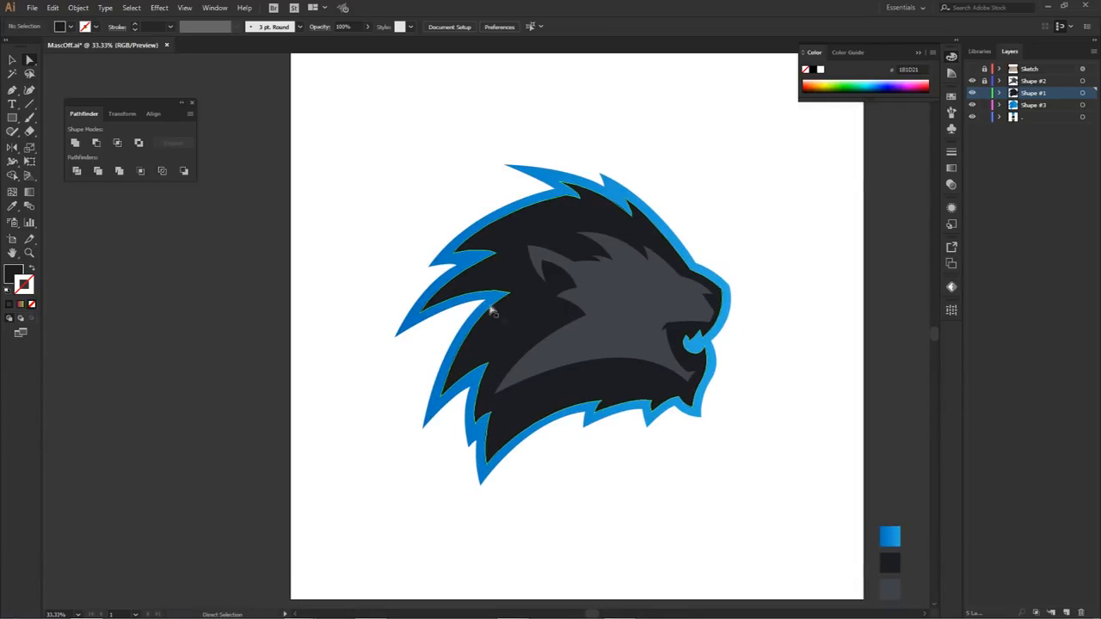
drag(712, 251, 687, 229)
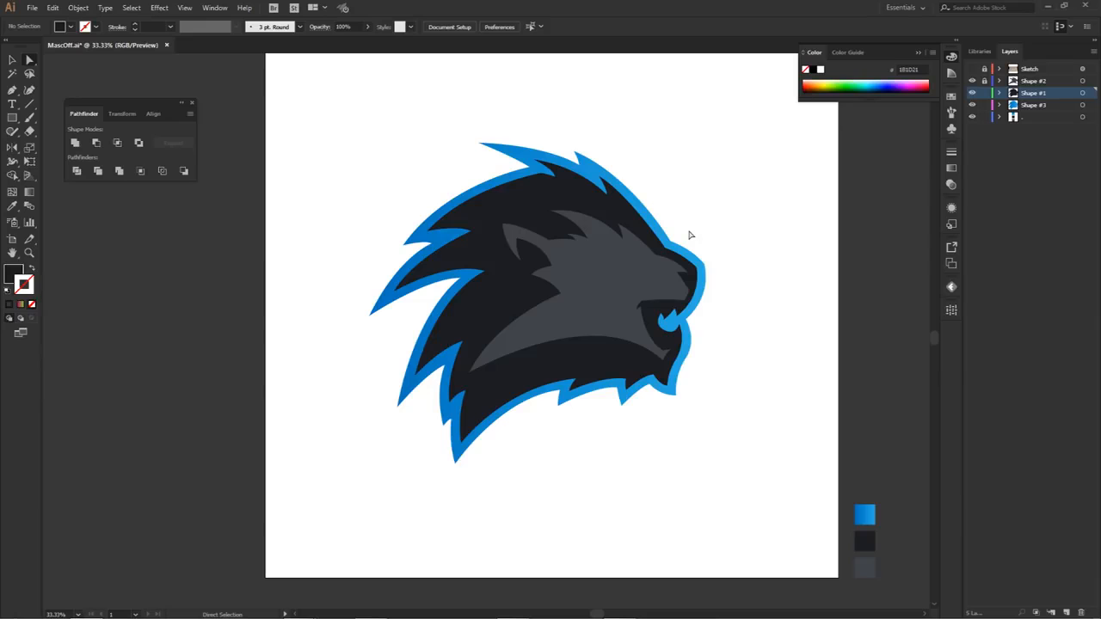
Step: On a new layer above Shape #2, draw a closed curved wedge in the dark mane behind the cheek
click(1030, 81)
click(1065, 613)
key(p)
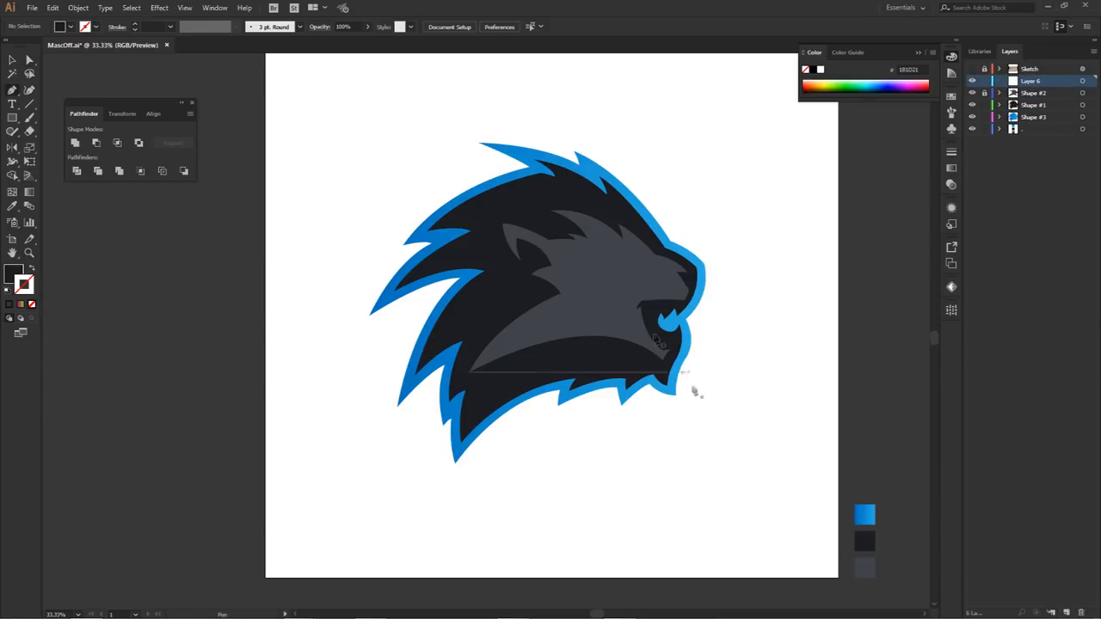
key(ctrl+plus)
click(501, 259)
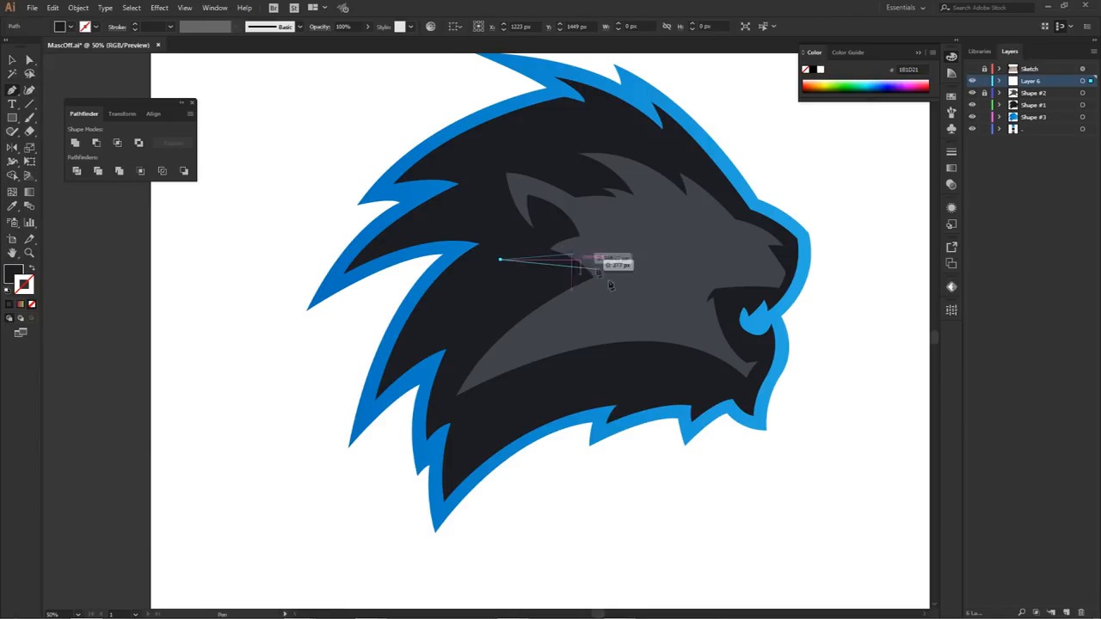
drag(538, 282, 562, 300)
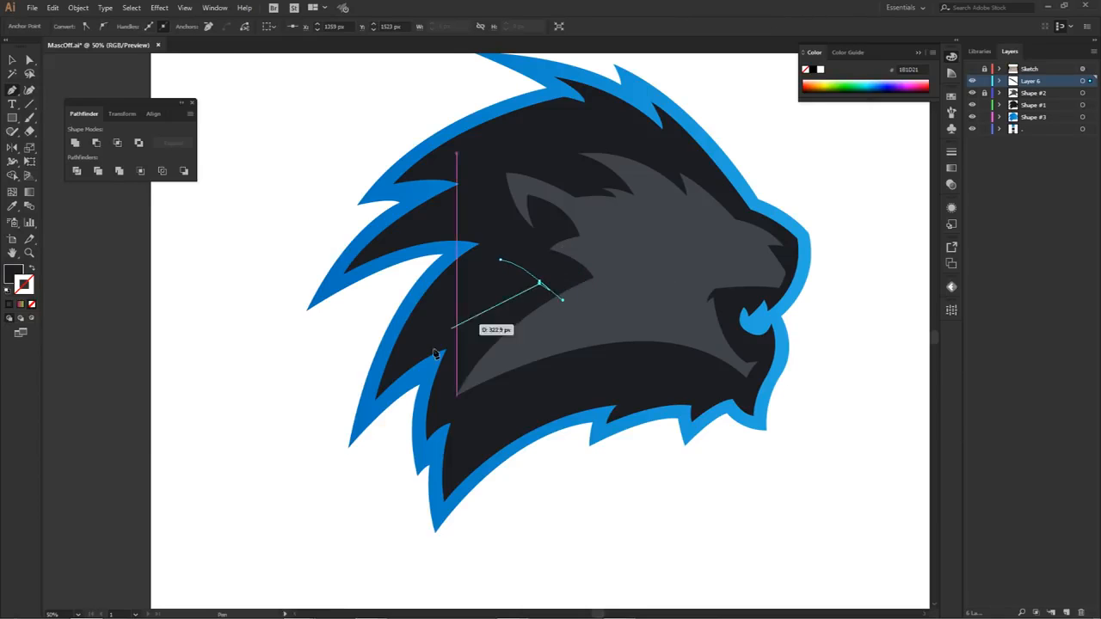
click(539, 282)
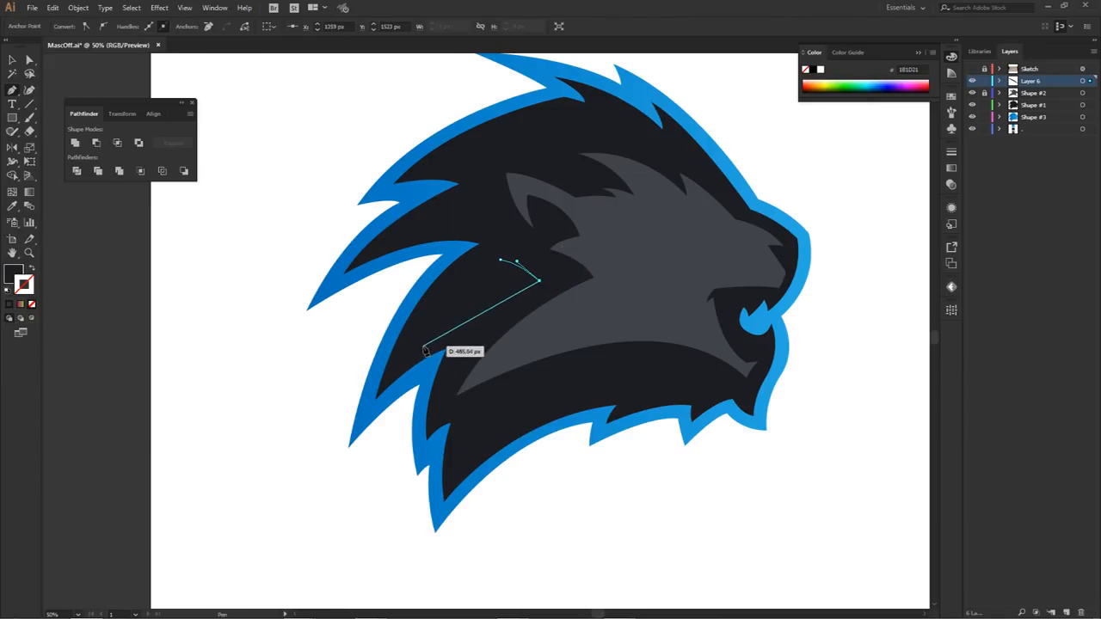
drag(414, 345, 462, 308)
drag(501, 259, 555, 234)
Step: Fill the mane wedge with the blue gradient sampled from the outline shape
key(a)
key(i)
click(634, 418)
key(a)
click(656, 462)
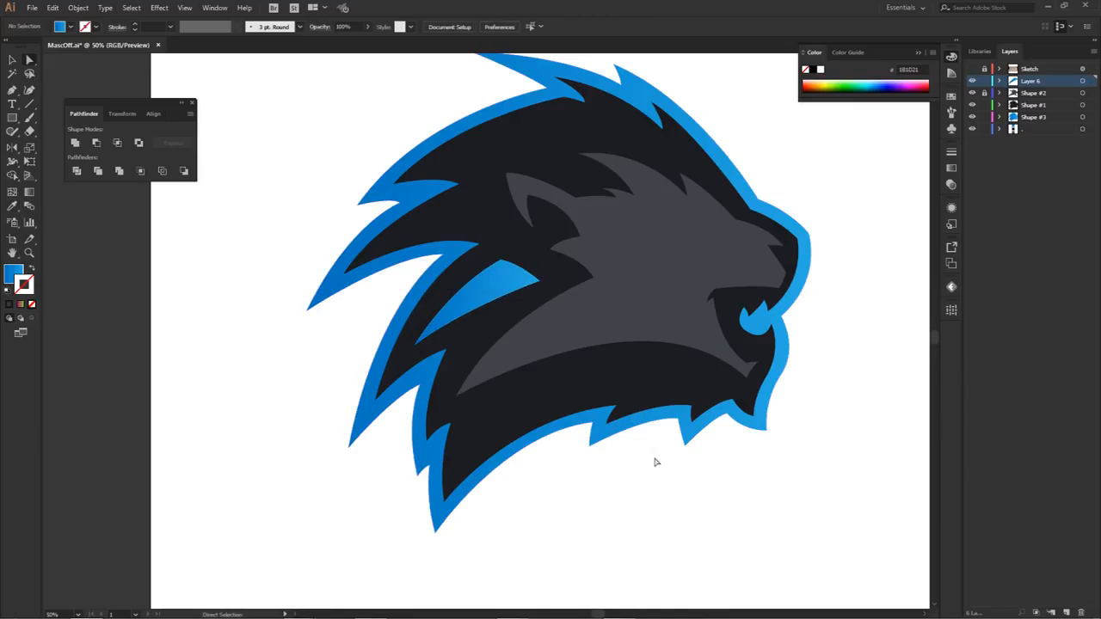
Step: Draw a small closed blue triangular nostril with slightly curved sides inside the dark area of the nose
scroll(655, 379, down, 2)
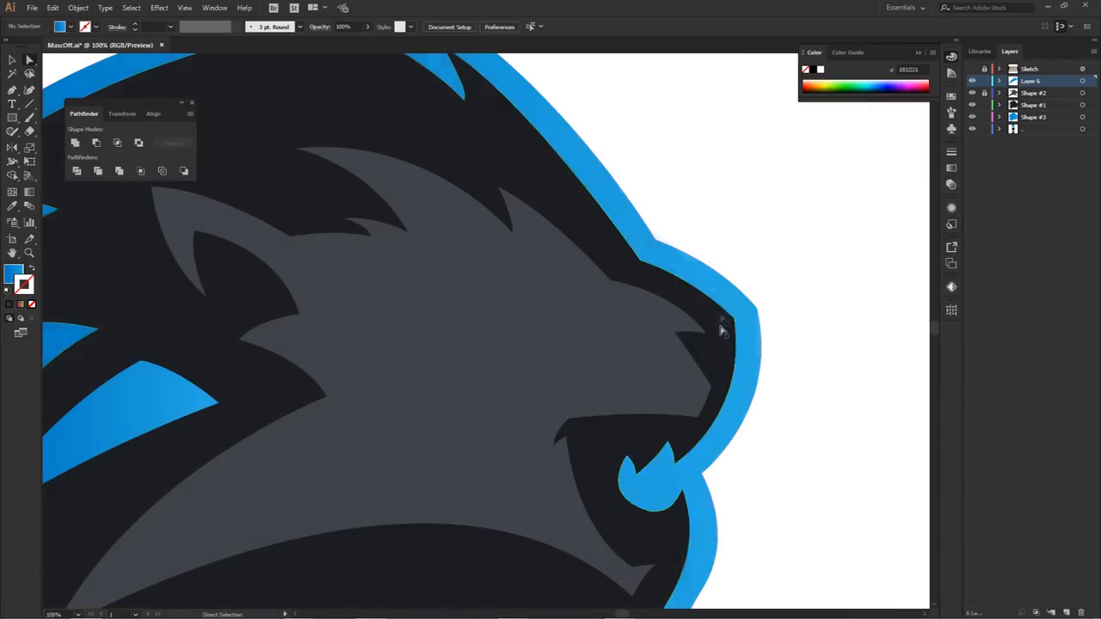
scroll(731, 361, up, 2)
drag(689, 345, 699, 384)
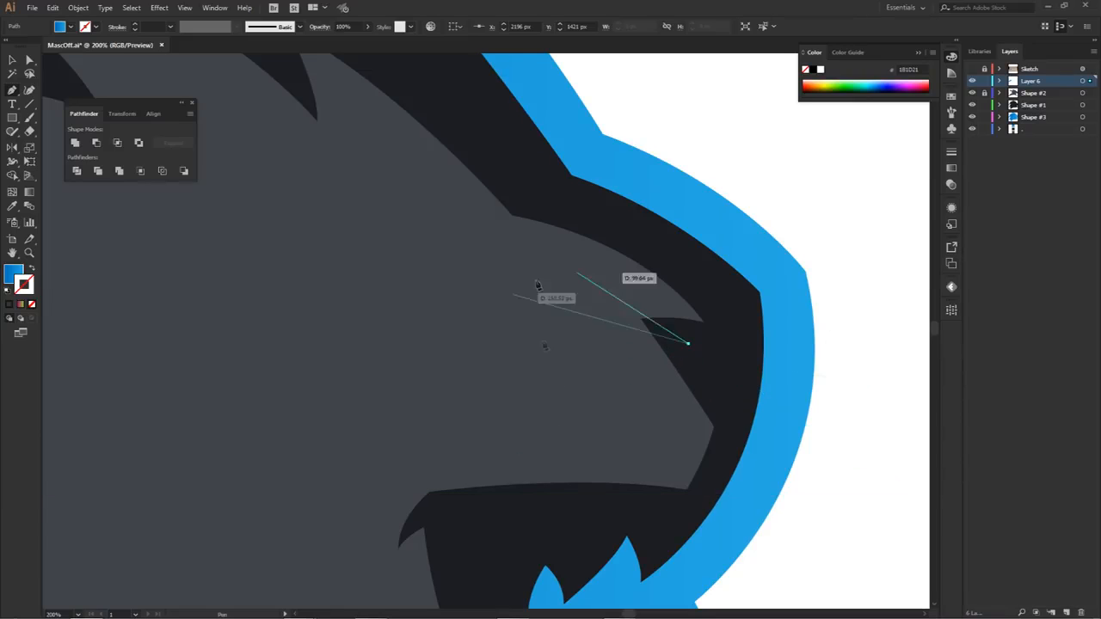
drag(718, 392, 684, 339)
click(721, 342)
key(a)
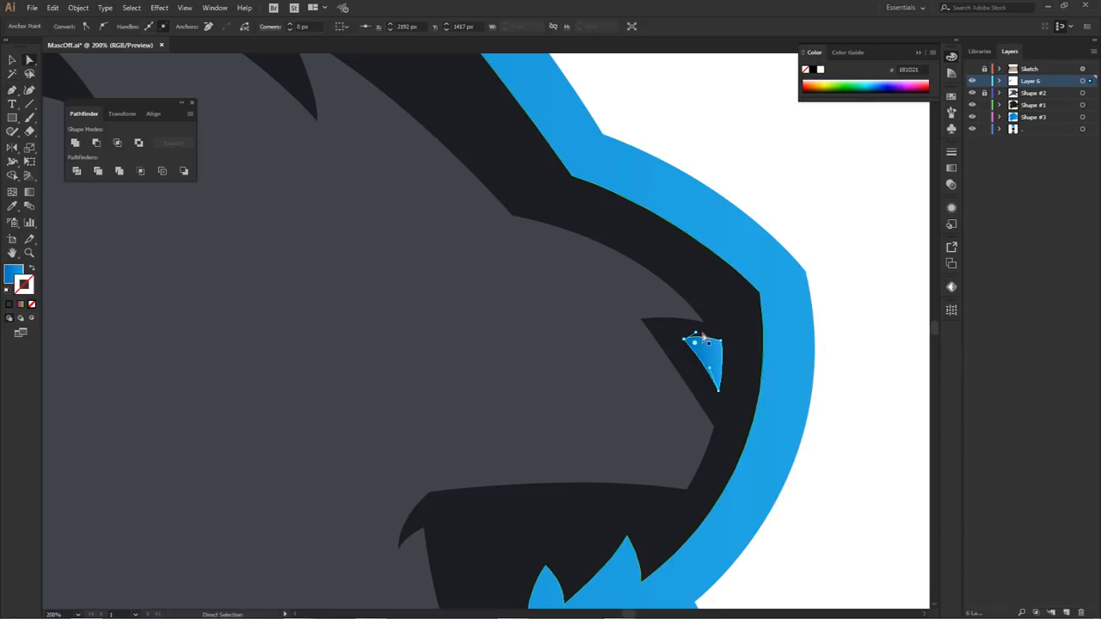
click(840, 349)
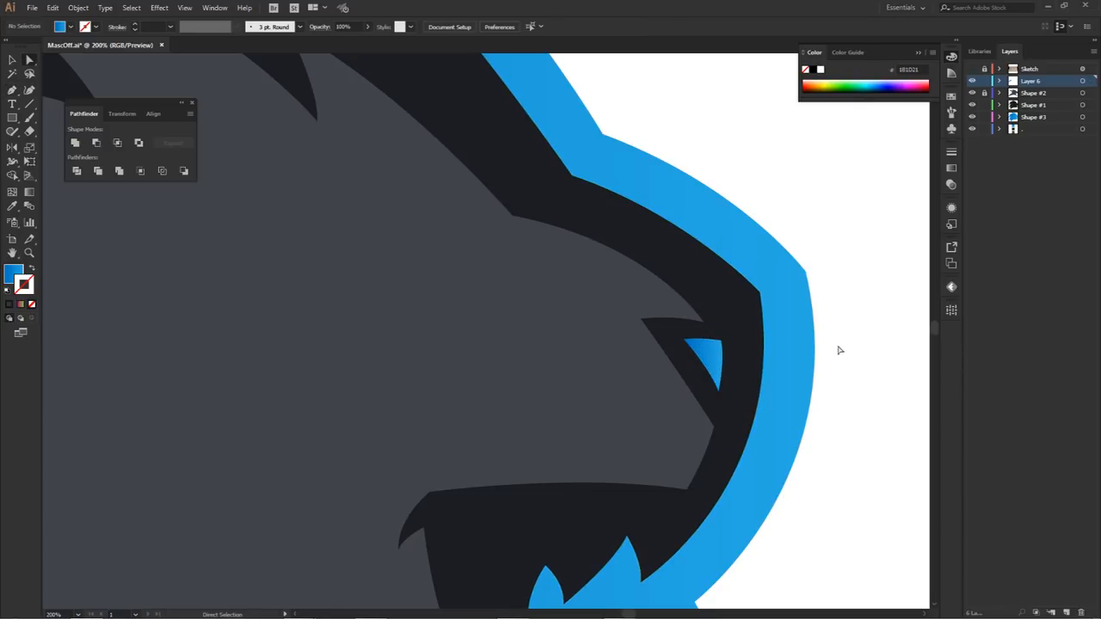
scroll(844, 422, down, 3)
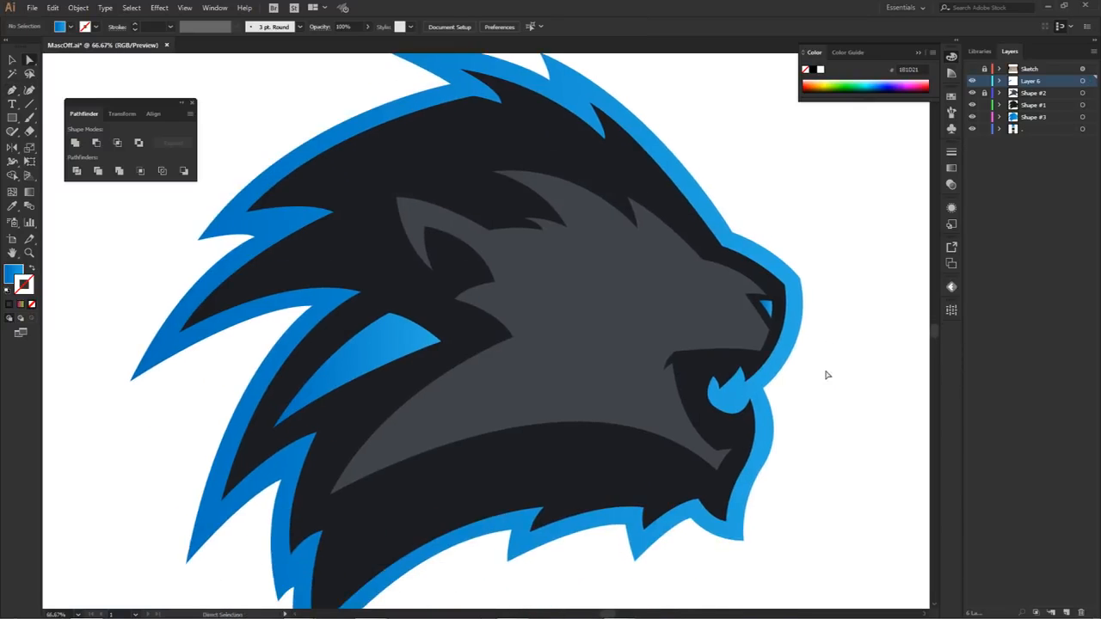
scroll(828, 375, down, 1)
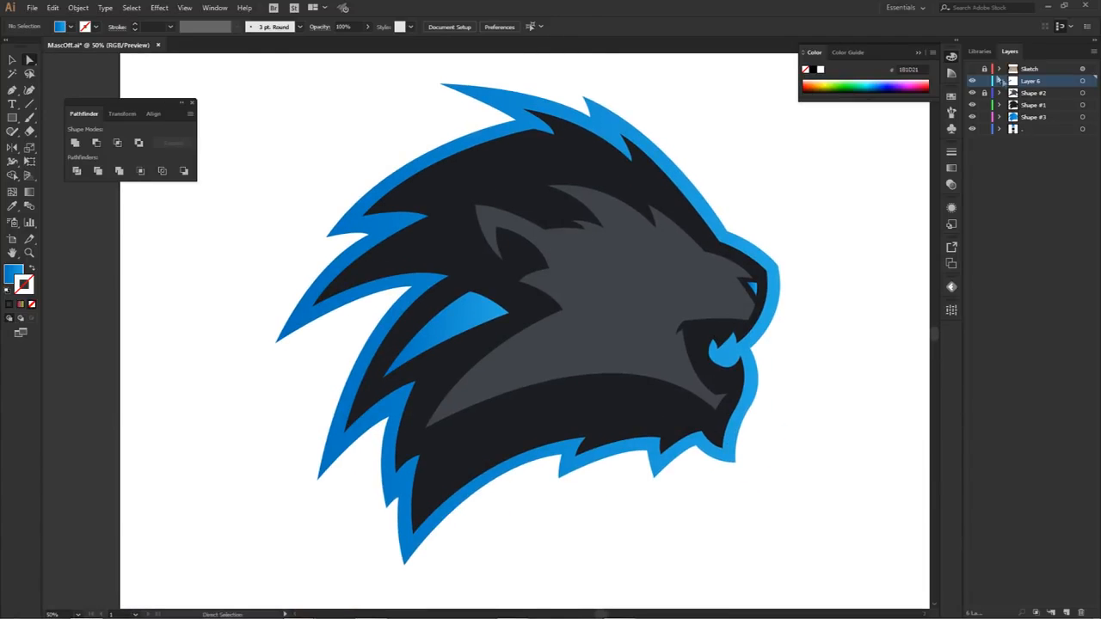
Step: Show the Sketch layer and rename Layer 6 to ADD ONS
click(973, 69)
click(1014, 71)
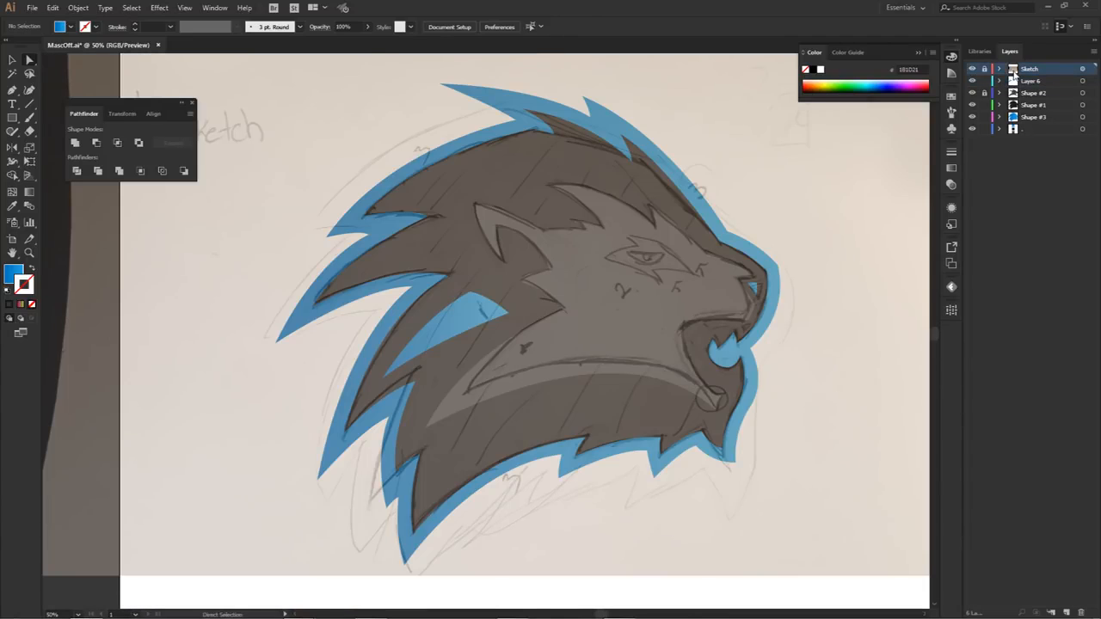
click(1021, 82)
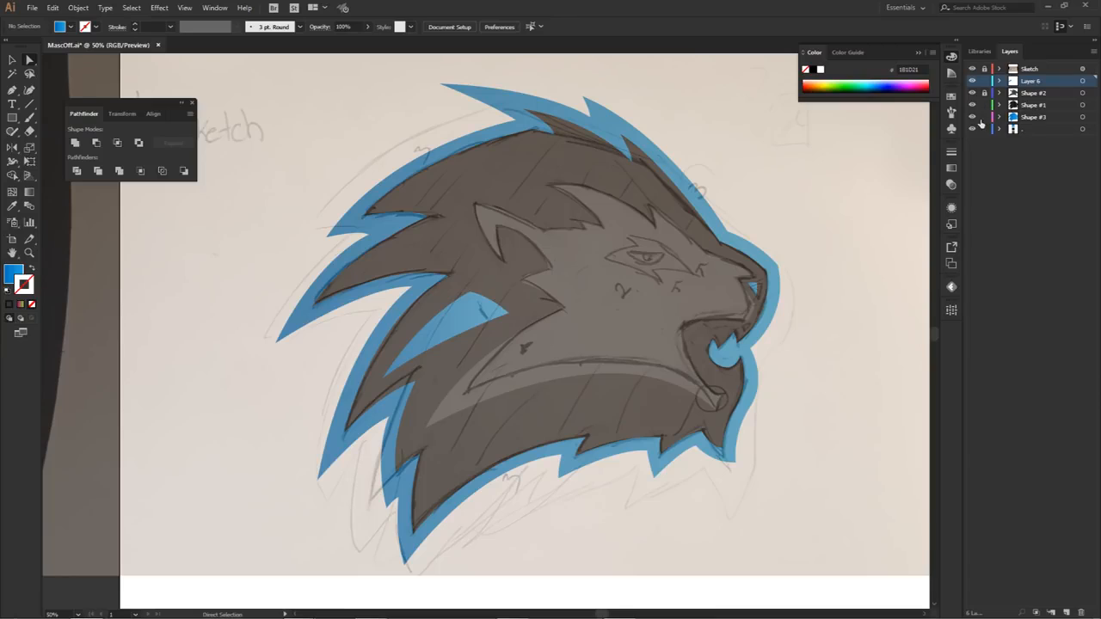
double_click(1026, 80)
key(Return)
Step: On a new layer above ADD ONS, trace the sketched eye as a closed unfilled path about 125 px wide and 43 px high
click(1068, 612)
key(p)
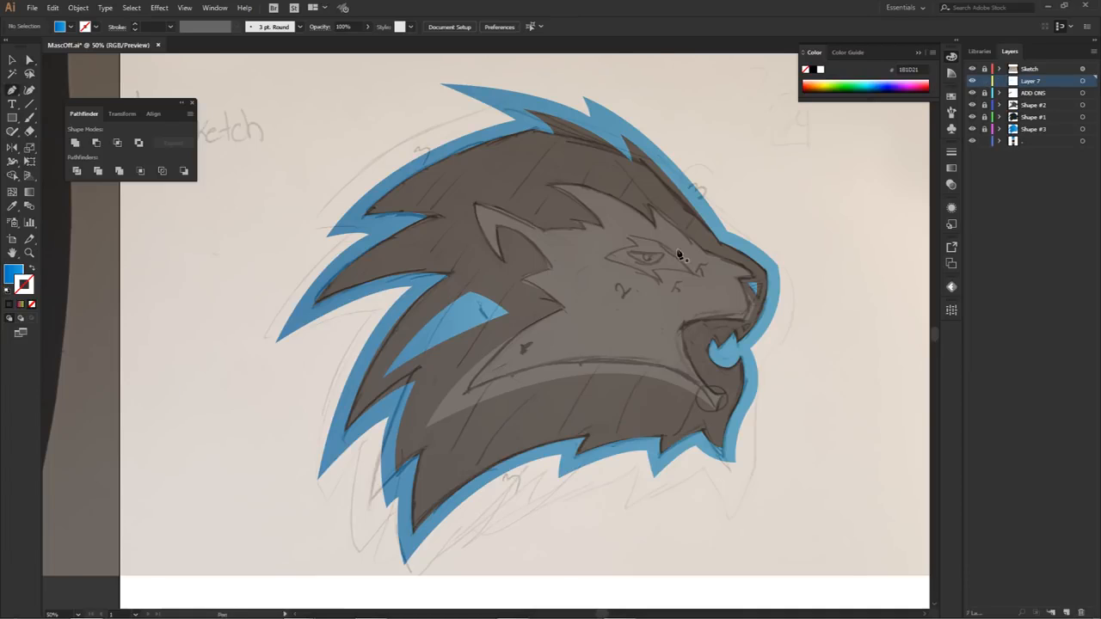
scroll(634, 261, up, 2)
click(595, 255)
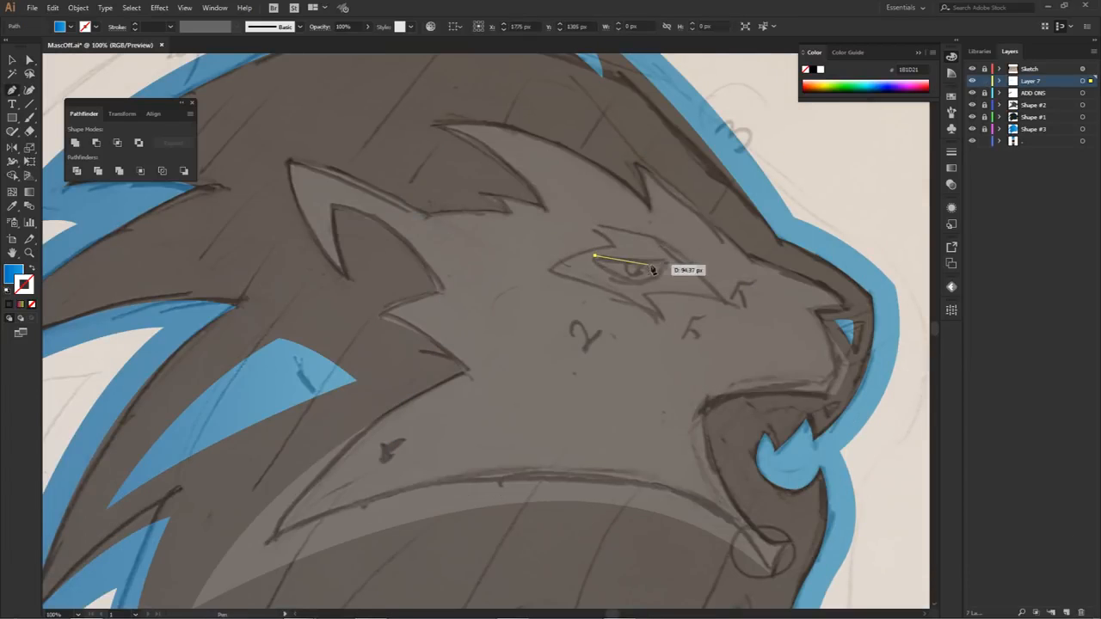
mouse_move(664, 262)
mouse_down()
mouse_move(685, 264)
mouse_move(72, 318)
mouse_move(4, 300)
mouse_move(7, 278)
mouse_up()
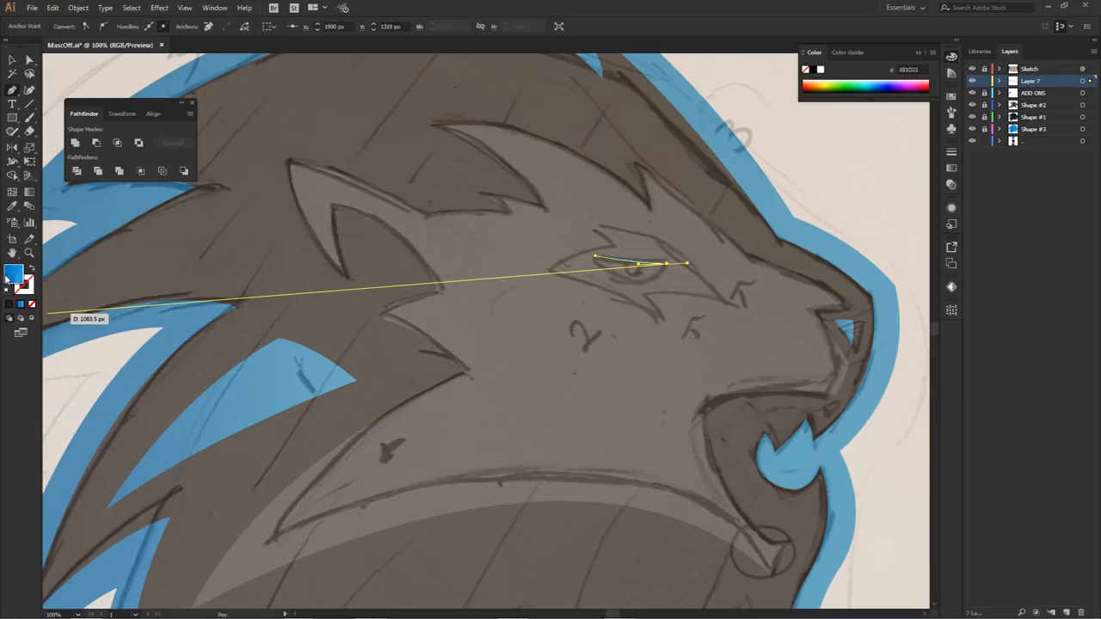
drag(48, 314, 589, 260)
scroll(624, 264, up, 2)
scroll(640, 271, down, 2)
drag(581, 240, 543, 212)
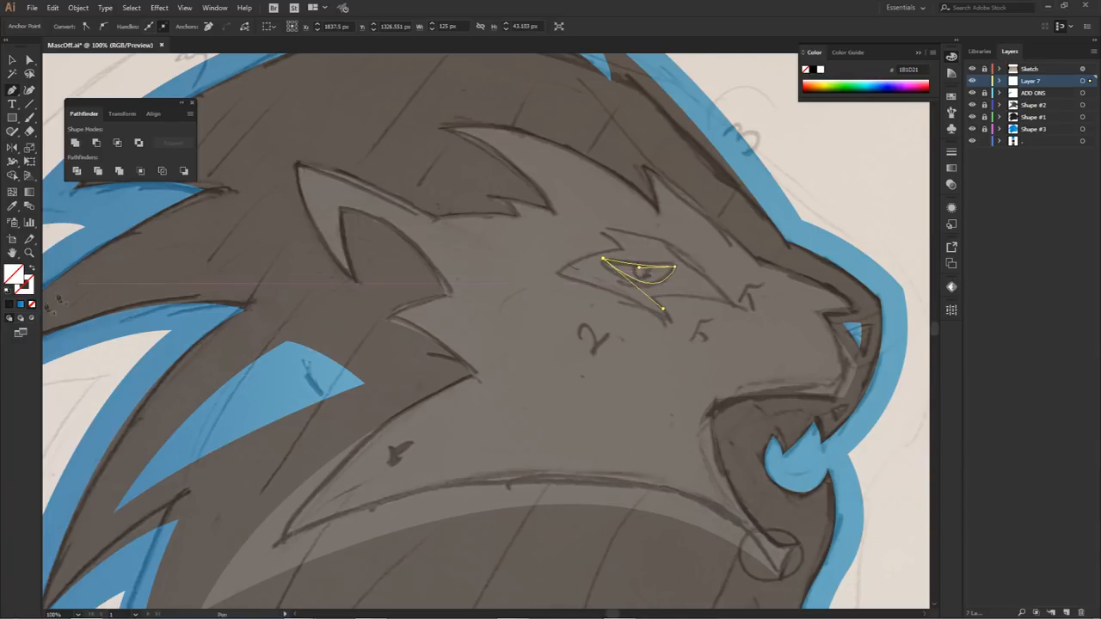
Step: Fill the eye shape with the dark colour and hide the Sketch layer
click(11, 304)
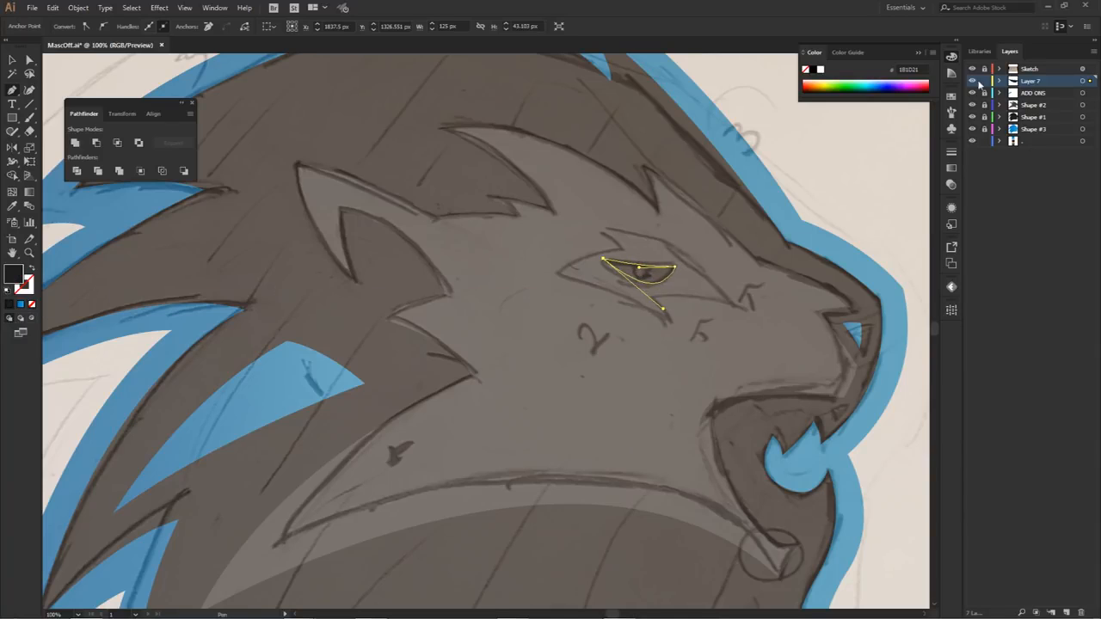
click(972, 69)
ctrl+click(861, 163)
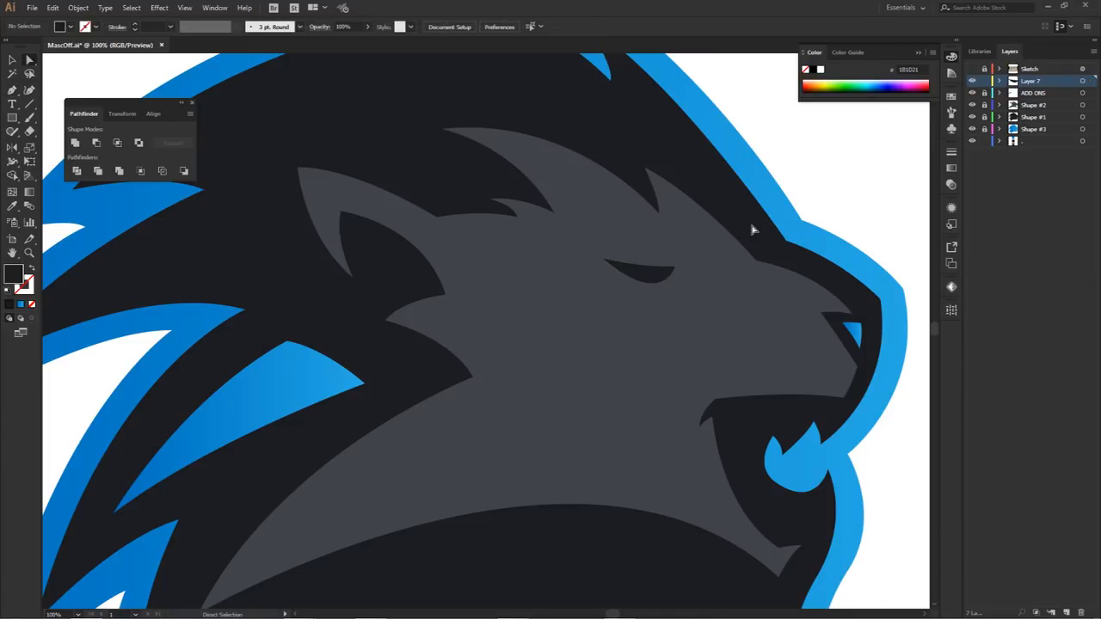
click(644, 275)
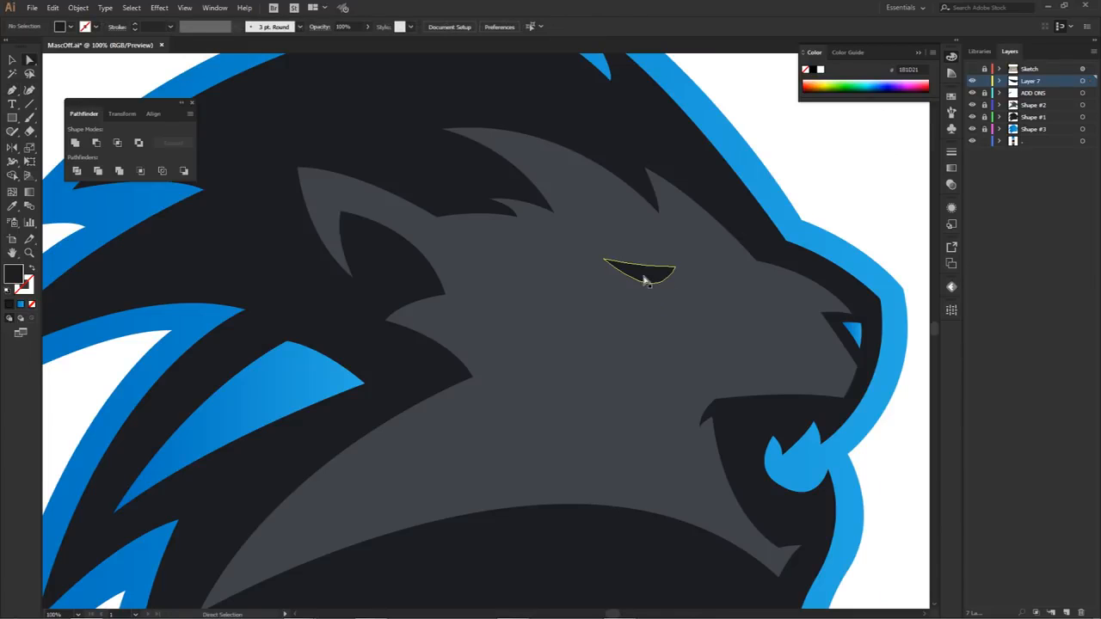
click(829, 179)
right_click(785, 209)
click(659, 277)
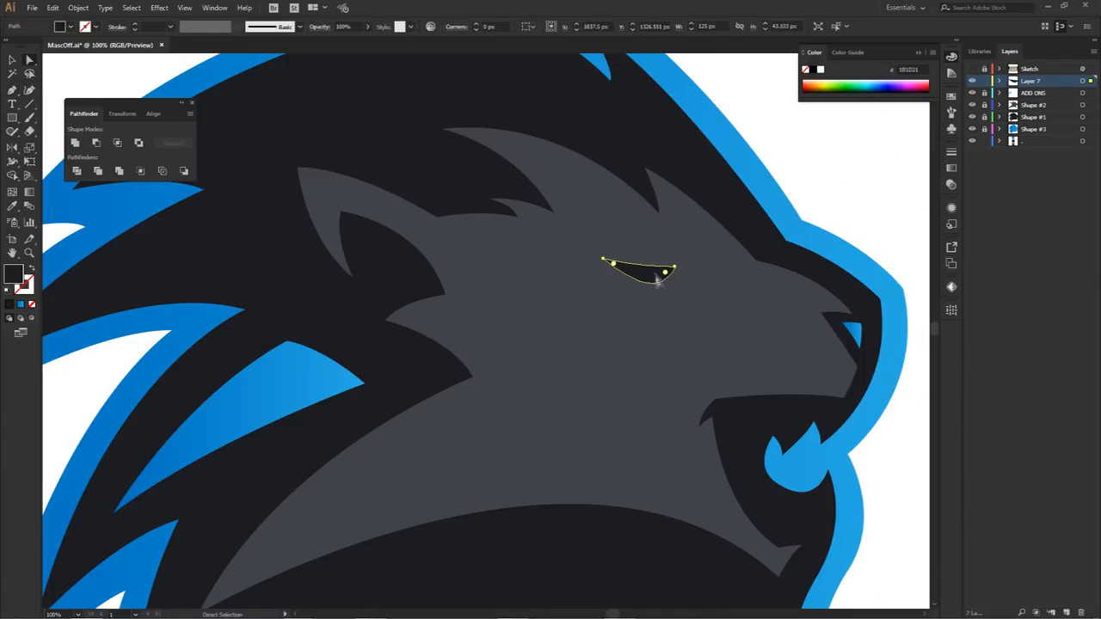
click(840, 192)
key(v)
click(651, 278)
key(a)
click(841, 180)
Step: Draw a dark 32 px circle for the pupil and position it overlapping the eye's upper edge
key(l)
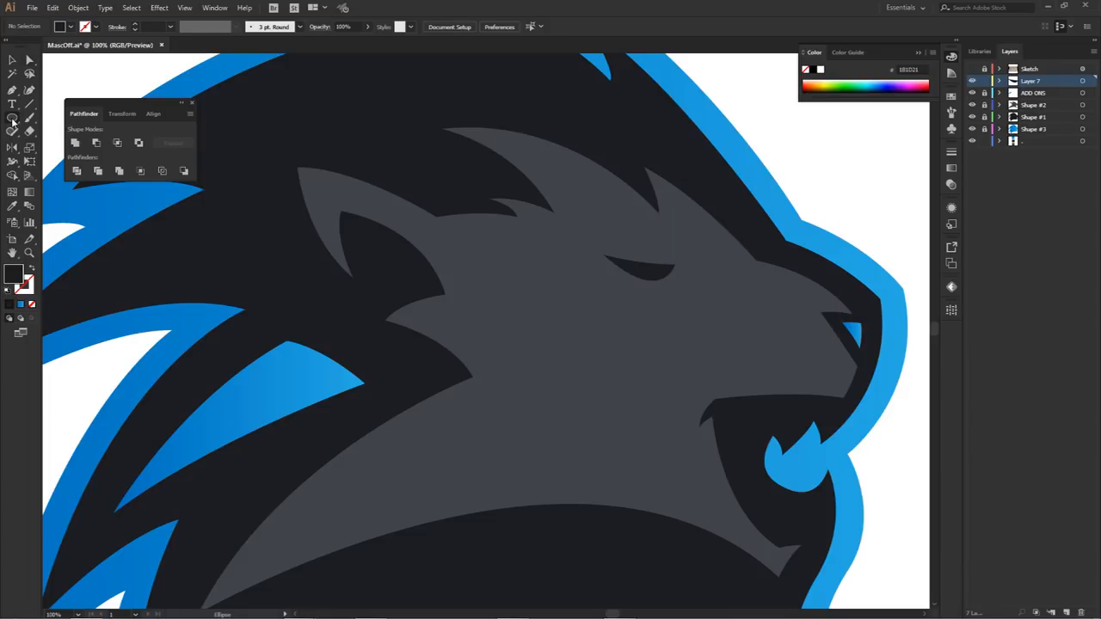
drag(12, 121, 39, 147)
drag(644, 255, 652, 264)
key(a)
click(804, 182)
scroll(682, 239, up, 3)
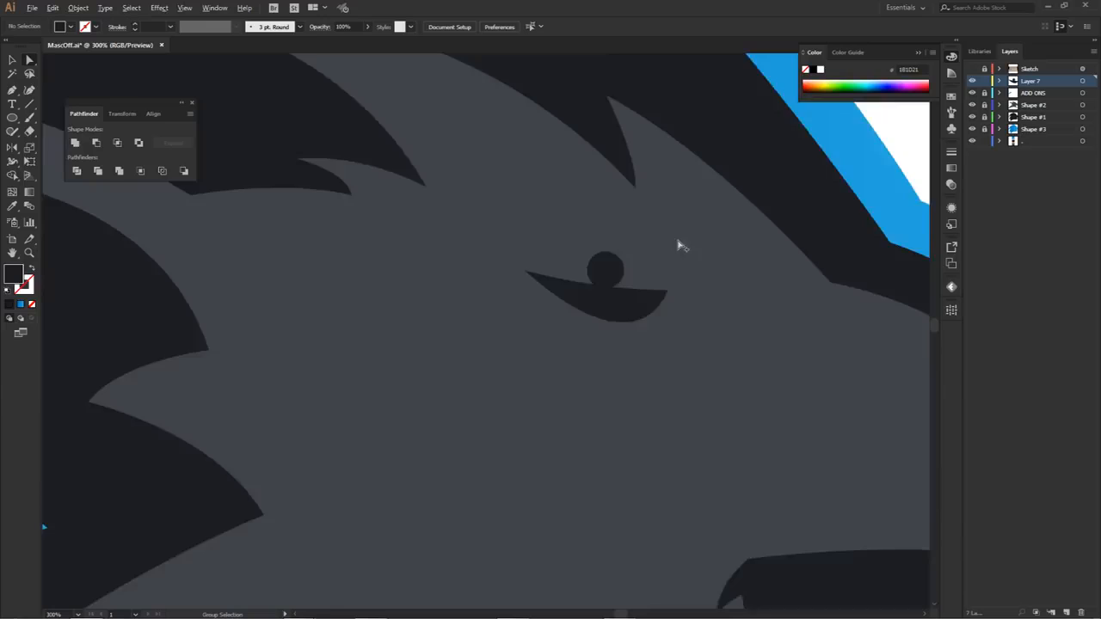
drag(576, 289, 586, 302)
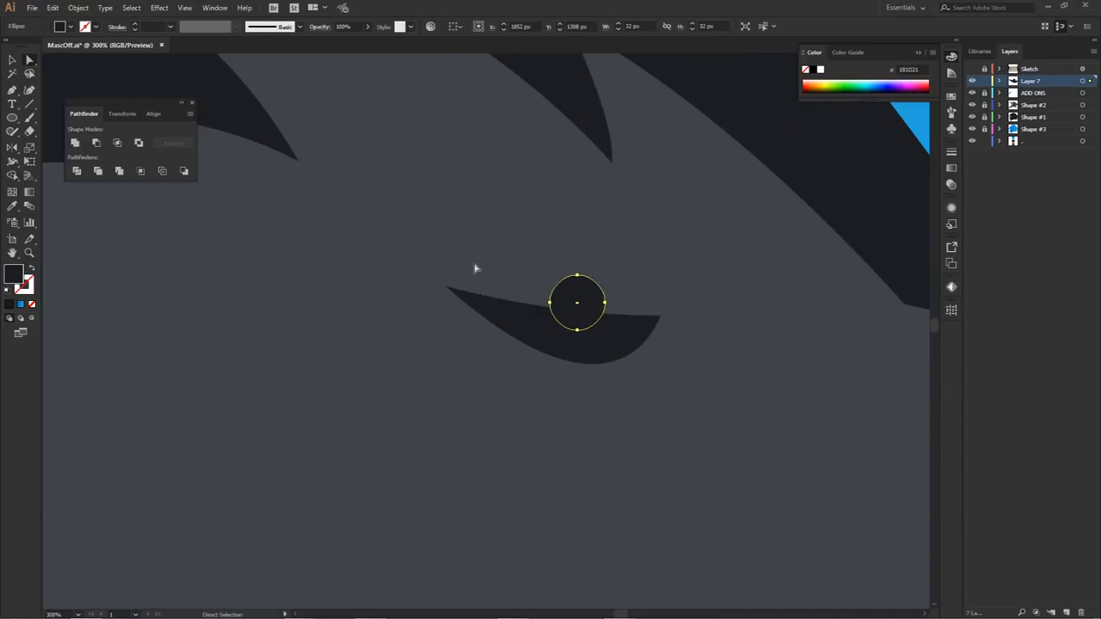
Step: Select the circle and eye together and use Shape Builder to remove the part of the circle above the eye
shift+click(610, 337)
drag(629, 340, 682, 225)
key(ctrl+z)
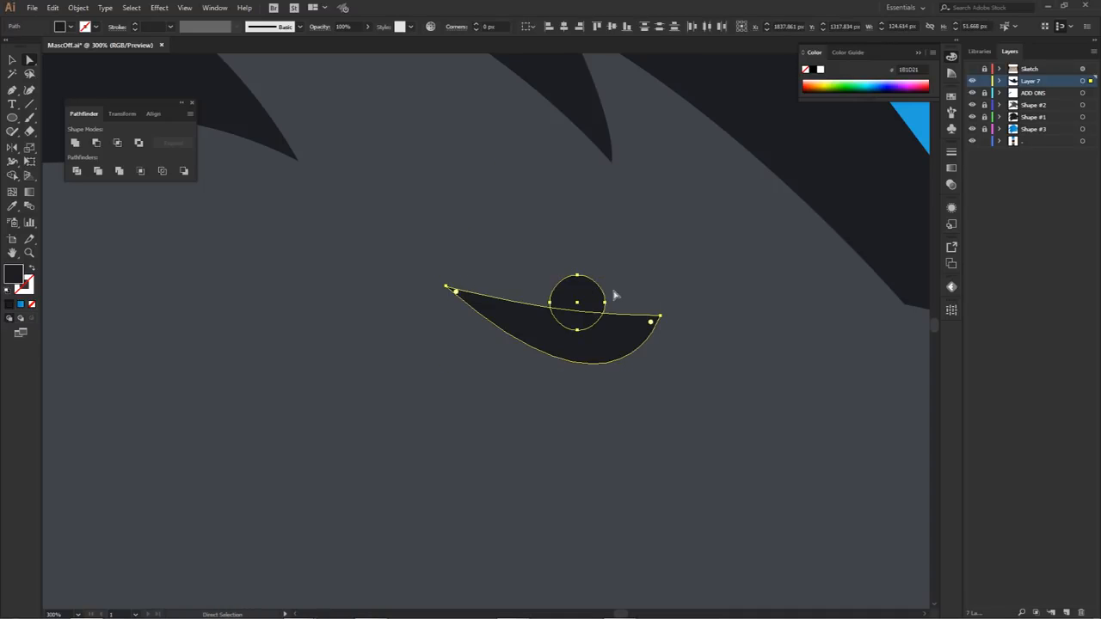
key(shift+m)
drag(14, 175, 90, 180)
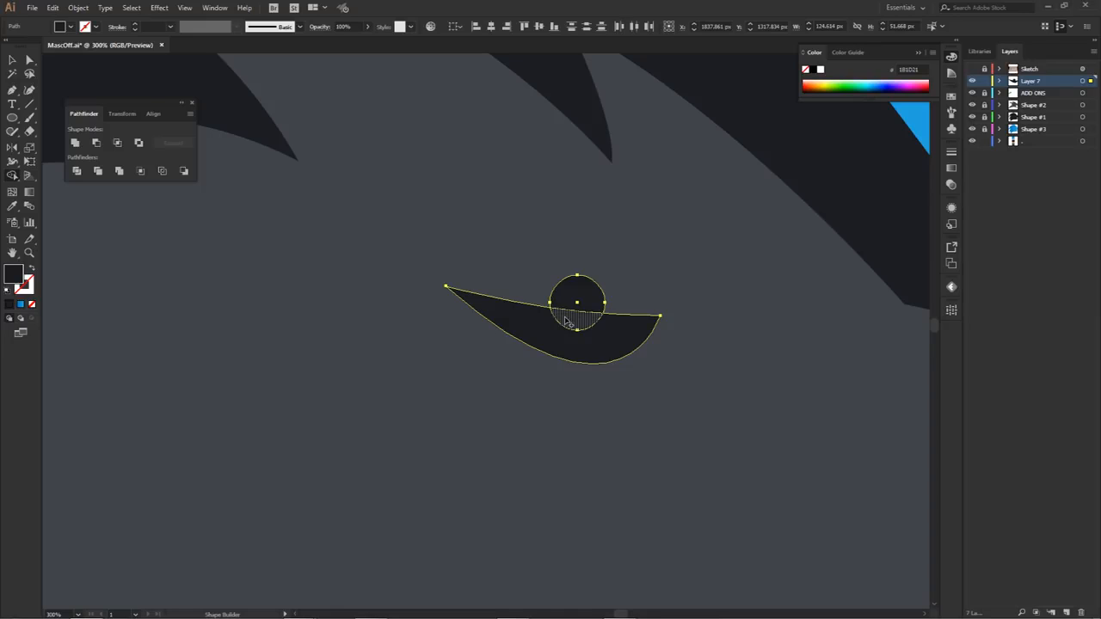
alt+click(574, 291)
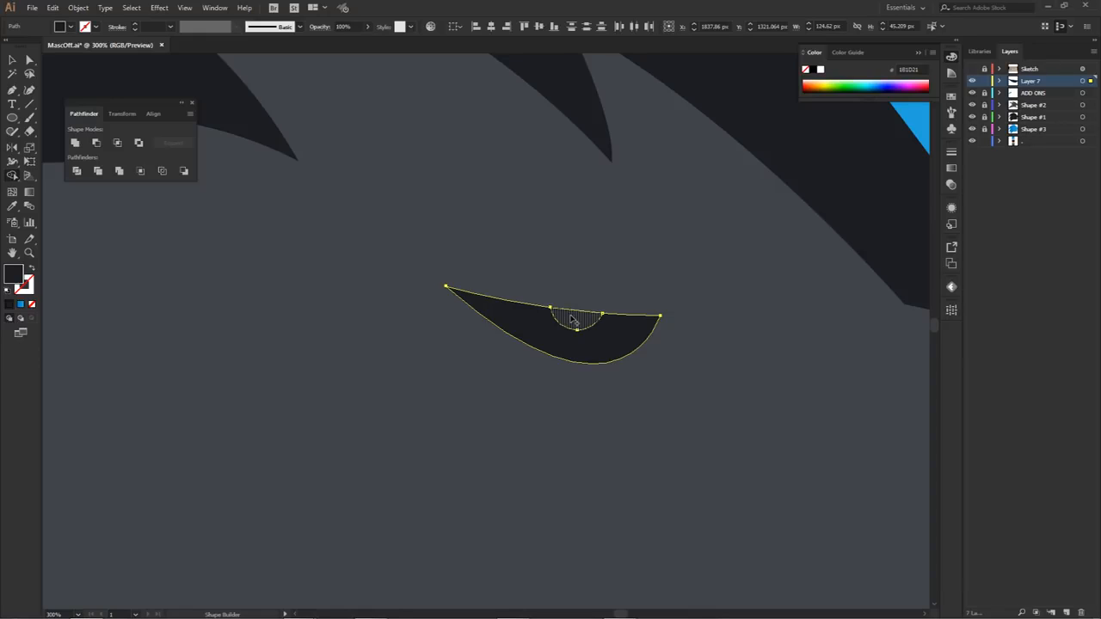
Step: Move the half-circle pupil piece up out of the eye shape, leaving its cut-out empty
key(a)
click(595, 291)
drag(574, 317, 605, 255)
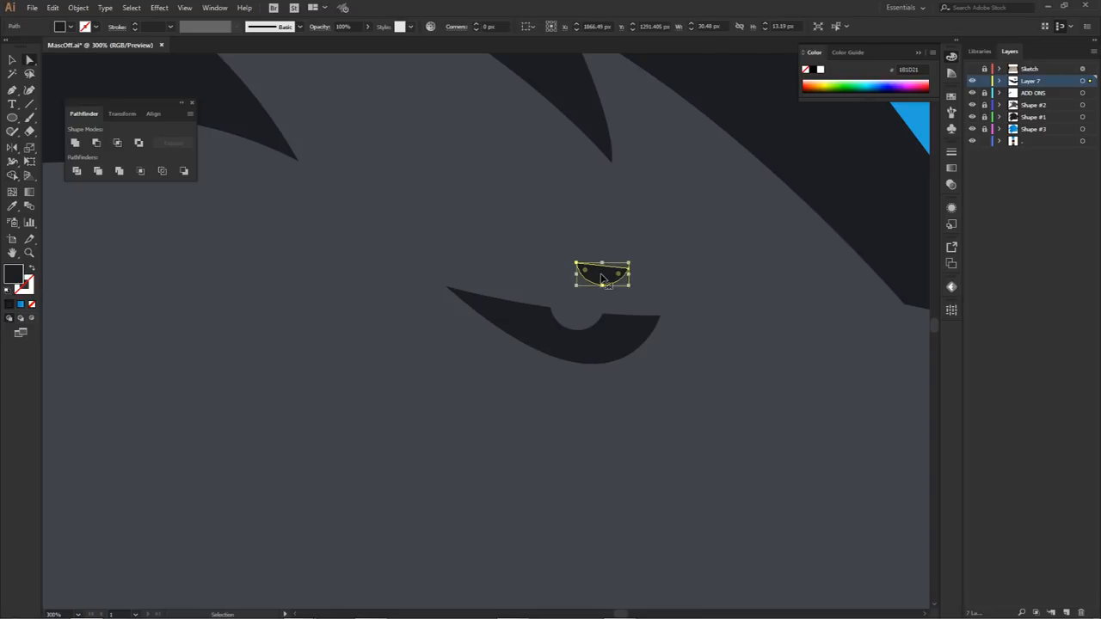
Step: Undo the pupil piece's last move and fill it with the white sampled from the background
key(ctrl+z)
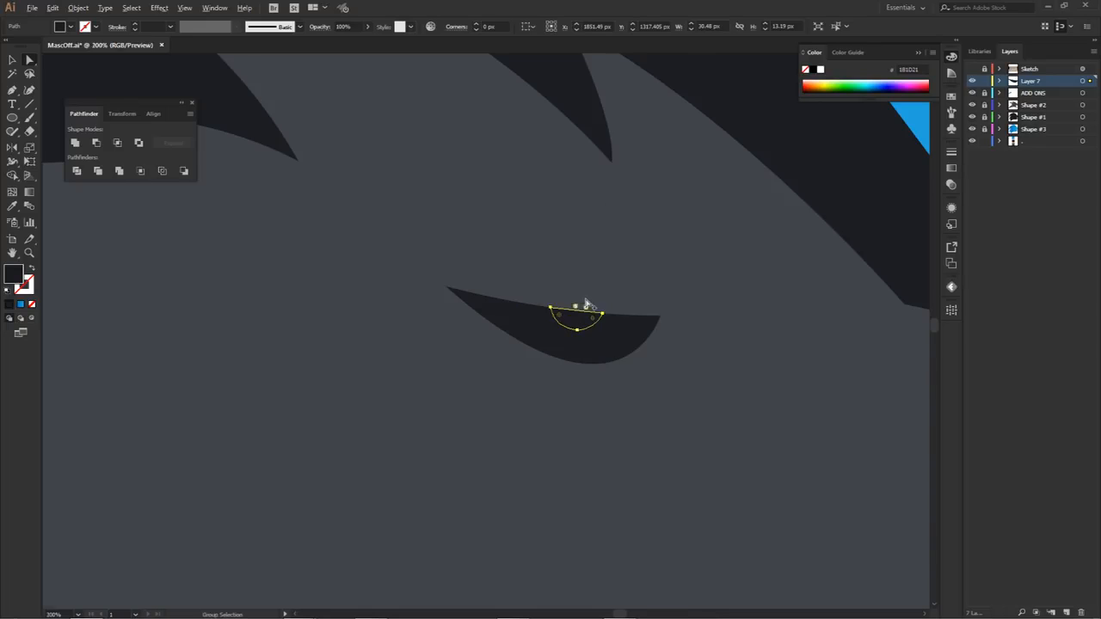
scroll(584, 305, down, 2)
key(i)
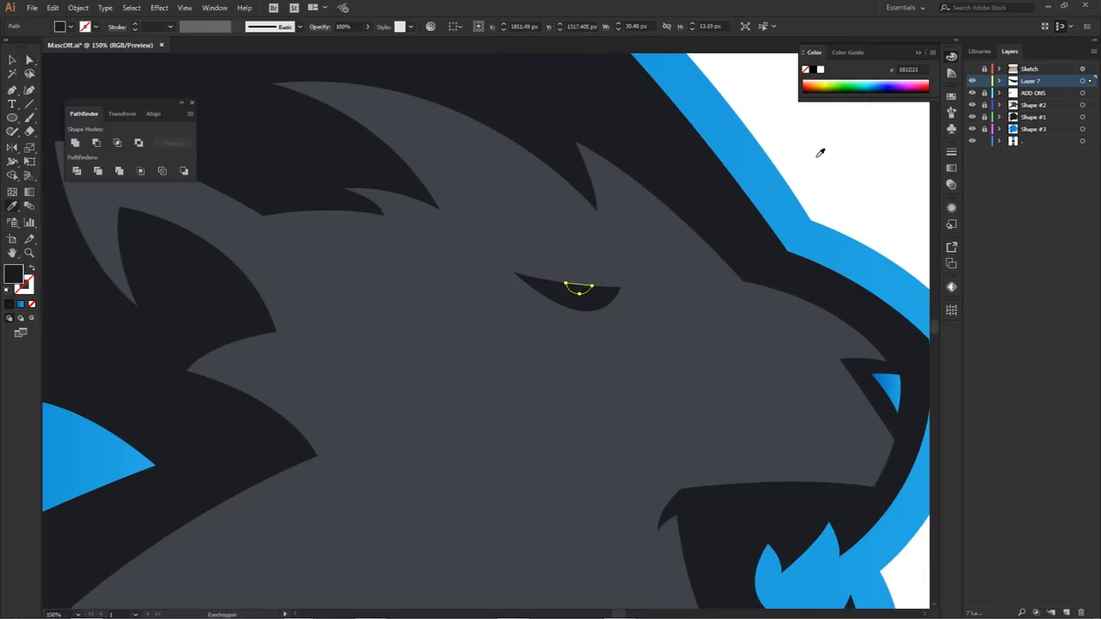
click(821, 153)
key(a)
click(818, 161)
Step: Shift the white pupil piece slightly toward the snout and place its path below the eye path in Layer 7
scroll(591, 280, up, 2)
scroll(590, 281, up, 1)
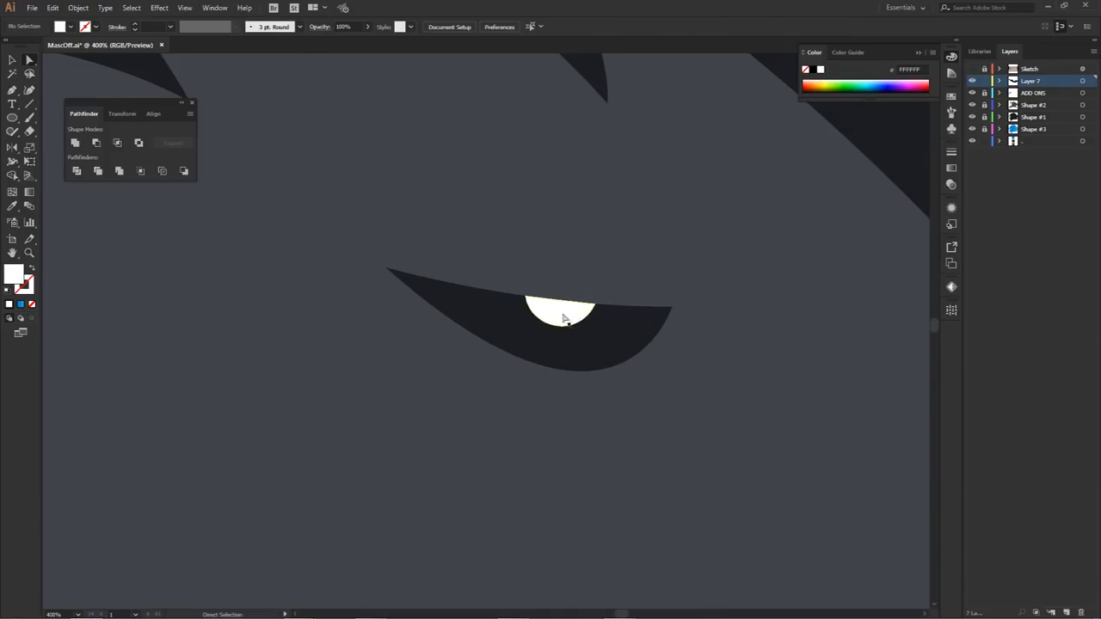
click(582, 312)
click(1000, 81)
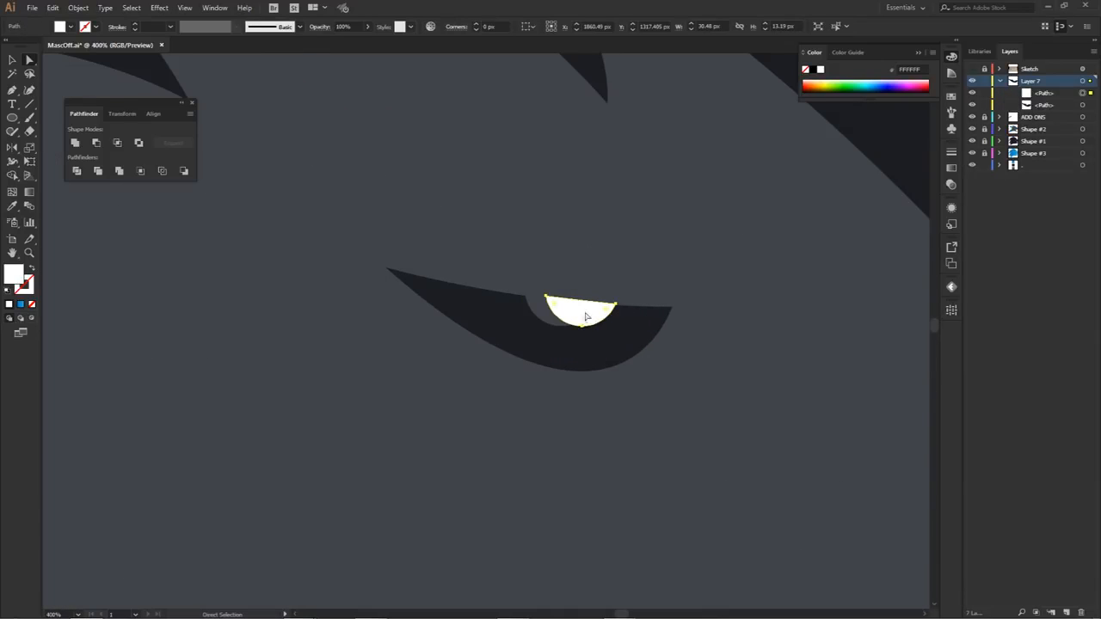
shift+click(618, 343)
drag(1054, 94, 1057, 111)
Step: Fine-tune the white pupil piece's placement behind the eye shape so its flat top lines up with the eye's upper edge
scroll(571, 311, up, 1)
drag(575, 313, 578, 316)
scroll(643, 307, up, 2)
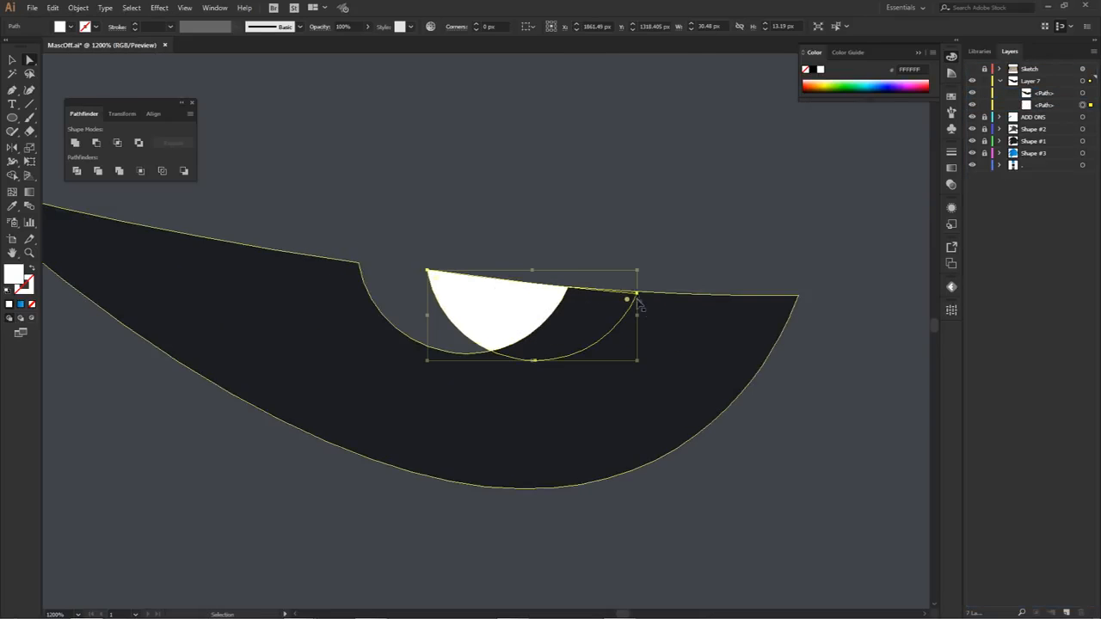
mouse_move(641, 271)
mouse_down()
mouse_move(644, 263)
mouse_move(631, 289)
mouse_up()
drag(513, 302, 538, 305)
drag(659, 274, 660, 269)
drag(529, 302, 507, 298)
click(565, 251)
click(540, 242)
scroll(539, 241, down, 5)
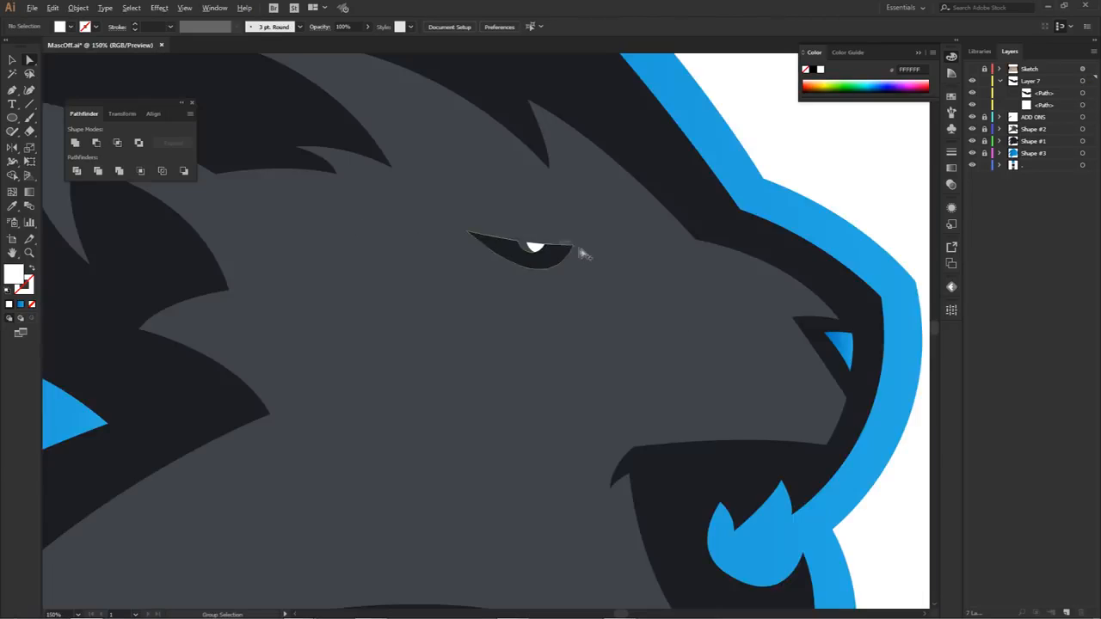
Step: Adjust the white pupil piece's front corner anchor and upper edge so no white shows above the eye shape
scroll(587, 269, up, 2)
scroll(587, 270, up, 5)
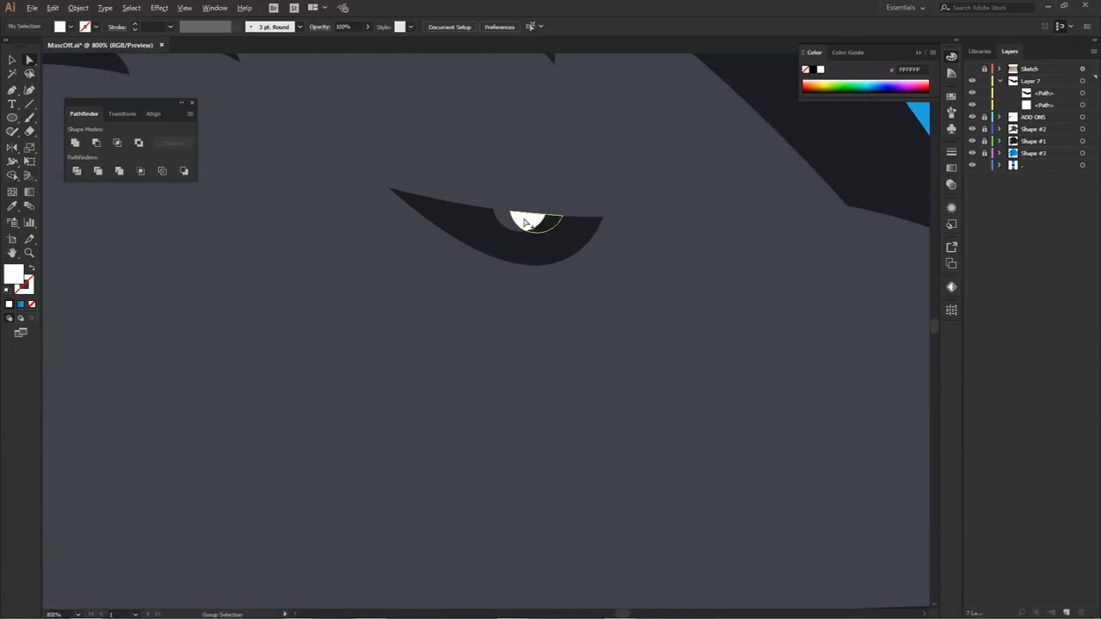
click(538, 230)
scroll(582, 234, up, 2)
scroll(472, 238, down, 1)
click(792, 270)
mouse_move(792, 270)
mouse_down()
mouse_move(799, 290)
mouse_move(798, 269)
mouse_up()
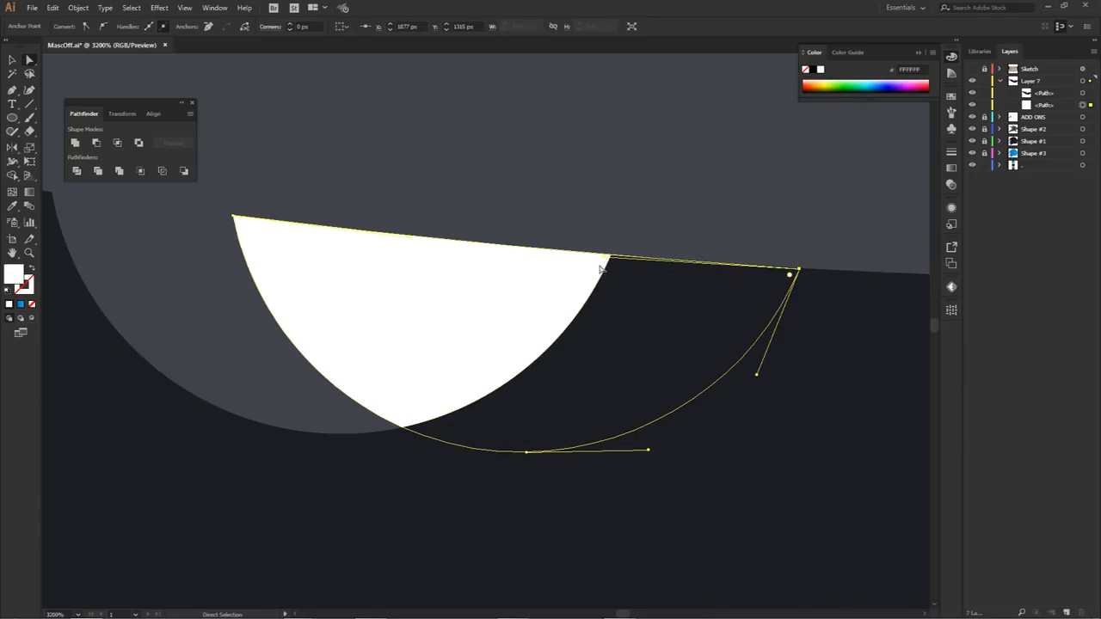
drag(580, 251, 561, 268)
click(573, 232)
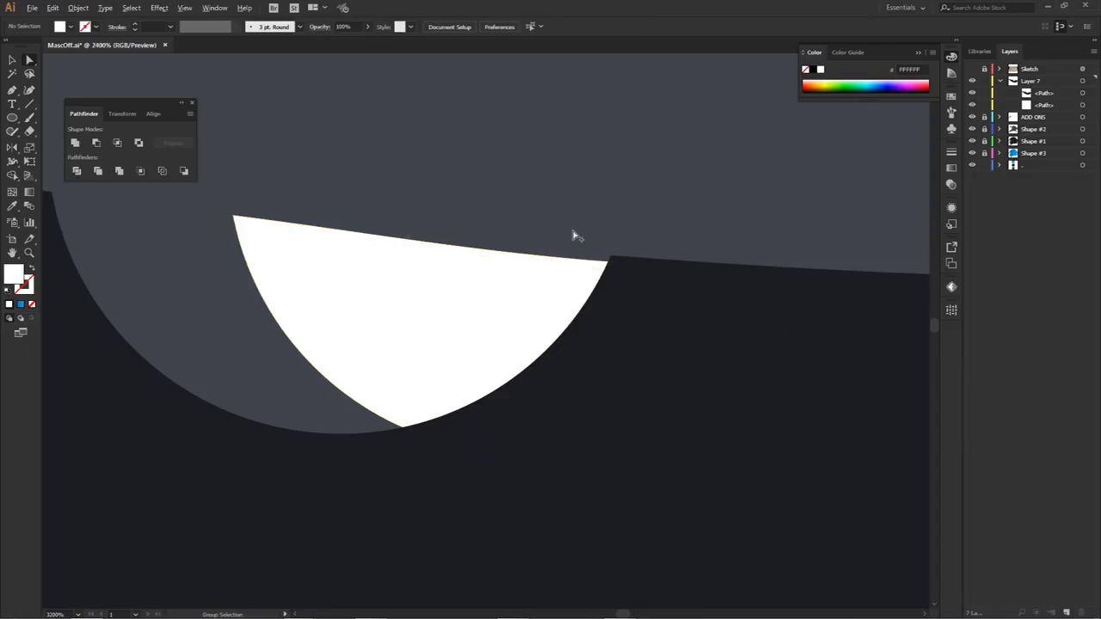
Step: Show the Sketch layer and add a new sublayer inside Layer 7, below the eye and pupil paths
scroll(575, 234, down, 7)
mouse_move(627, 294)
mouse_down()
mouse_move(664, 324)
mouse_move(626, 271)
mouse_up()
scroll(667, 322, down, 2)
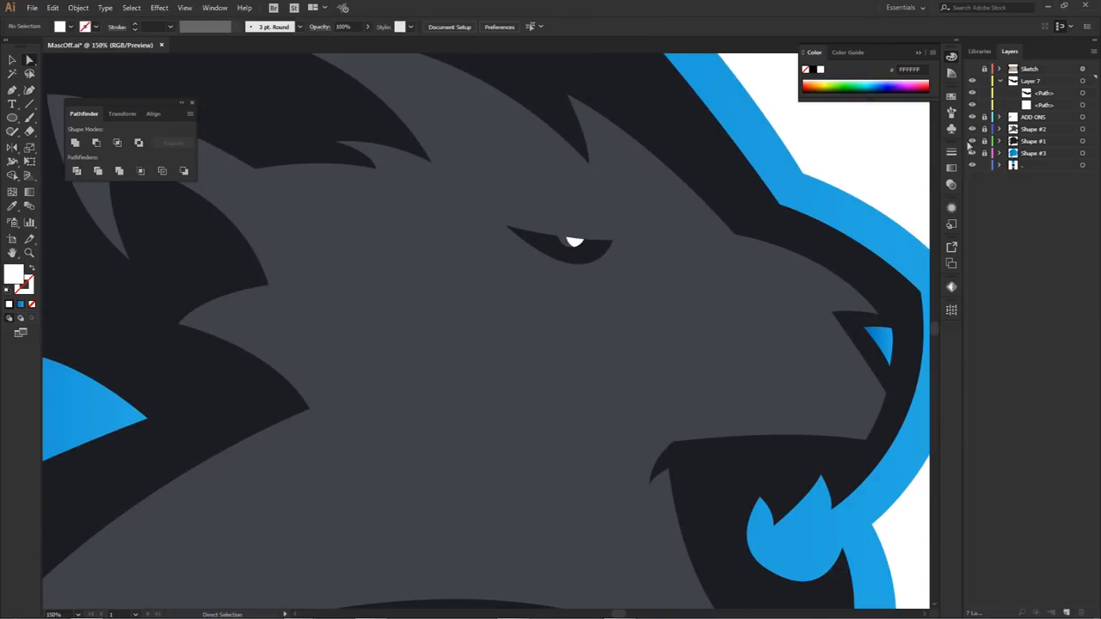
click(973, 68)
click(1045, 75)
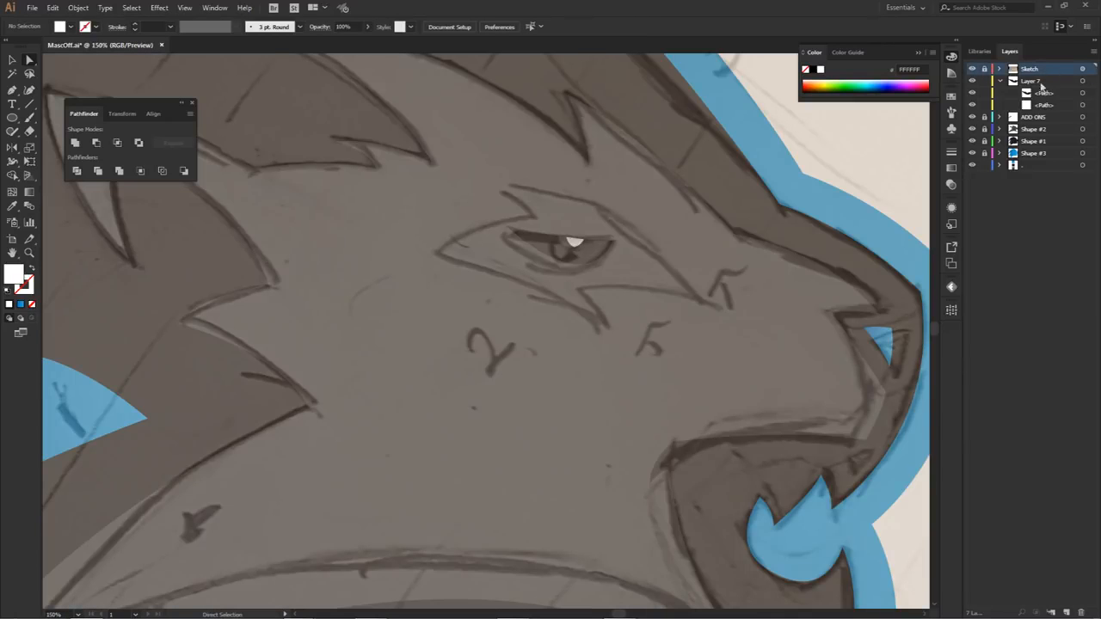
click(1043, 116)
click(1067, 613)
drag(1043, 109, 1042, 110)
Step: Start a Pen outline of the dark eye surround over the sketch, tracing the two pointed brow tips above the eye
key(p)
mouse_move(602, 221)
mouse_down()
mouse_move(639, 234)
mouse_move(609, 223)
mouse_up()
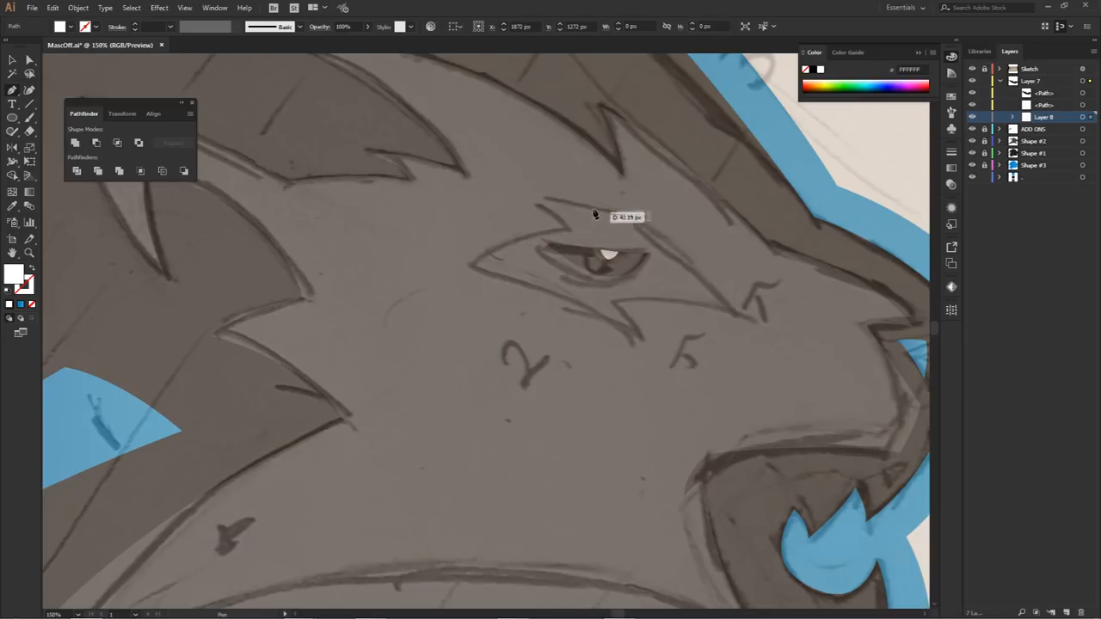
click(576, 202)
drag(576, 202, 565, 229)
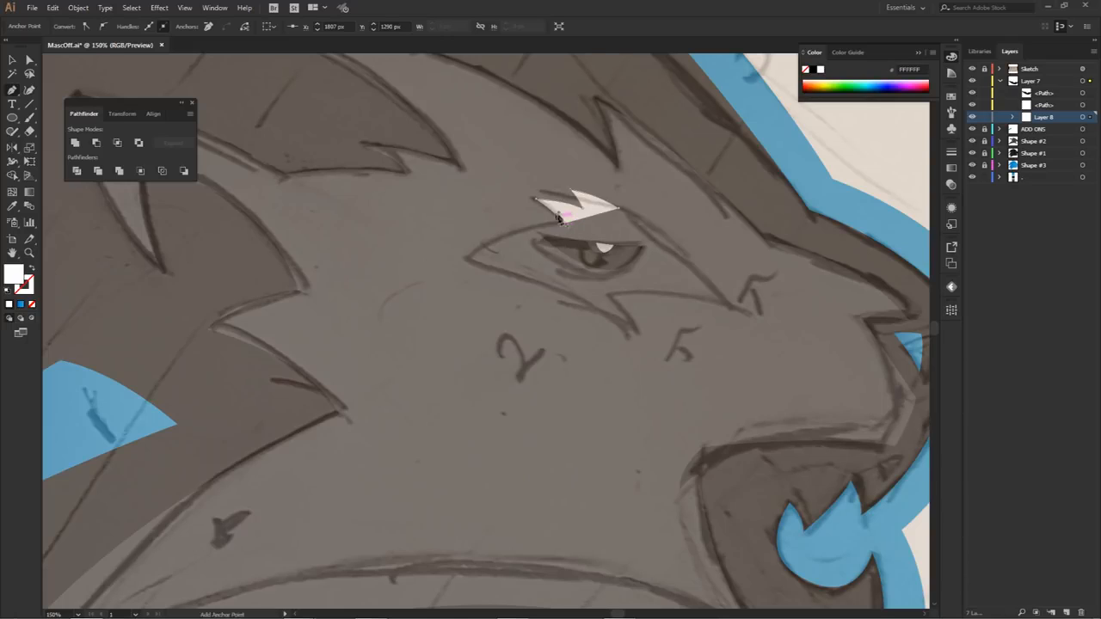
drag(537, 208, 559, 212)
click(564, 224)
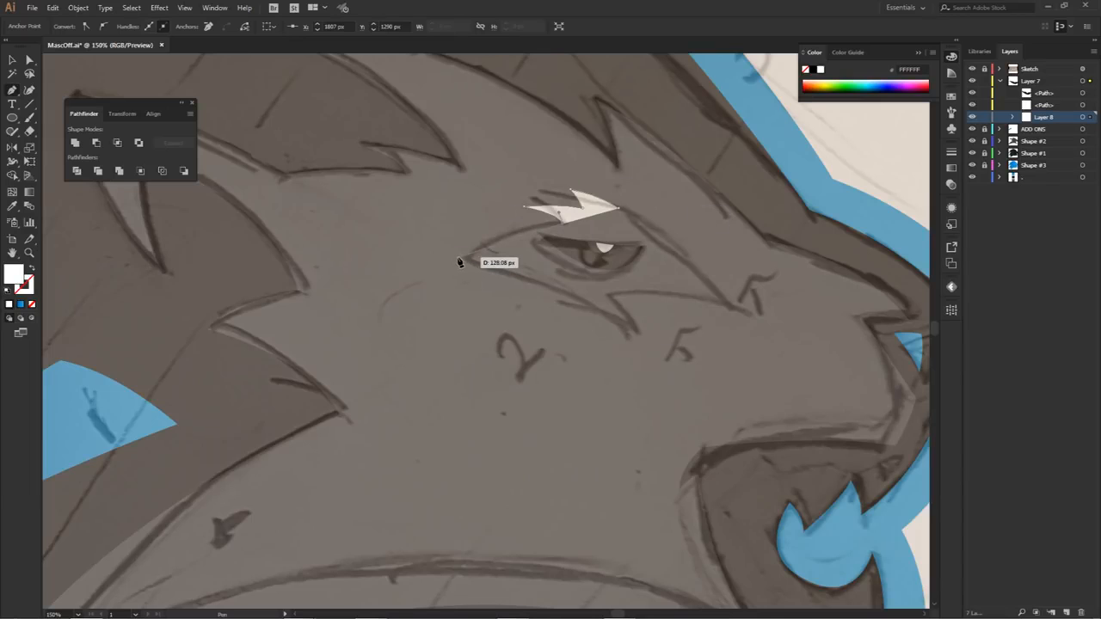
Step: Continue the eye surround outline around the back corner, lower spike and front corner, and close it at the brow
click(461, 257)
drag(398, 301, 397, 303)
drag(527, 213, 508, 224)
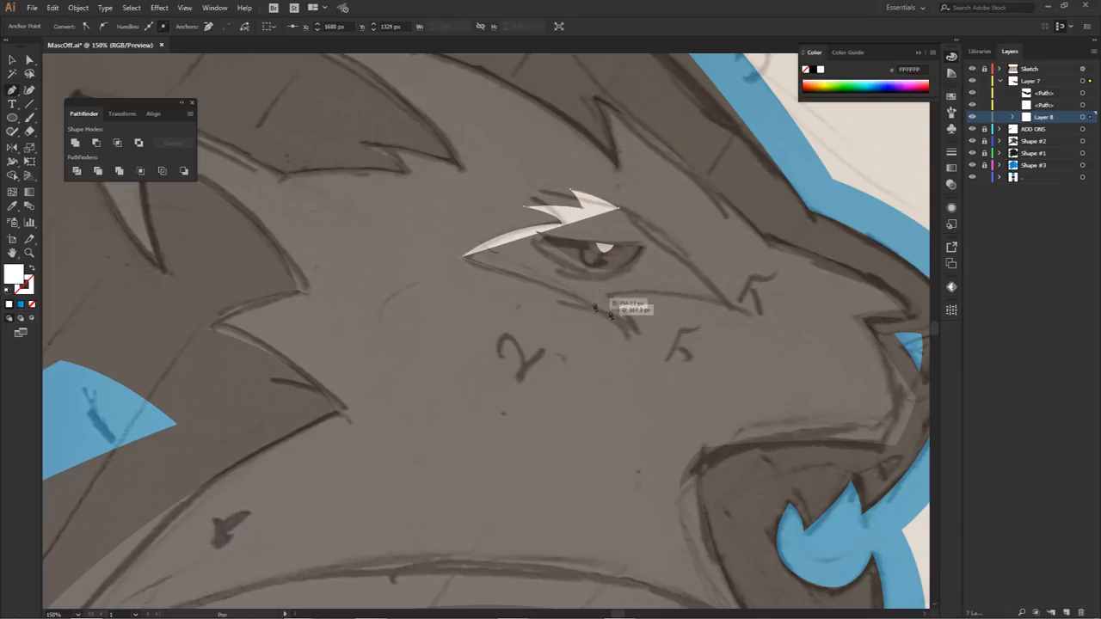
click(637, 329)
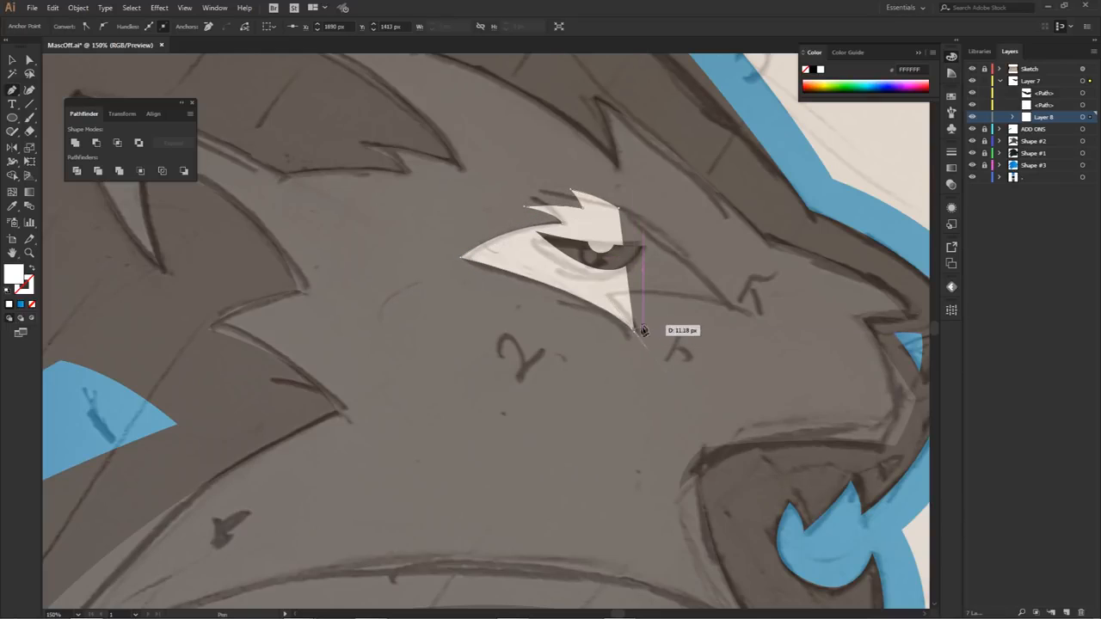
click(618, 297)
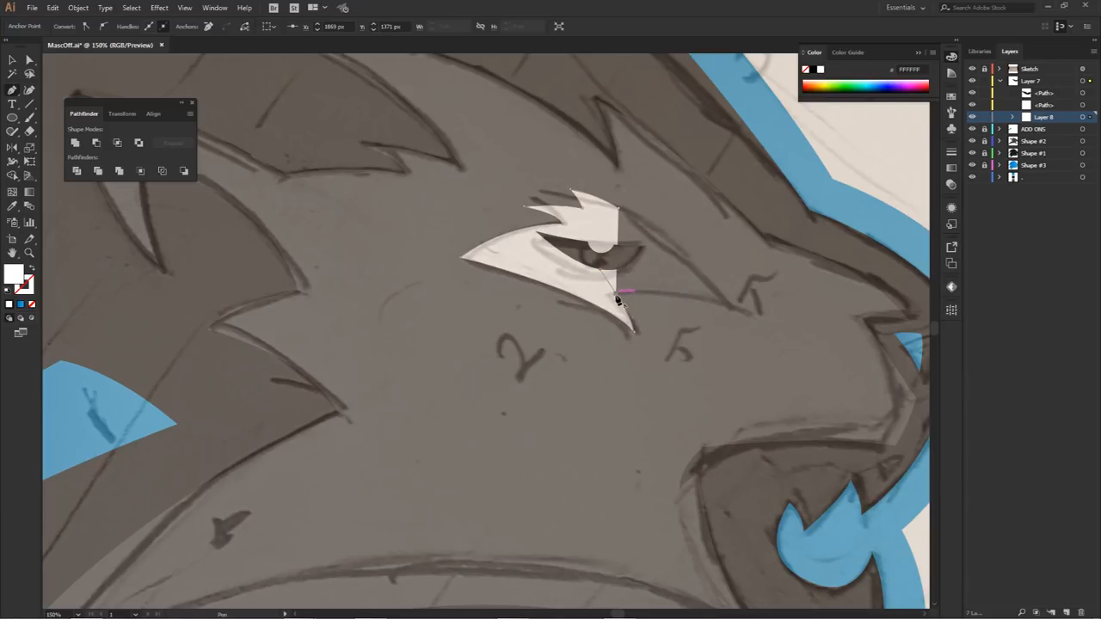
click(733, 307)
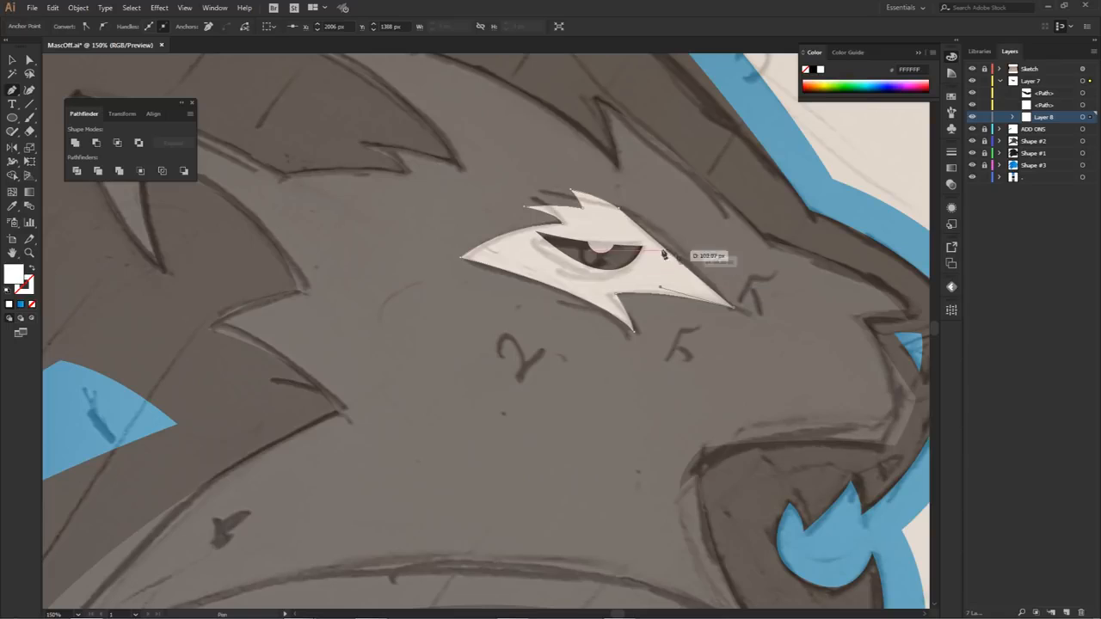
click(619, 209)
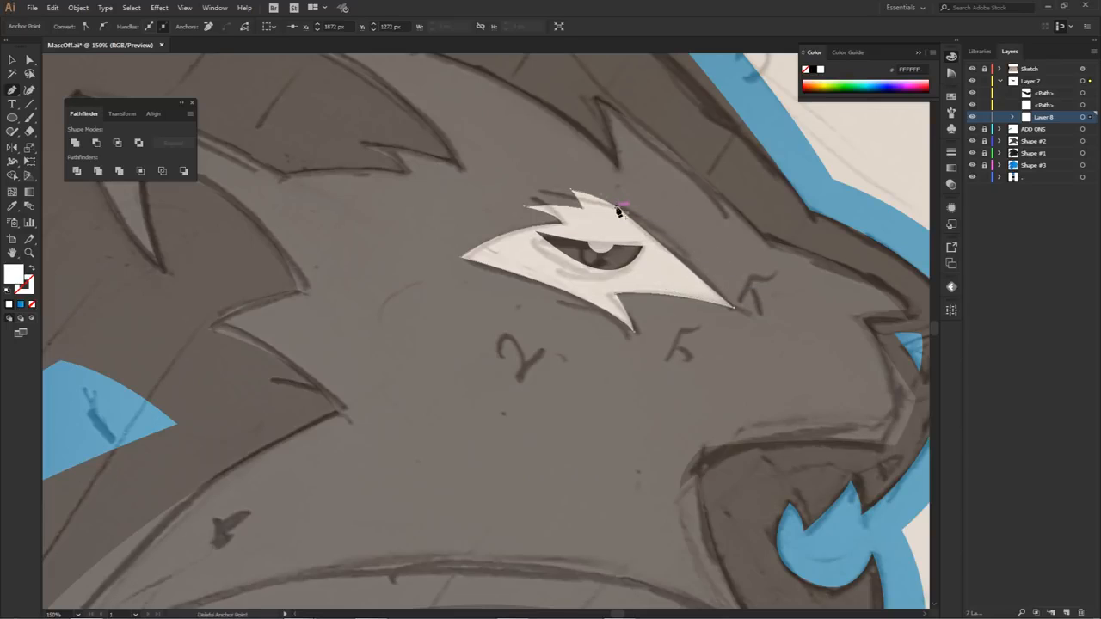
Step: Refine the eye surround's brow curve with its anchor handles and hide the Sketch layer
key(a)
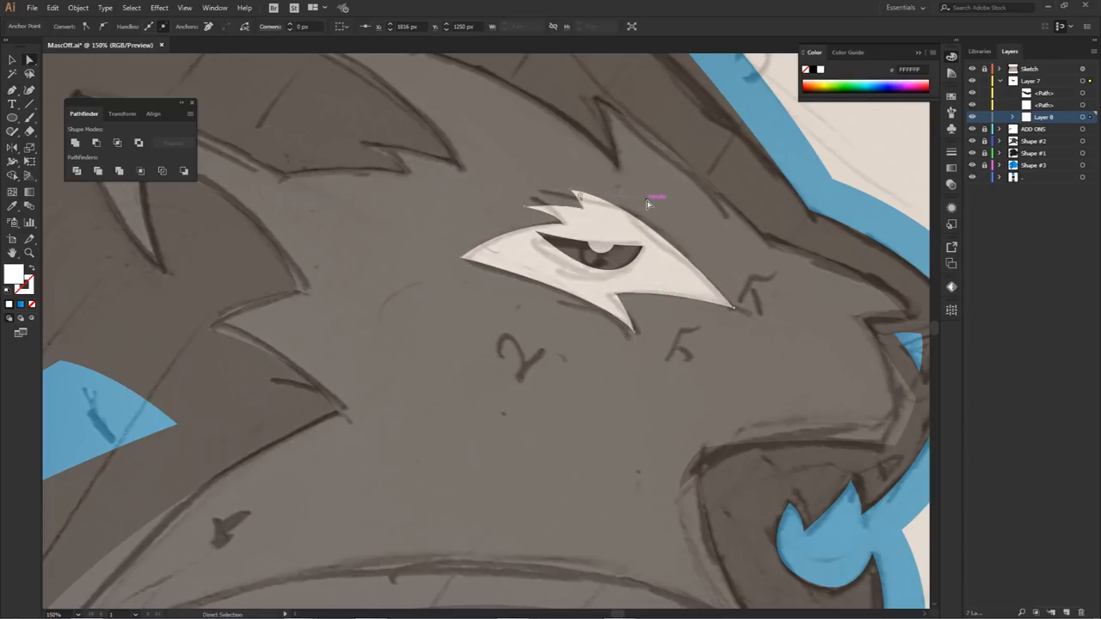
drag(578, 197, 565, 227)
click(972, 69)
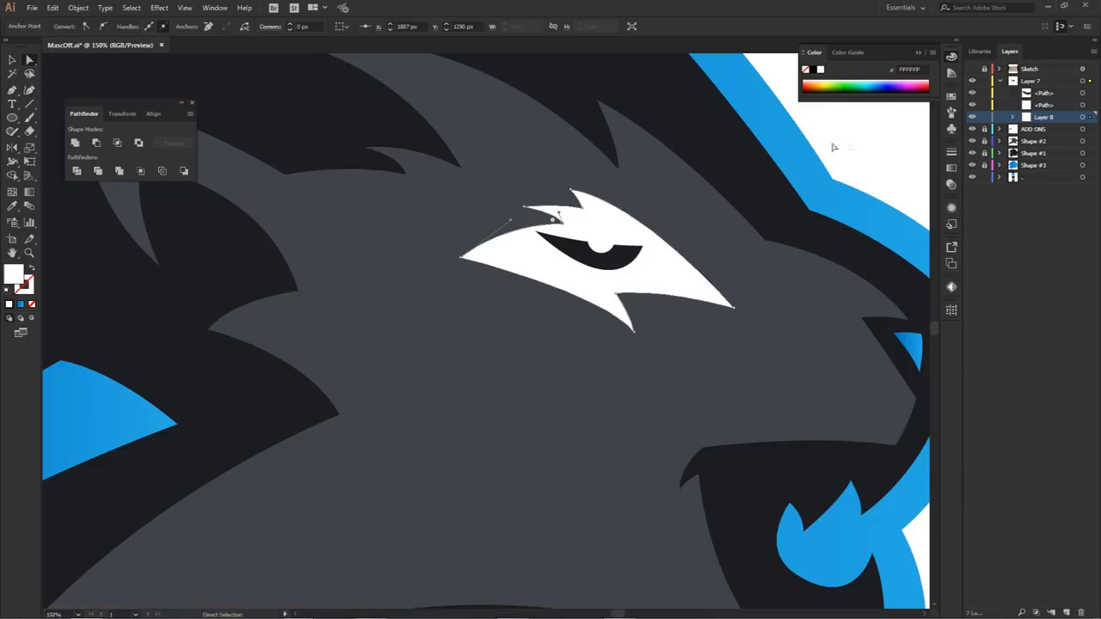
Step: Fill the eye surround with the dark colour sampled from the lion's silhouette
click(663, 282)
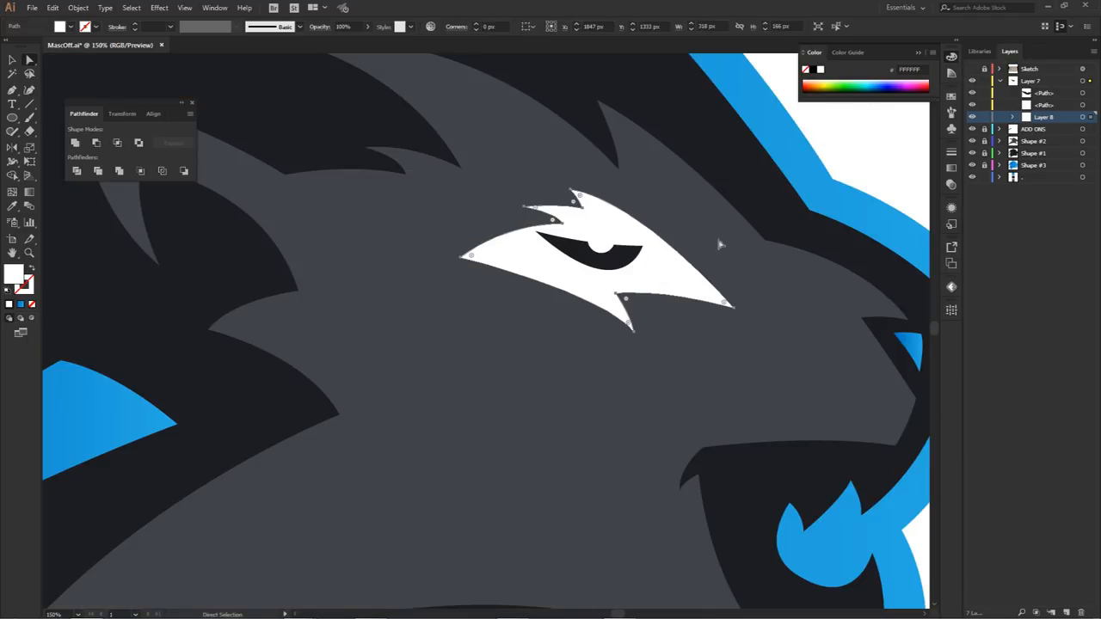
click(869, 140)
click(685, 270)
key(i)
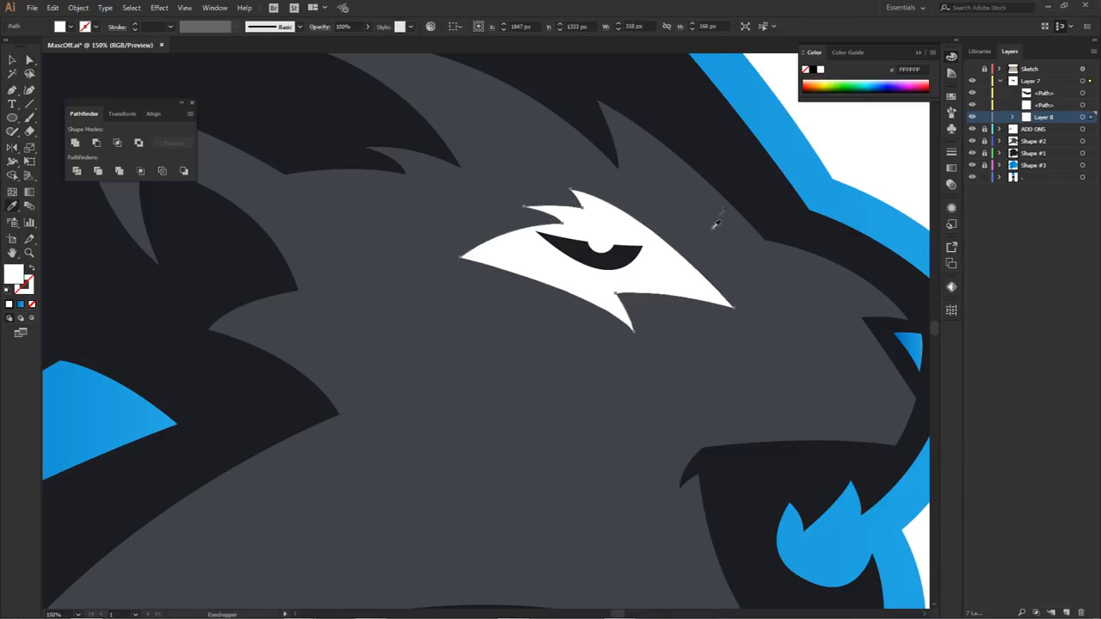
click(728, 181)
Step: Fill the eye shape with the blue gradient sampled from the logo's outer outline
key(a)
click(628, 264)
key(i)
click(811, 160)
key(a)
click(786, 191)
Step: Select the blue eye and white pupil together and scale them down to about 108 px wide inside the dark surround
scroll(723, 254, down, 2)
drag(731, 280, 712, 261)
scroll(654, 233, up, 2)
click(652, 249)
shift+click(627, 234)
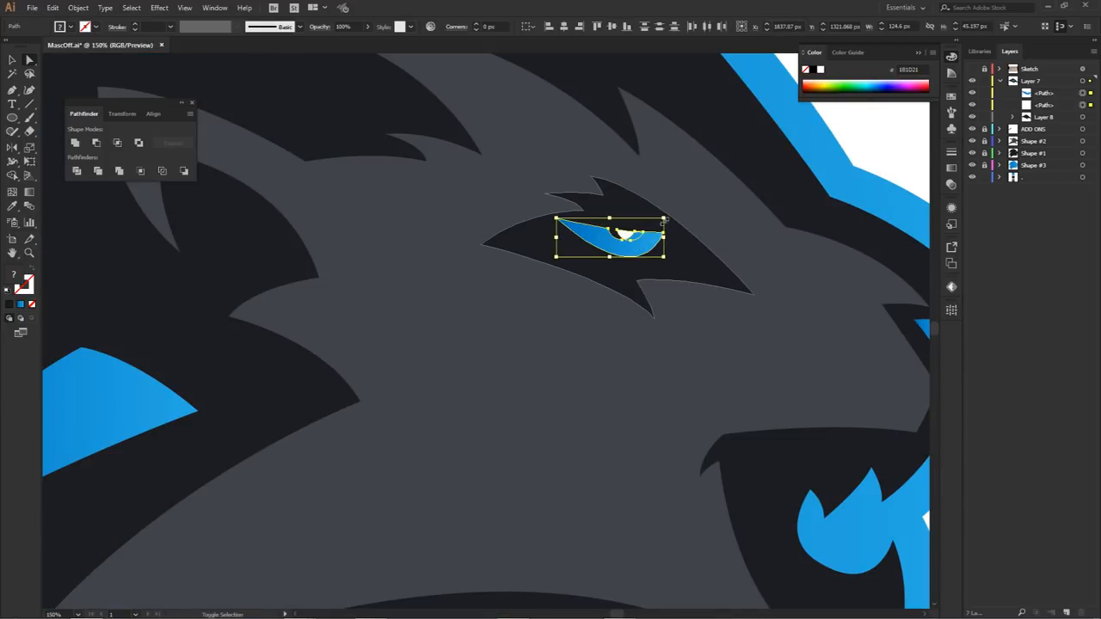
drag(636, 243, 632, 259)
scroll(633, 244, up, 2)
key(ctrl+z)
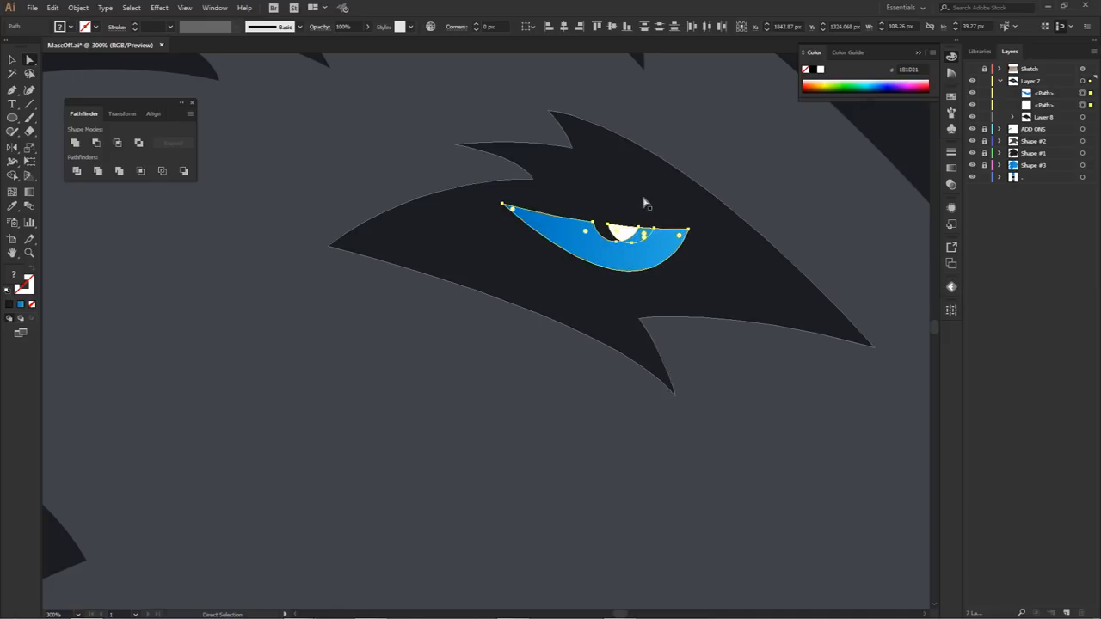
Step: Nudge the dark eye surround slightly up and to the left around the eye
click(644, 203)
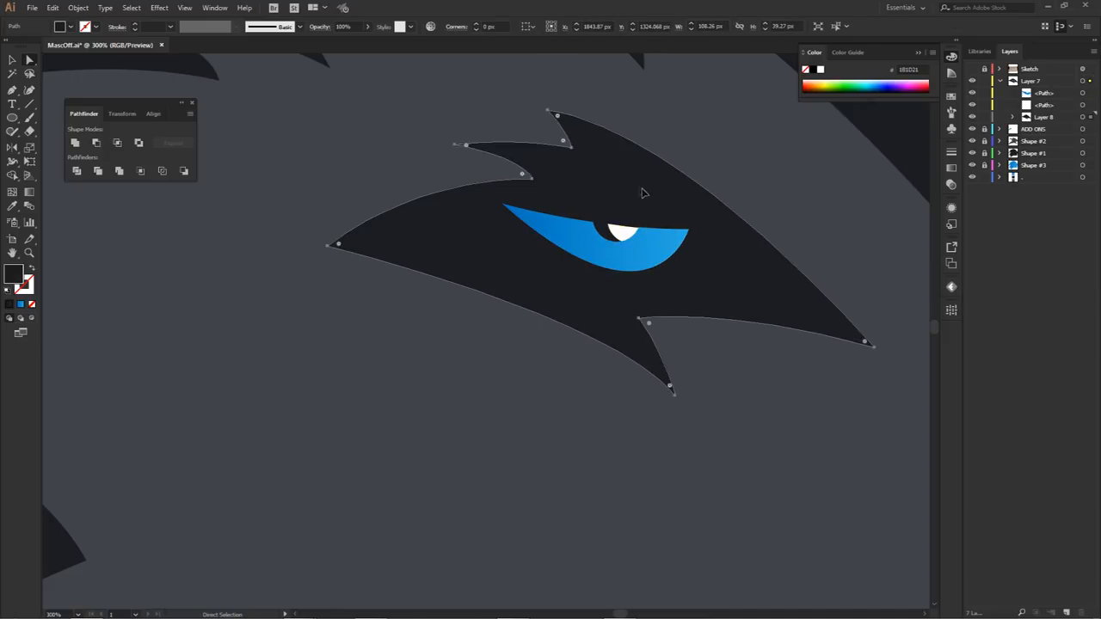
shift+click(660, 257)
shift+click(624, 233)
Step: Examine how the coloured eye reads within the complete lion head on the artboard
scroll(698, 186, down, 2)
drag(780, 145, 745, 163)
scroll(751, 215, down, 3)
drag(736, 223, 738, 220)
click(826, 155)
drag(853, 258, 784, 245)
scroll(803, 265, down, 1)
drag(816, 320, 757, 351)
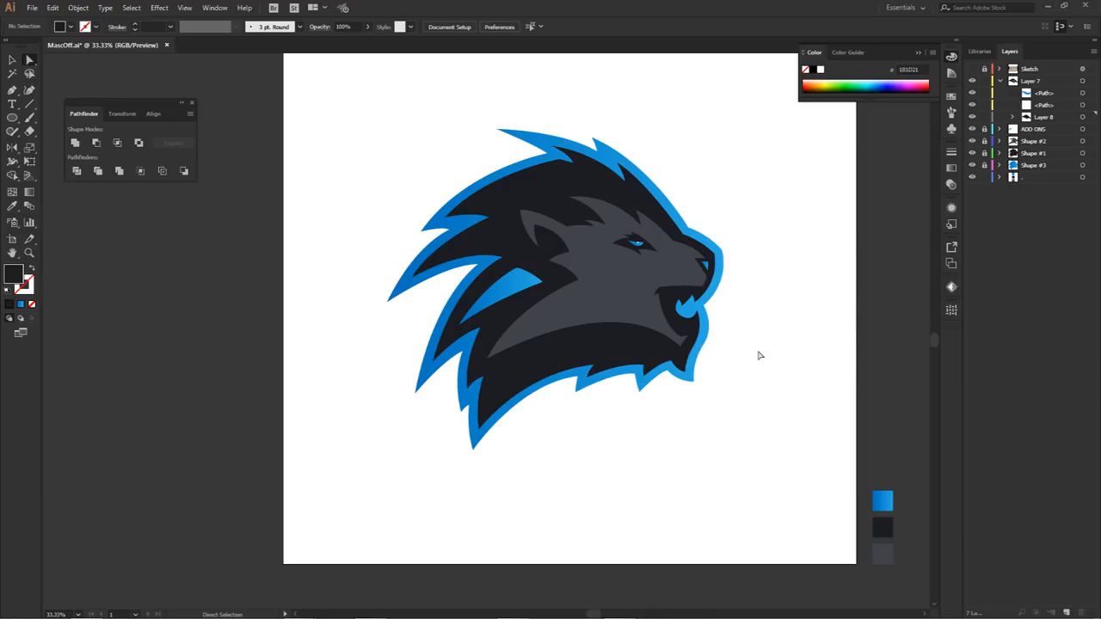